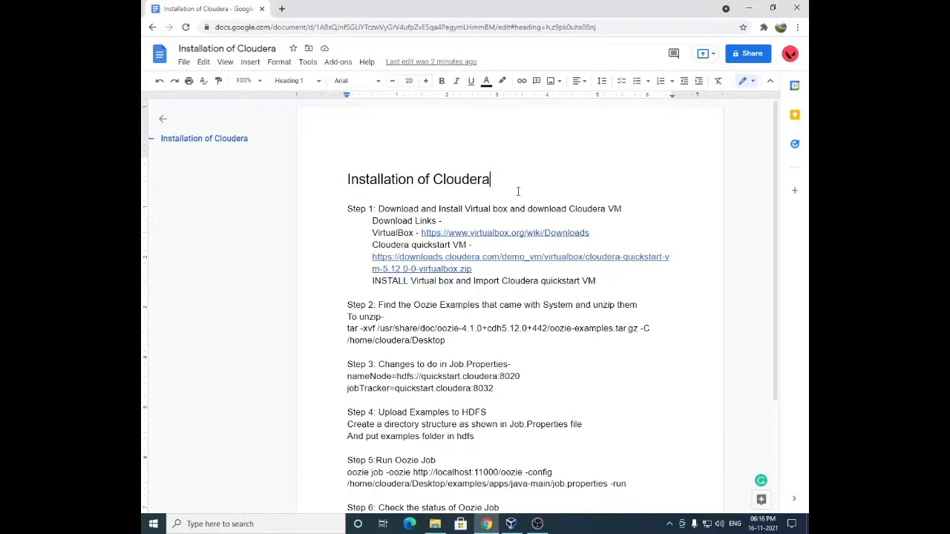
Step: Open the VirtualBox downloads page from the document's link, and return to the Installation of Cloudera document
double_click(391, 233)
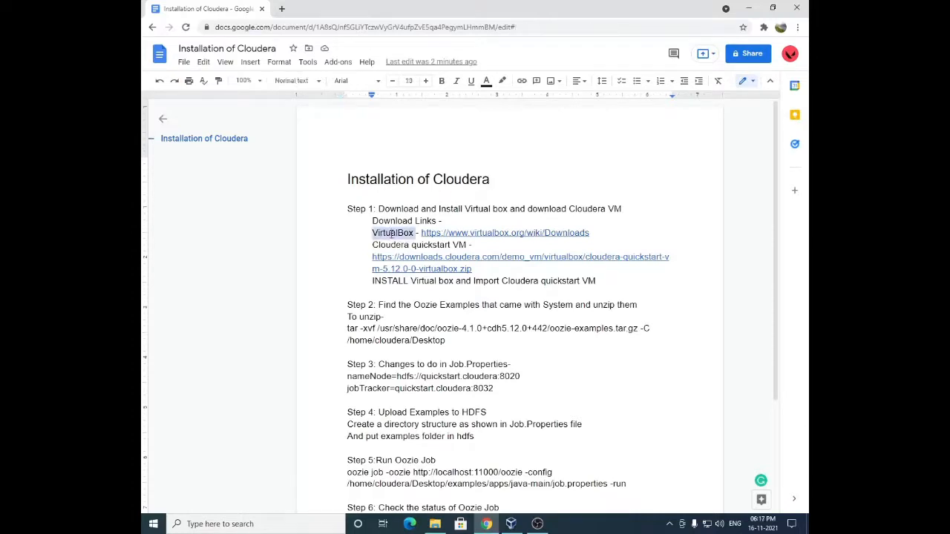
left_click(460, 233)
left_click(466, 250)
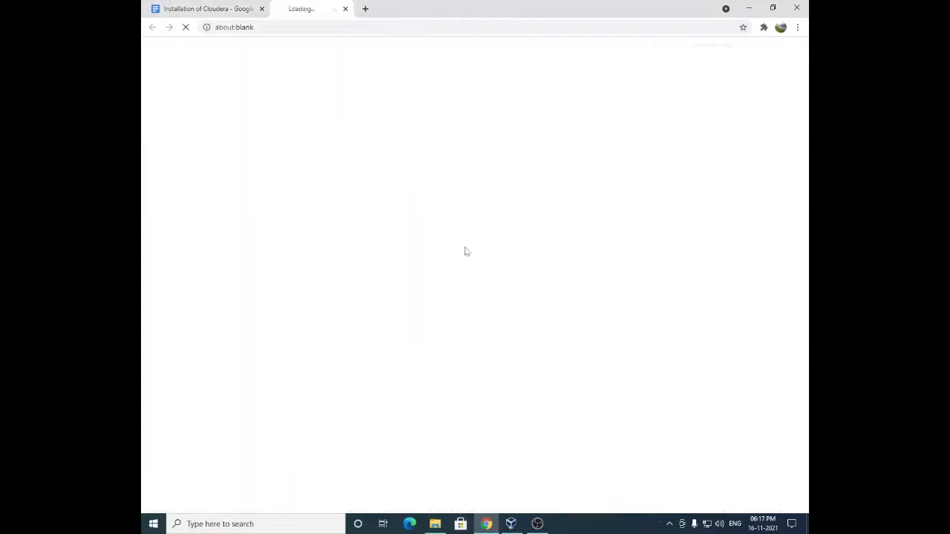
left_click(208, 8)
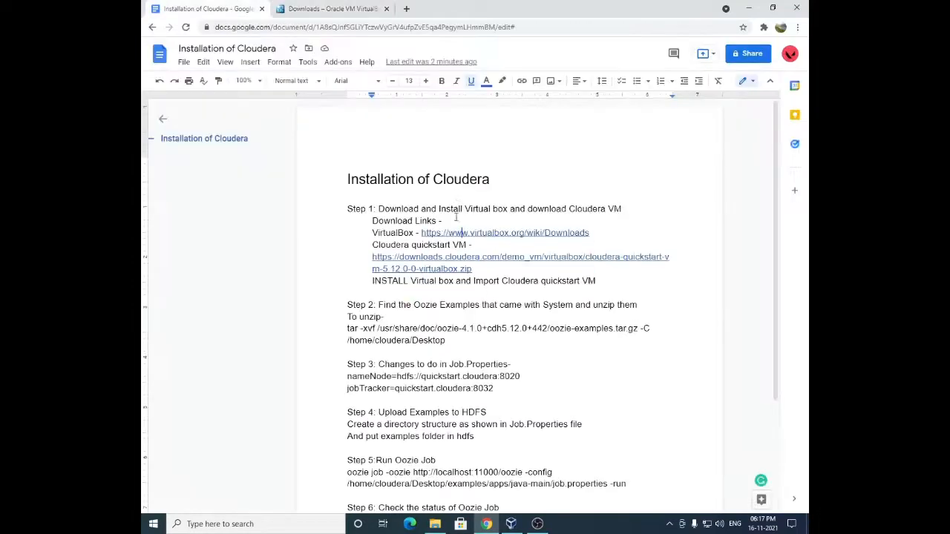
Step: Review the download links and the numbered installation steps in the Installation of Cloudera document
left_click_drag(371, 221, 478, 273)
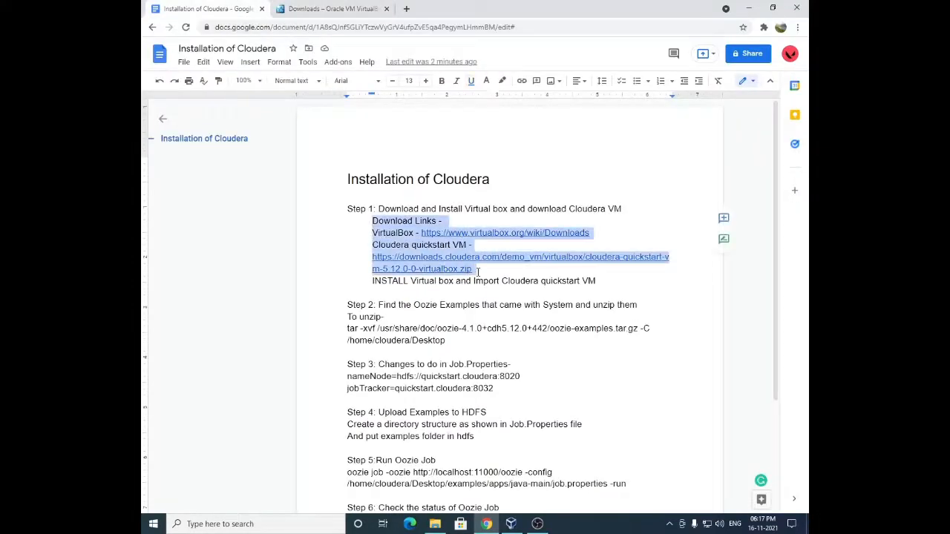
left_click(484, 270)
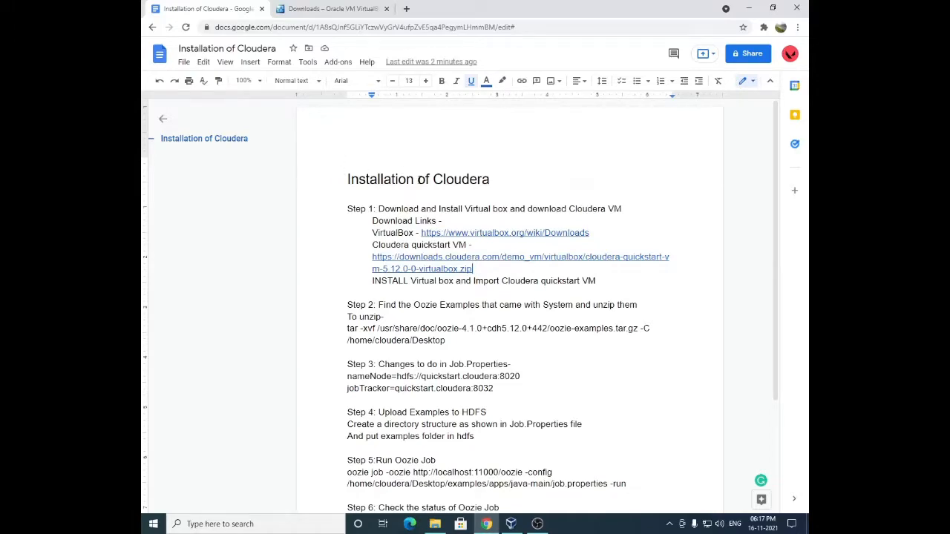
scroll(446, 223, "down", 2)
scroll(460, 244, "up", 1)
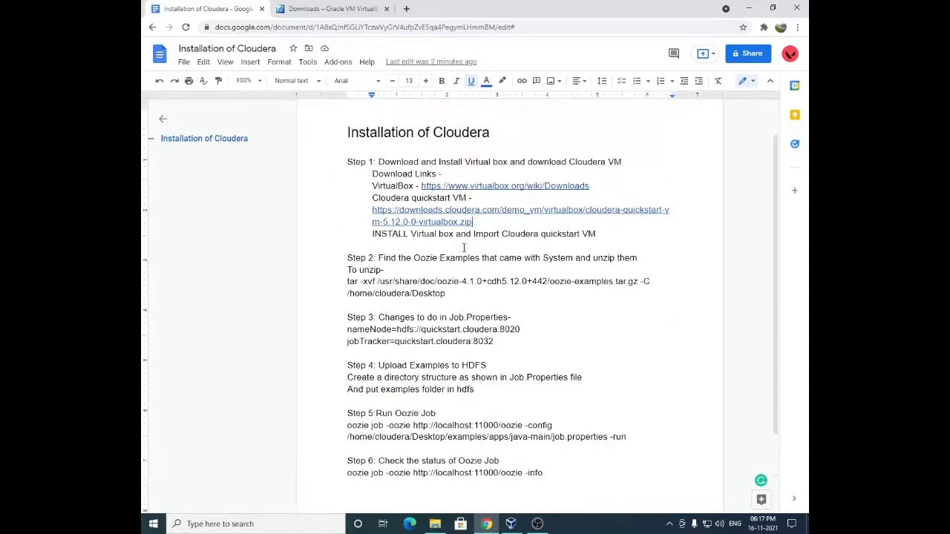
scroll(464, 248, "up", 1)
scroll(481, 467, "down", 1)
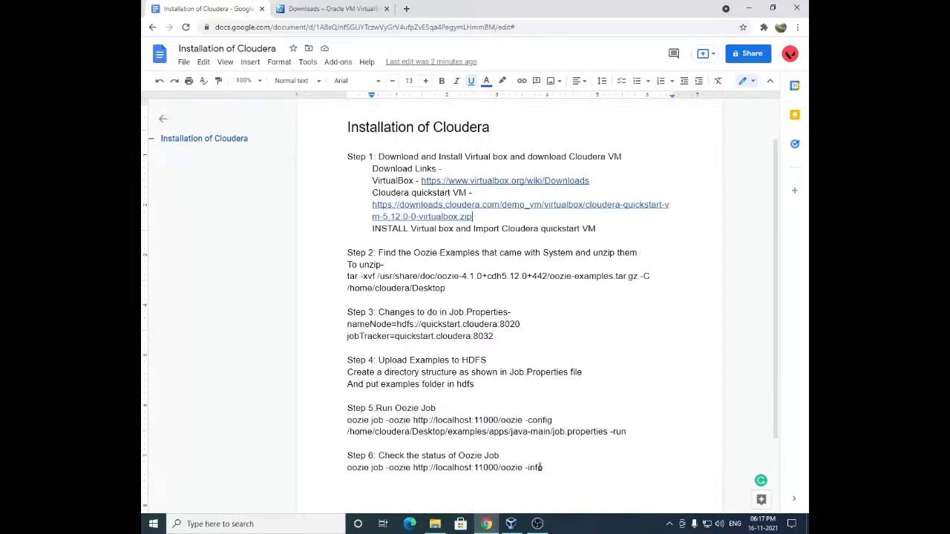
scroll(554, 467, "up", 1)
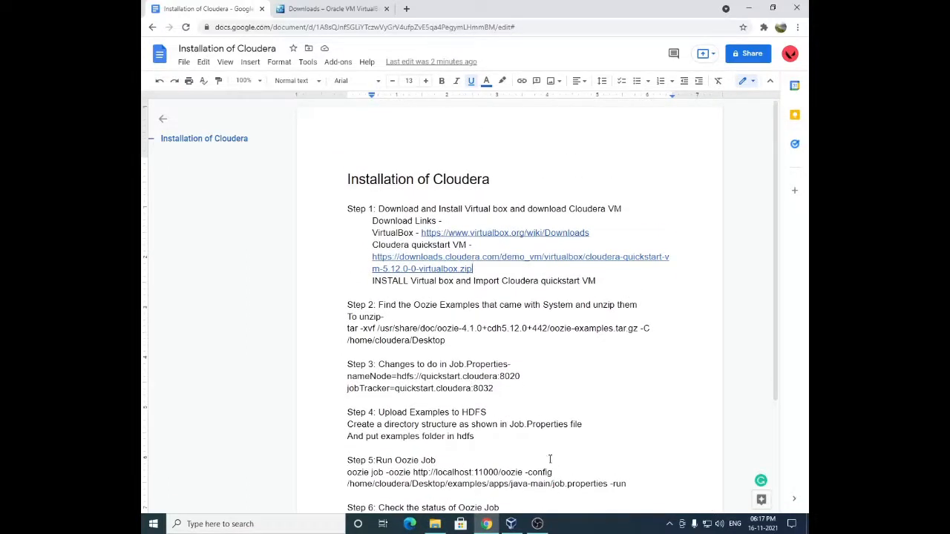
left_click(503, 292)
Step: Try downloading the VirtualBox 6.1.28 installer for Windows hosts from the VirtualBox downloads page, and cancel the transfer
left_click(334, 9)
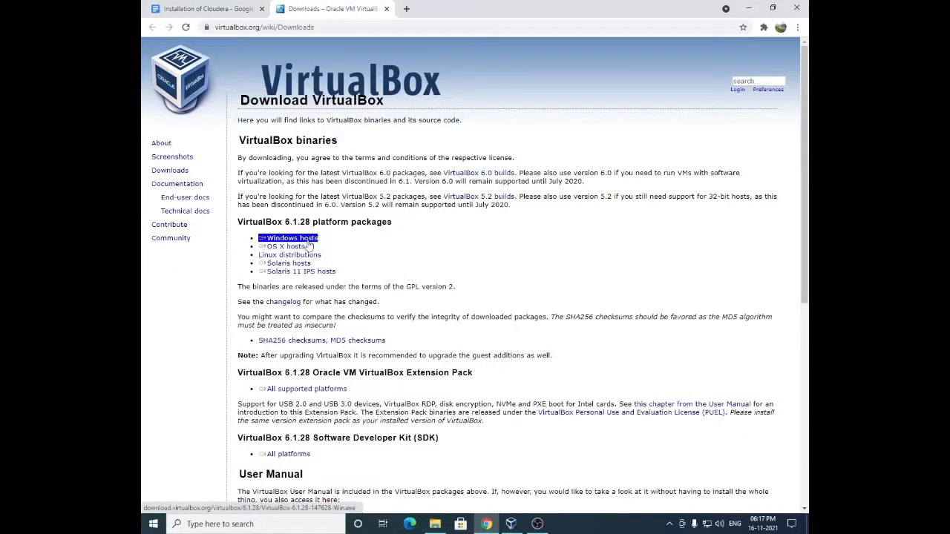
left_click(308, 240)
left_click(484, 307)
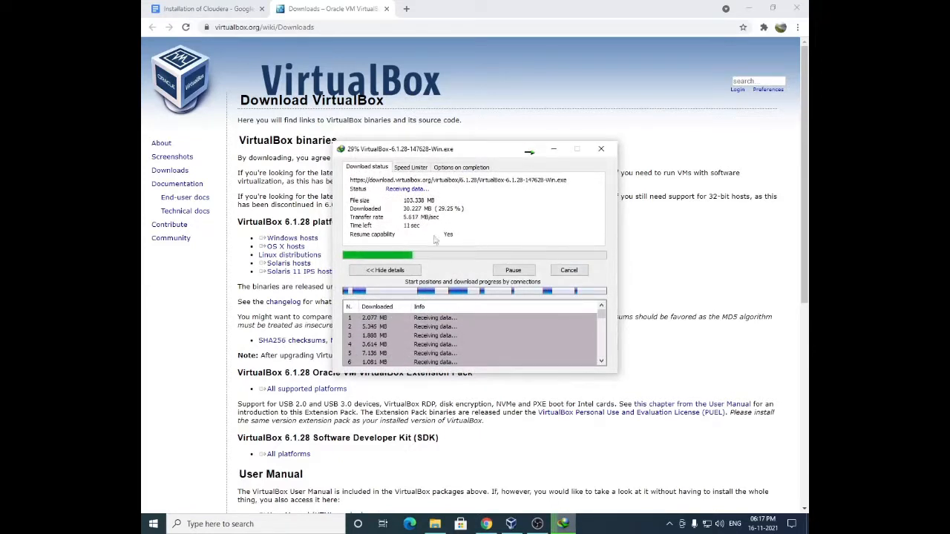
left_click(568, 270)
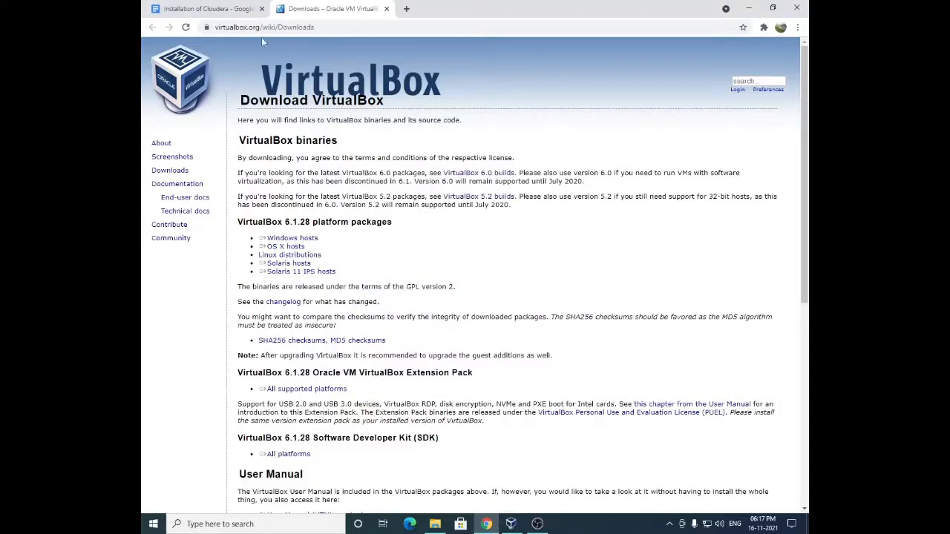
Step: Check the virtual machines in Oracle VM VirtualBox Manager, and return to the Installation of Cloudera document
left_click(237, 5)
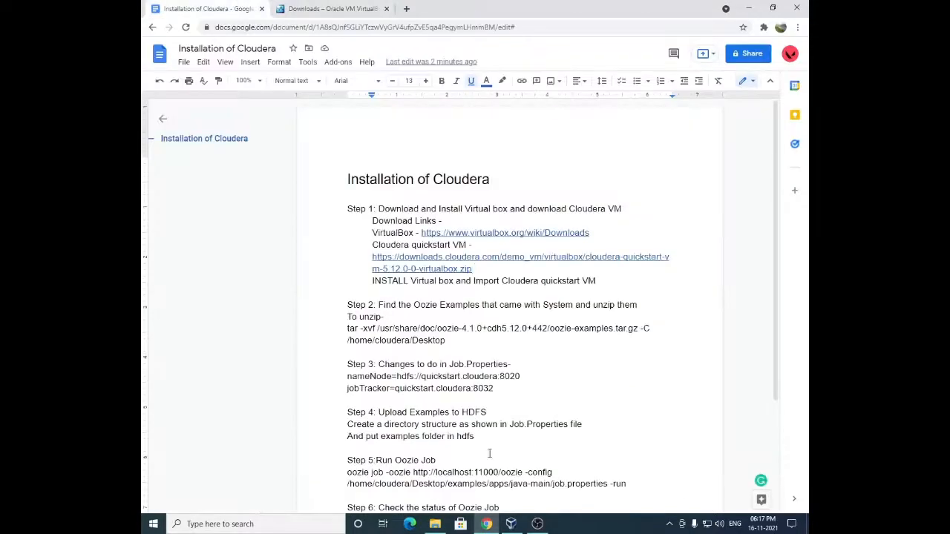
left_click(511, 524)
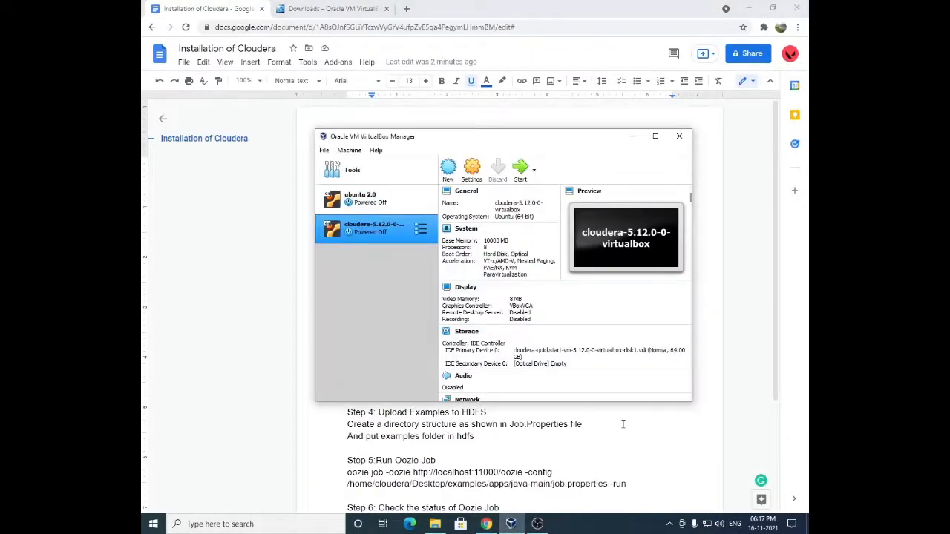
left_click(623, 423)
left_click(601, 404)
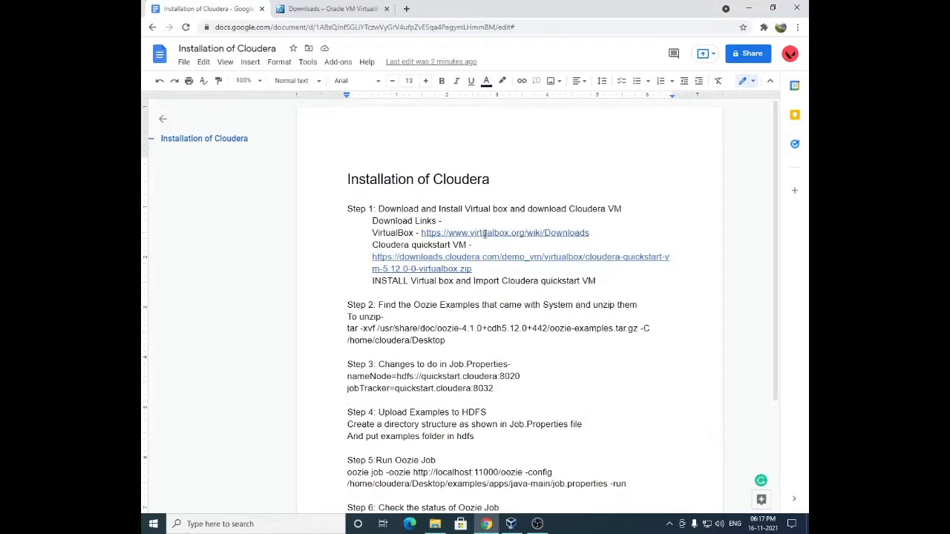
Step: Try downloading cloudera-quickstart-vm-5.12.0-0-virtualbox.zip from the document's Cloudera quickstart VM link, and cancel the transfer
left_click(391, 257)
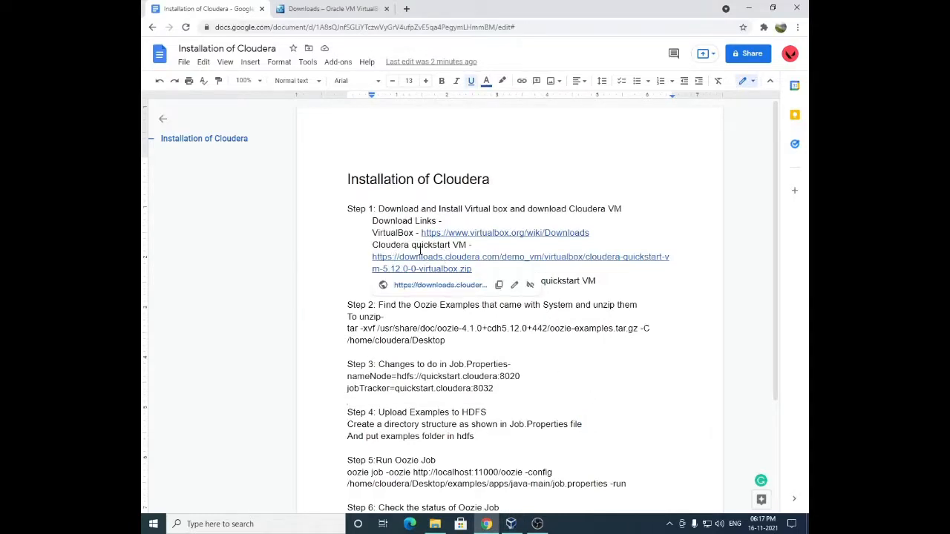
left_click(441, 288)
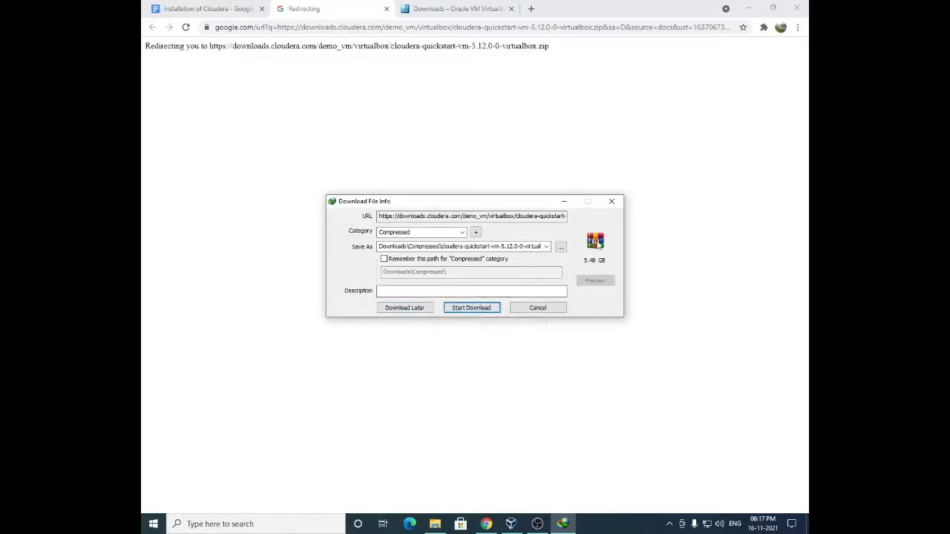
left_click(479, 309)
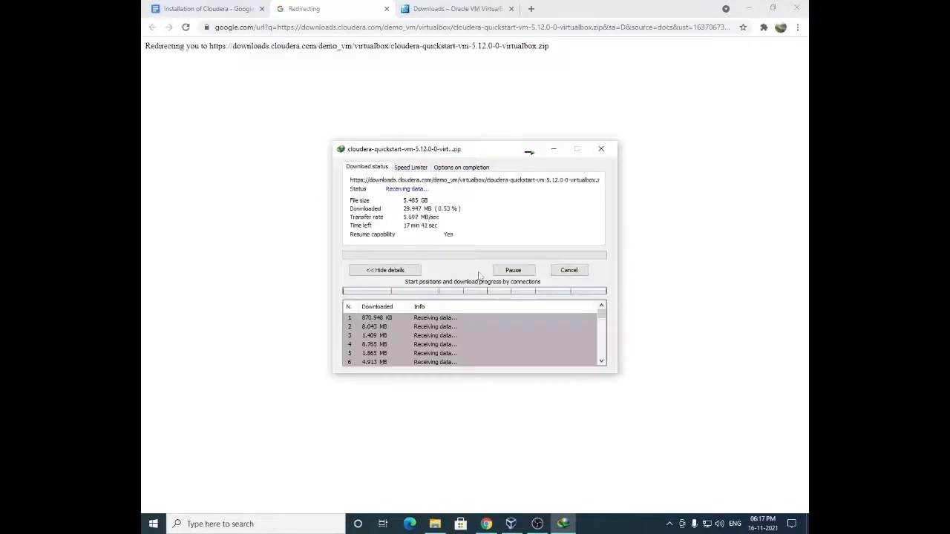
left_click(562, 275)
Step: Switch to File Explorer and examine the Cloudera quickstart VM zip and its extraction options in the Compressed downloads folder
left_click(434, 524)
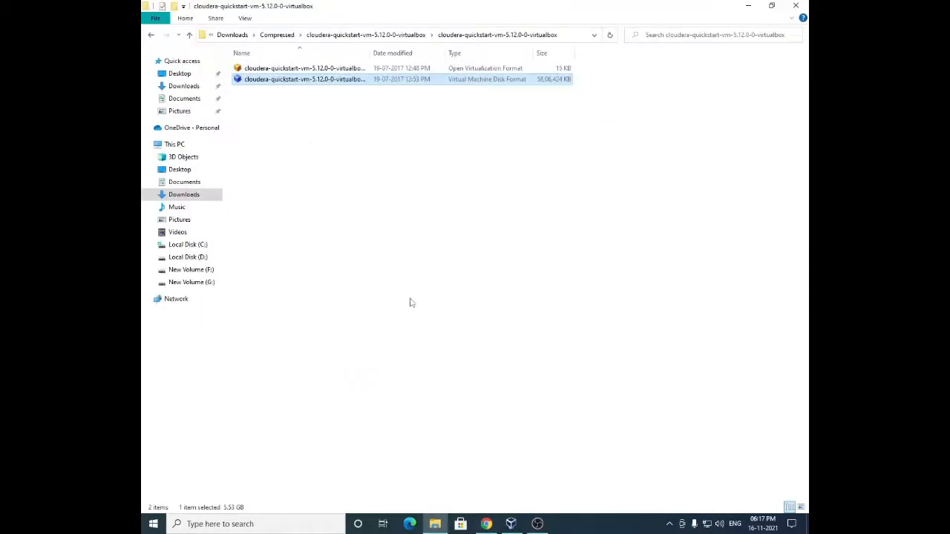
key("alt+Up")
key("alt+Up")
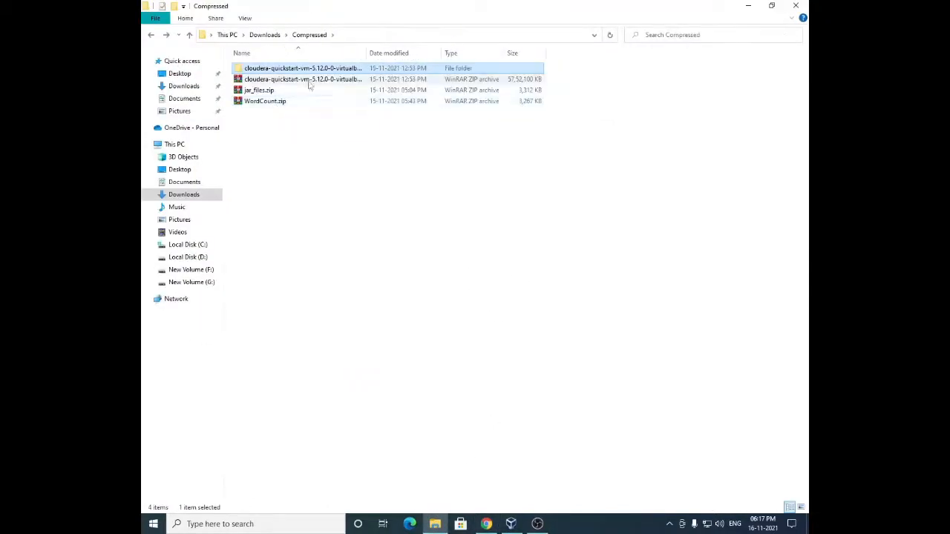
left_click(276, 80)
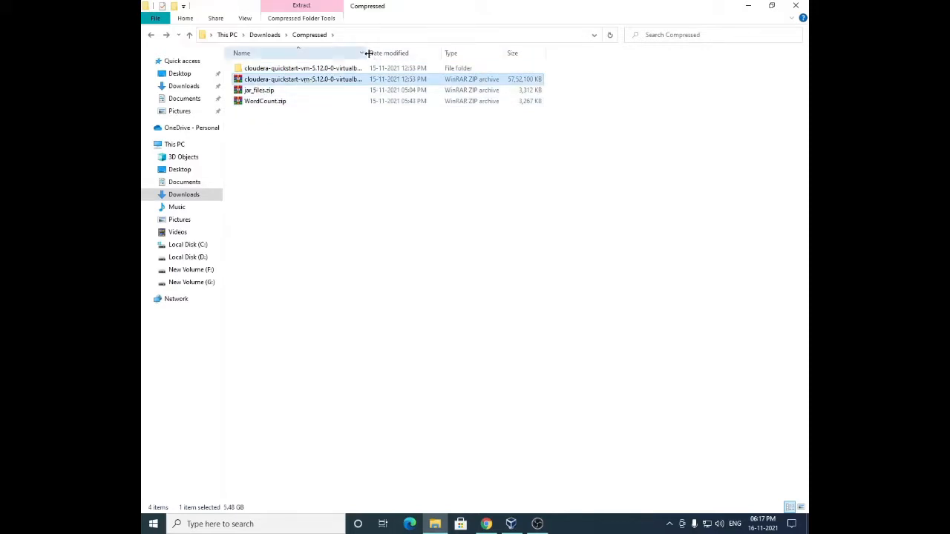
left_click_drag(366, 53, 468, 55)
double_click(469, 54)
right_click(295, 80)
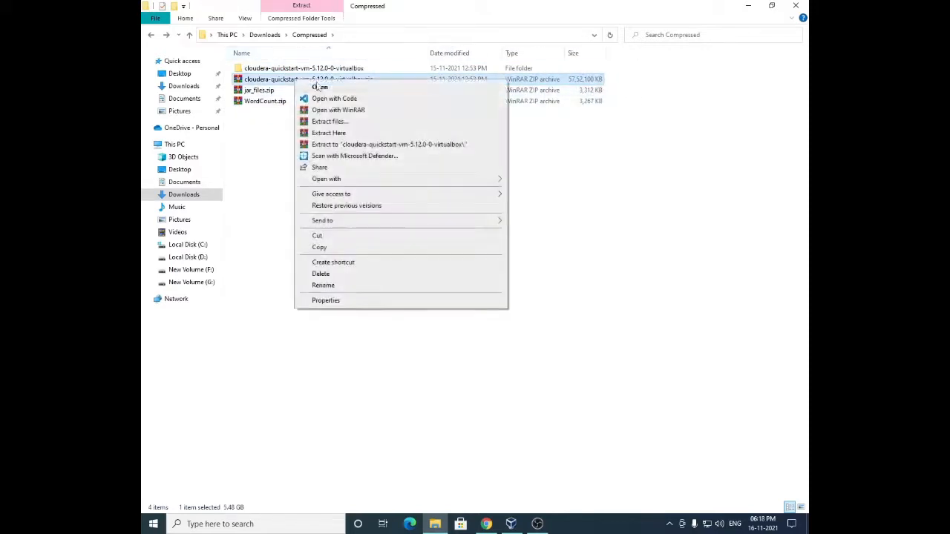
left_click(273, 142)
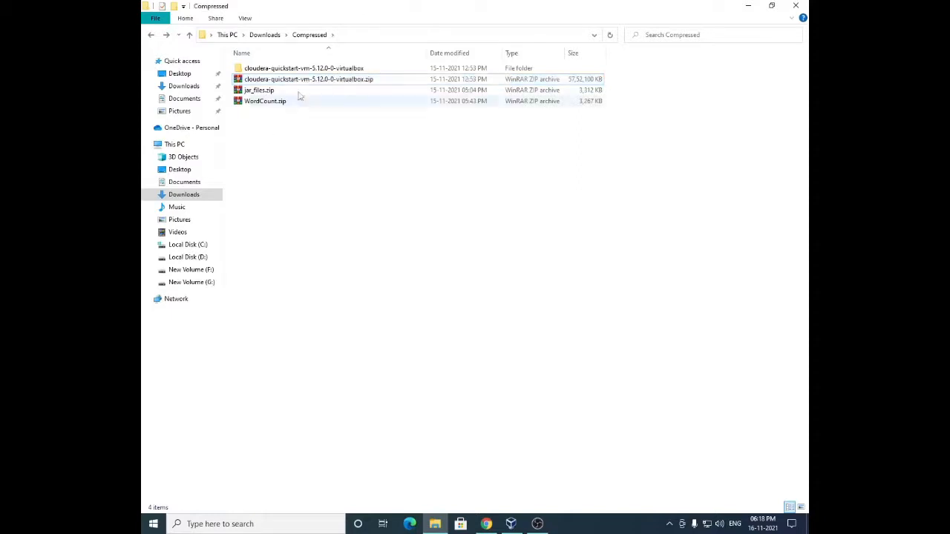
Step: Open the extracted cloudera-quickstart-vm-5.12.0-0-virtualbox folder and the folder of the same name inside it
double_click(302, 68)
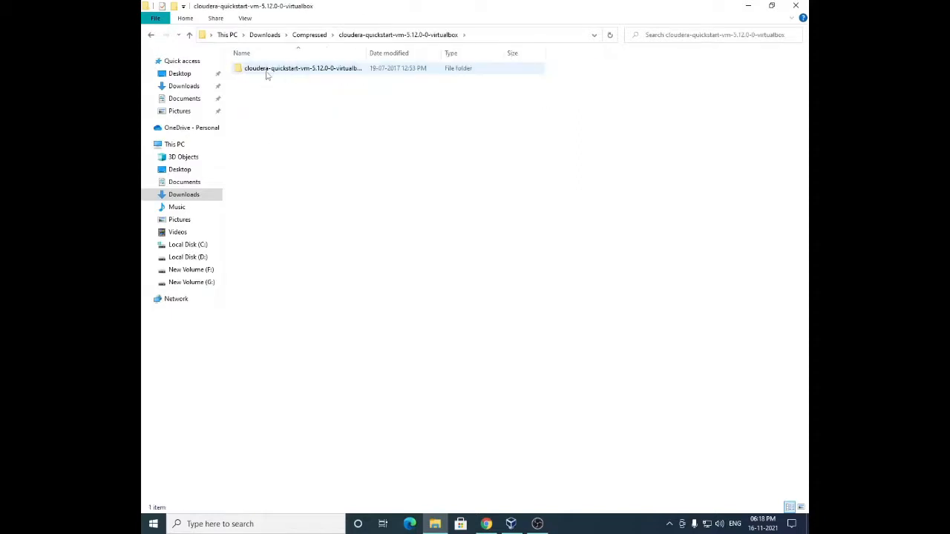
double_click(265, 69)
key("alt+Left")
key("alt+Left")
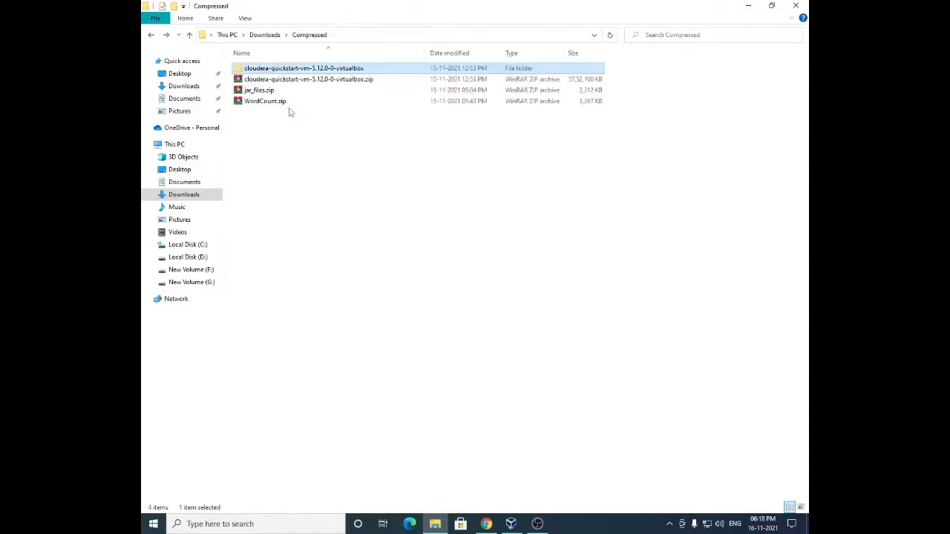
double_click(314, 70)
double_click(315, 72)
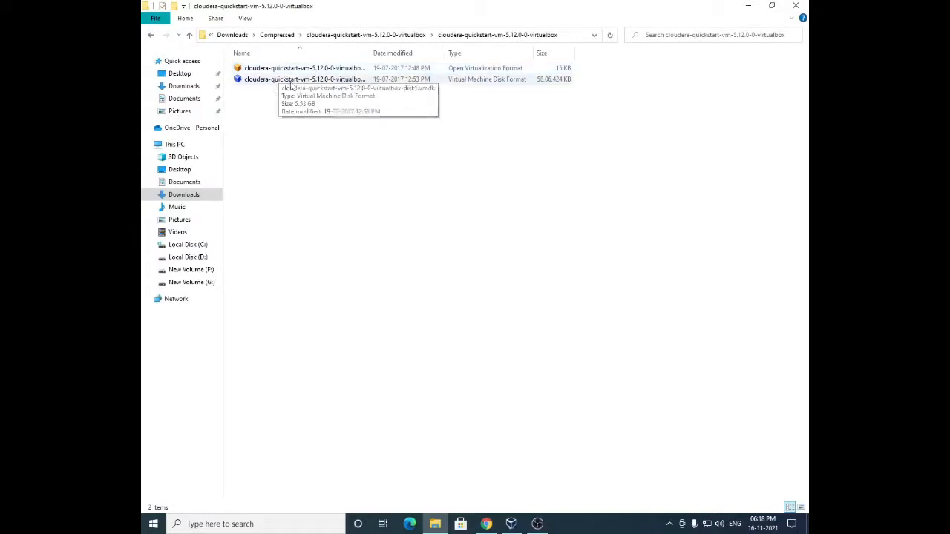
Step: Compare the types of the extracted Open Virtualization Format and Virtual Machine Disk Format files
left_click(294, 69)
left_click(297, 80)
left_click(303, 72)
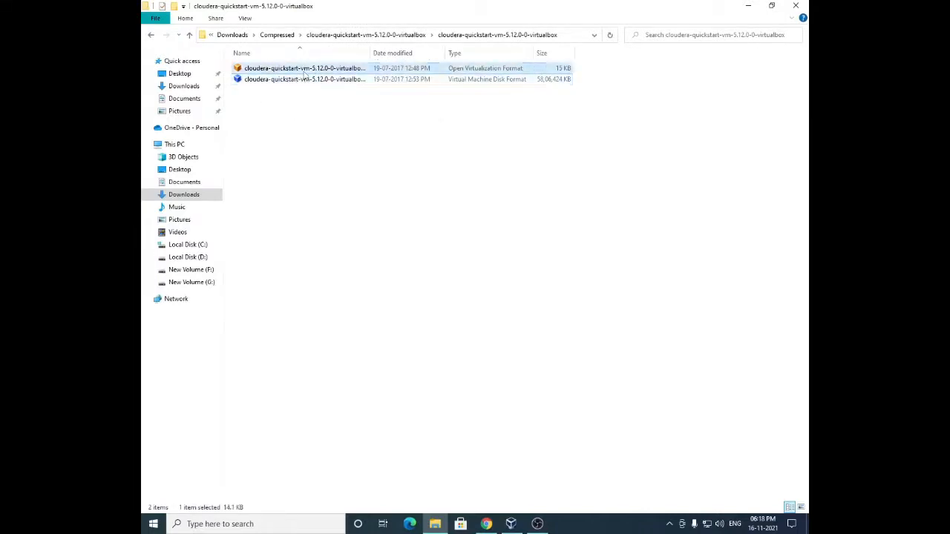
left_click(463, 80)
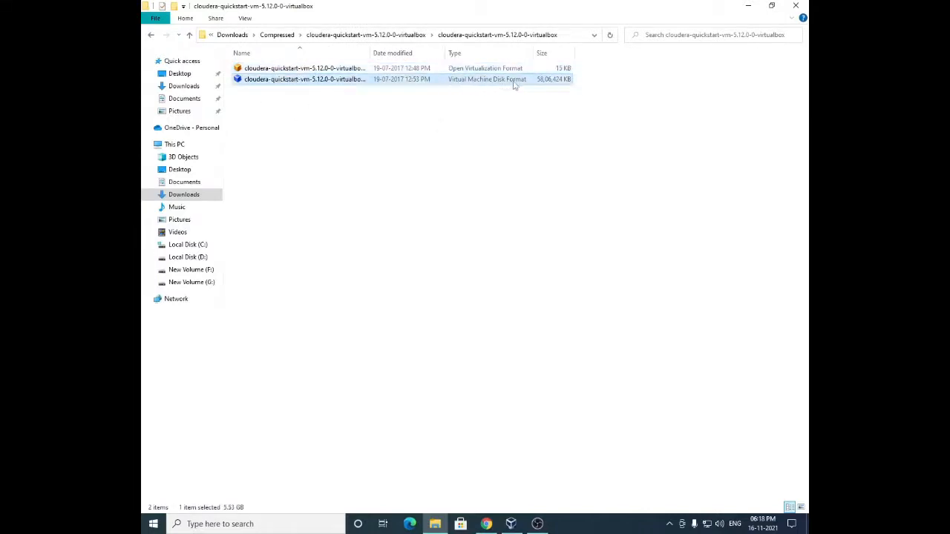
left_click(457, 71)
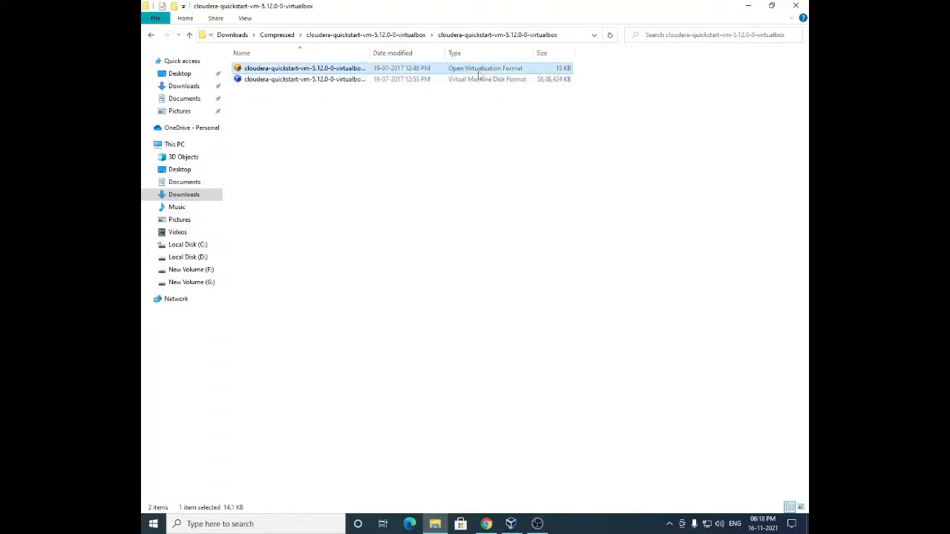
left_click(472, 345)
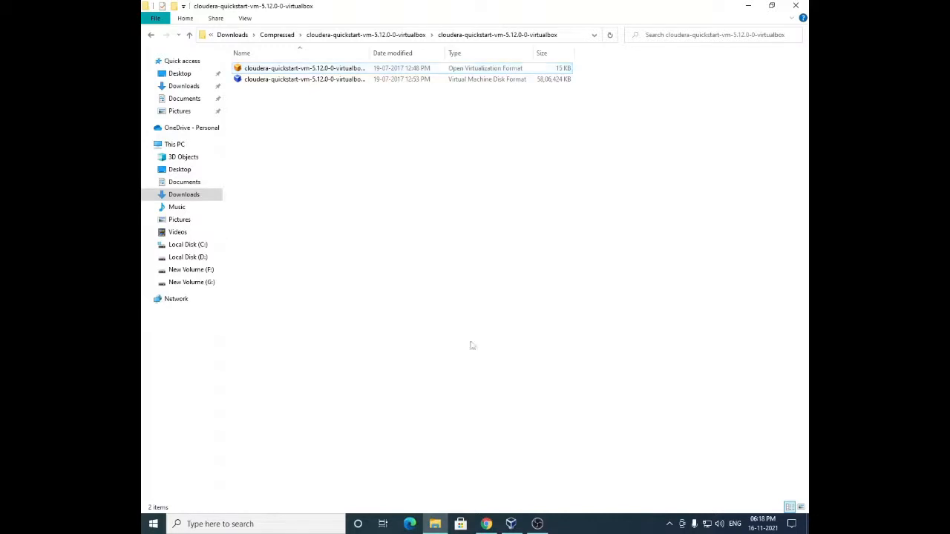
Step: Switch to Oracle VM VirtualBox Manager and start importing a virtual appliance
left_click(511, 524)
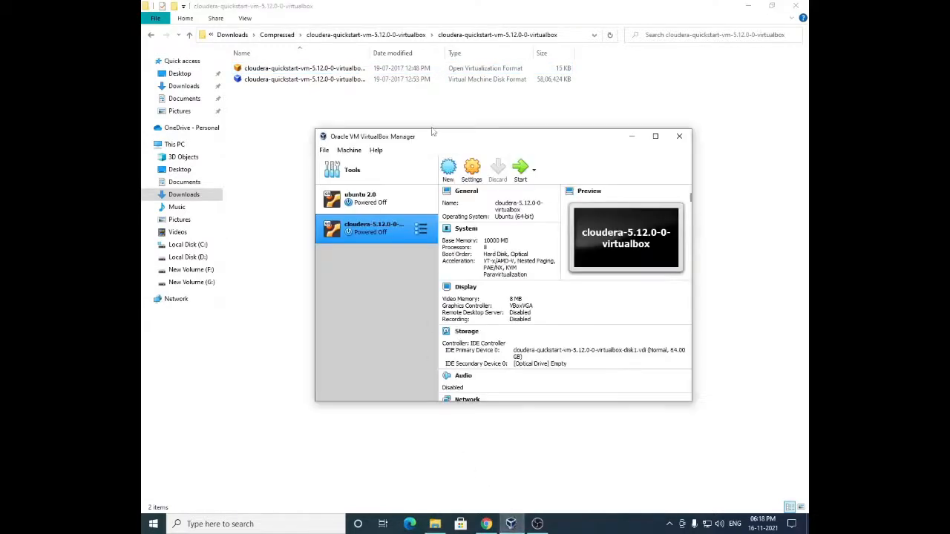
left_click_drag(432, 132, 439, 124)
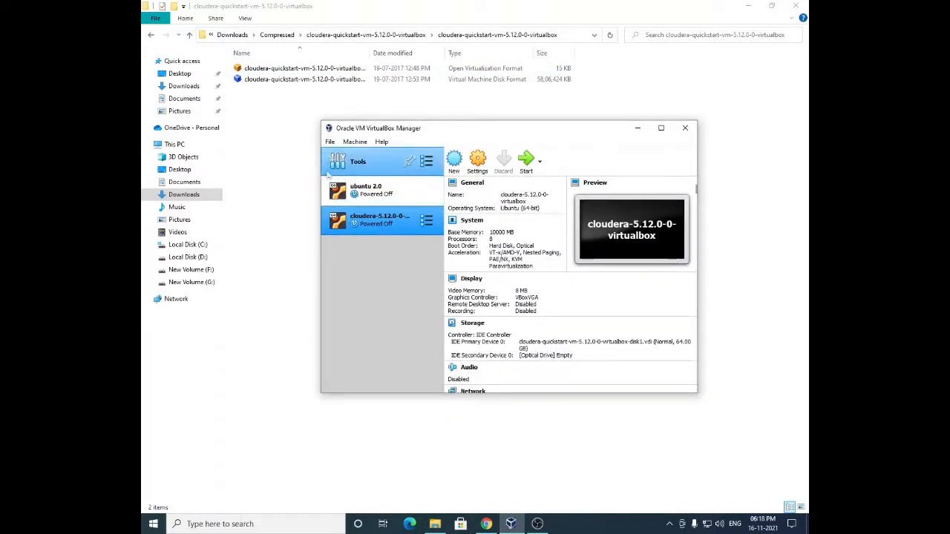
left_click(329, 142)
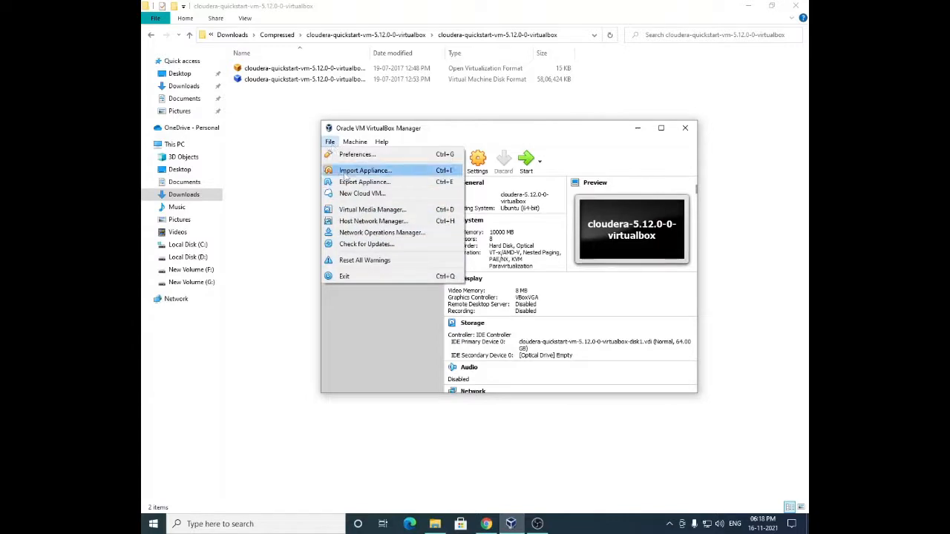
left_click(376, 176)
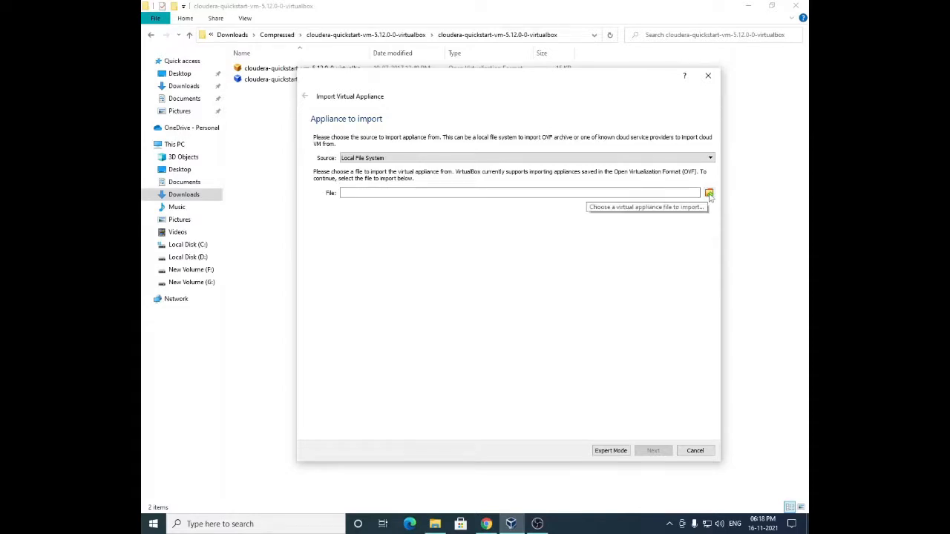
Step: Choose cloudera-quickstart-vm-5.12.0-0-virtualbox.ovf from the extracted folder in Downloads/Compressed as the appliance file and proceed to the appliance settings
left_click(709, 193)
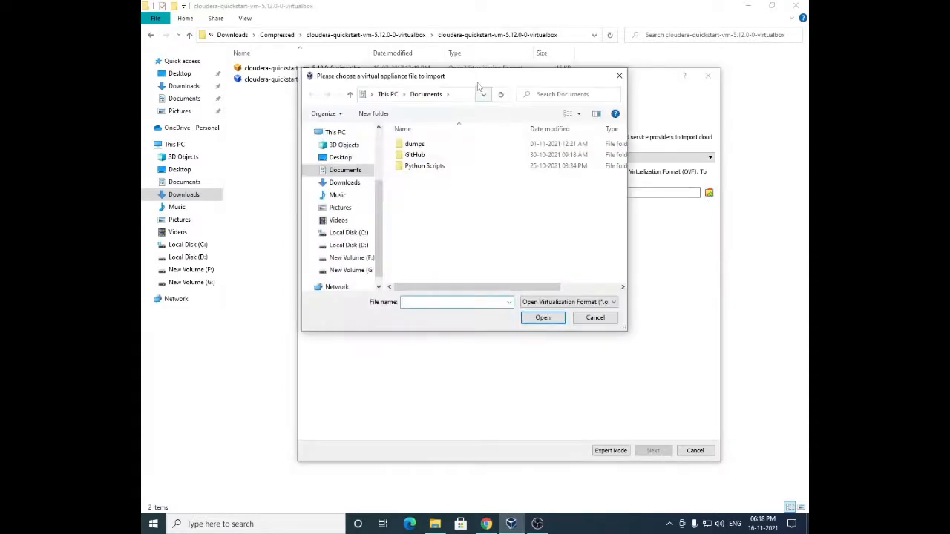
left_click_drag(476, 82, 477, 85)
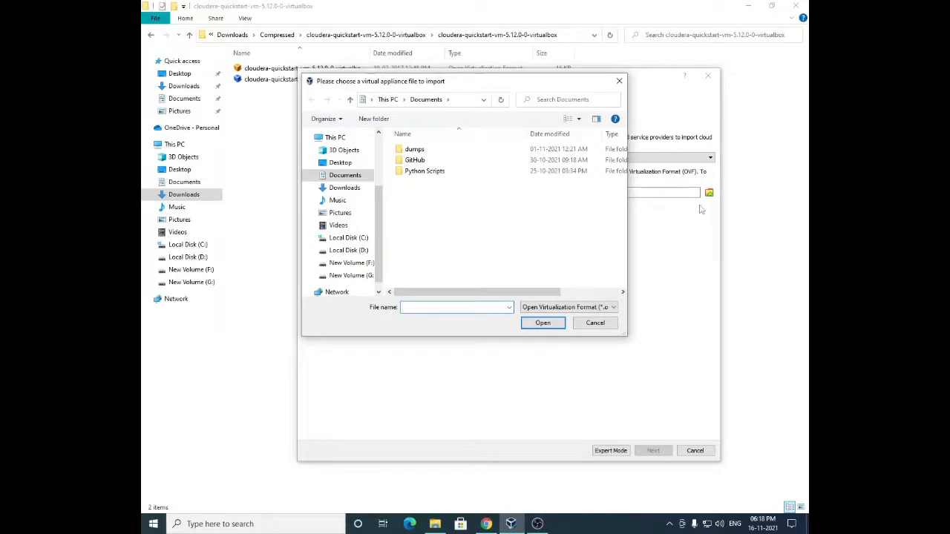
left_click(344, 187)
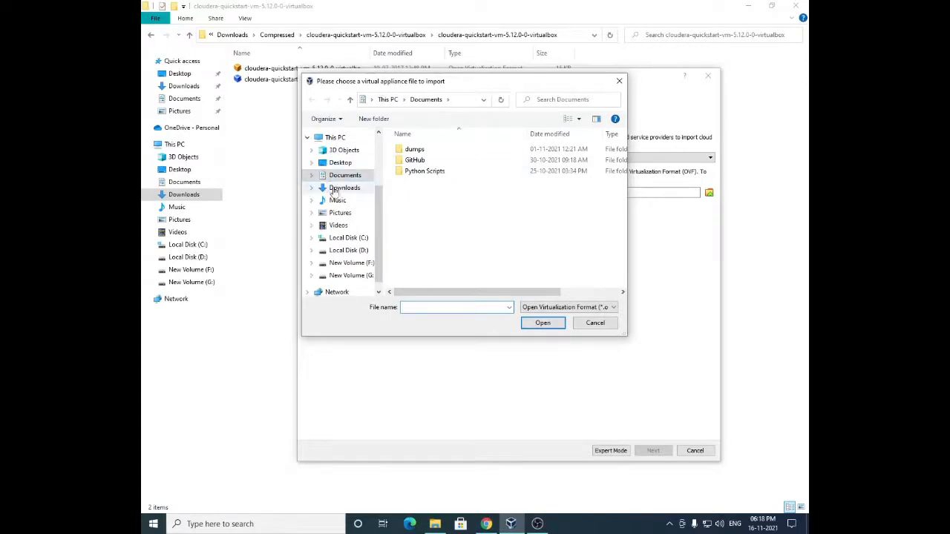
double_click(434, 176)
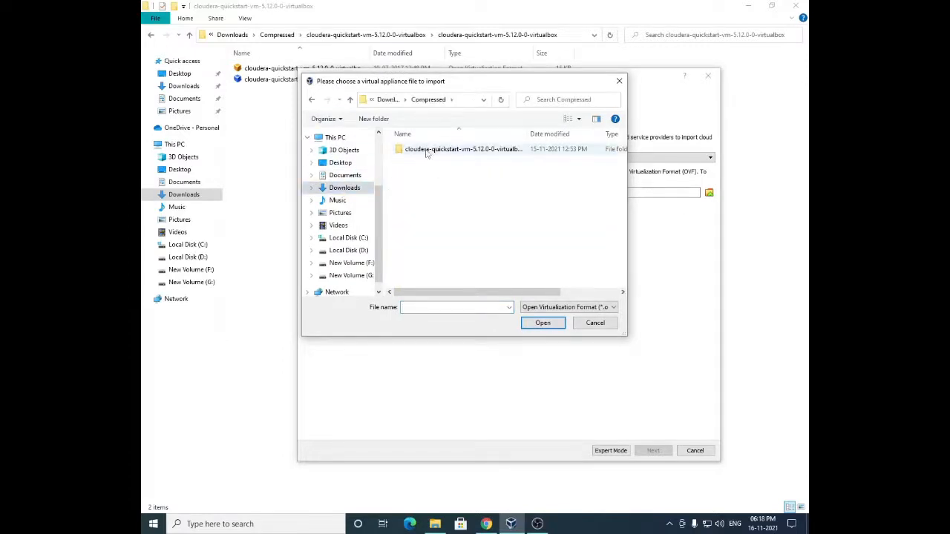
double_click(435, 150)
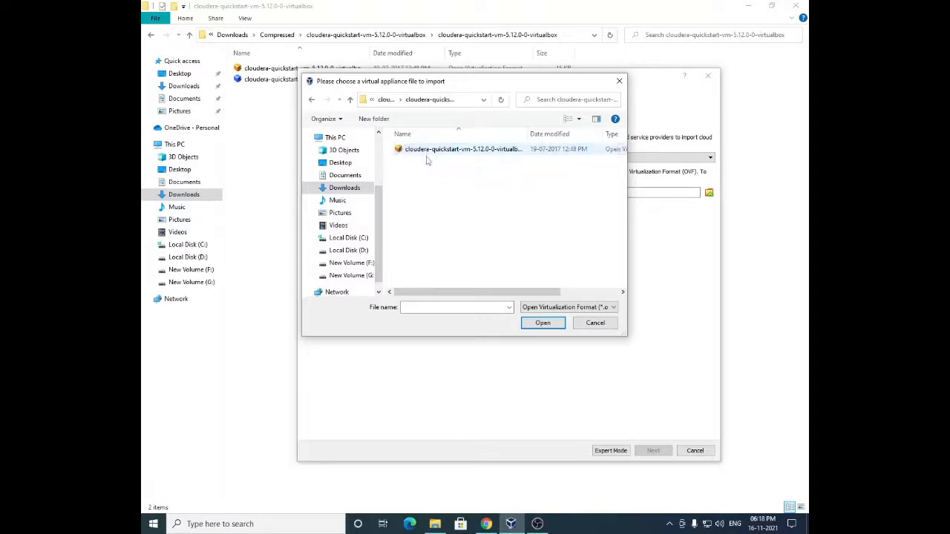
left_click(418, 153)
left_click_drag(484, 292, 448, 261)
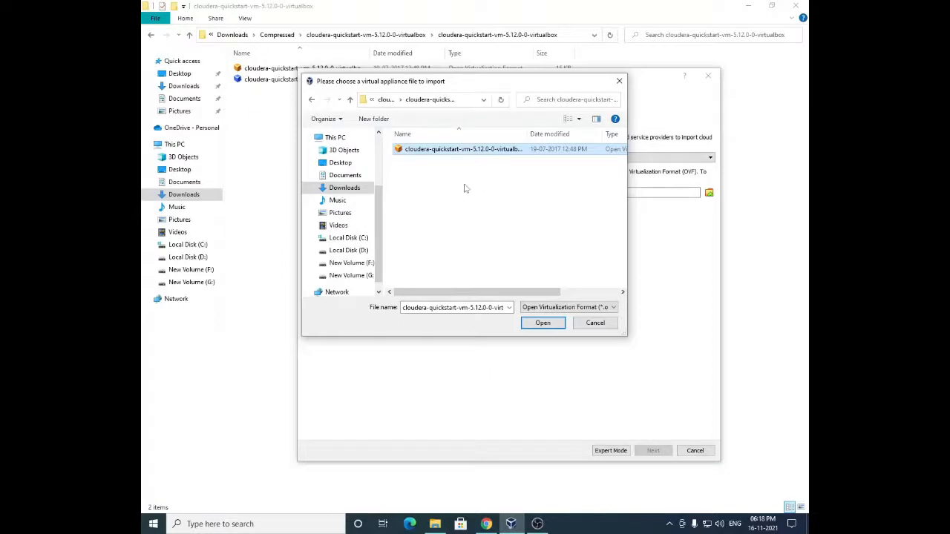
left_click(544, 324)
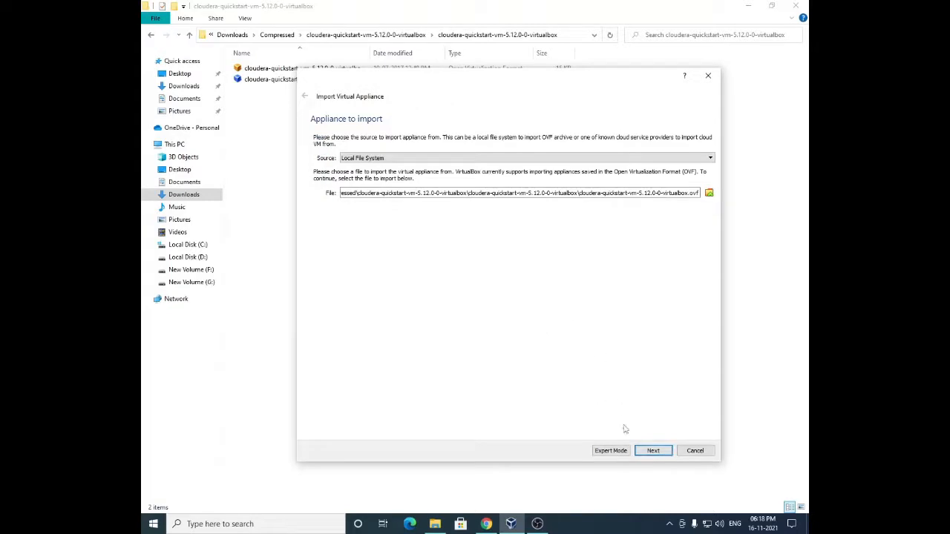
left_click(651, 452)
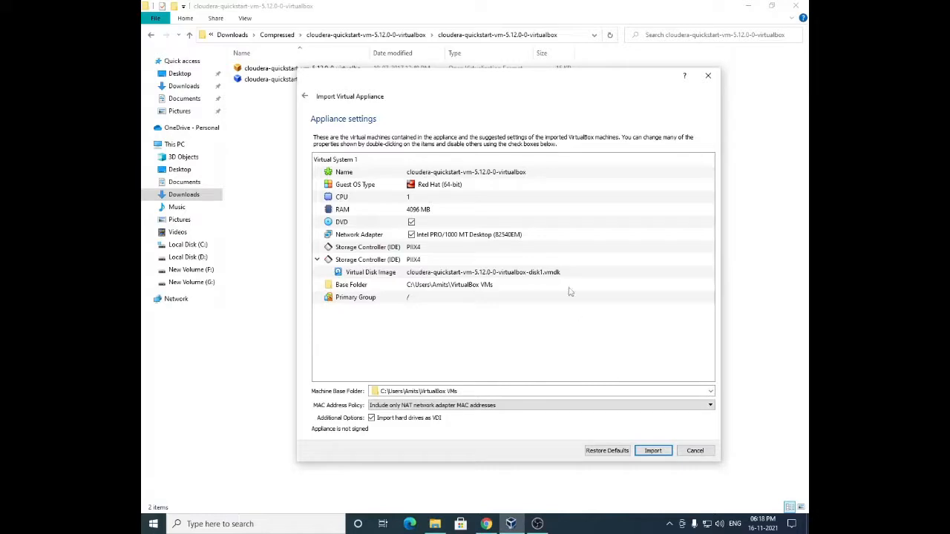
Step: Set the appliance's RAM to 8000 MB
left_click(467, 172)
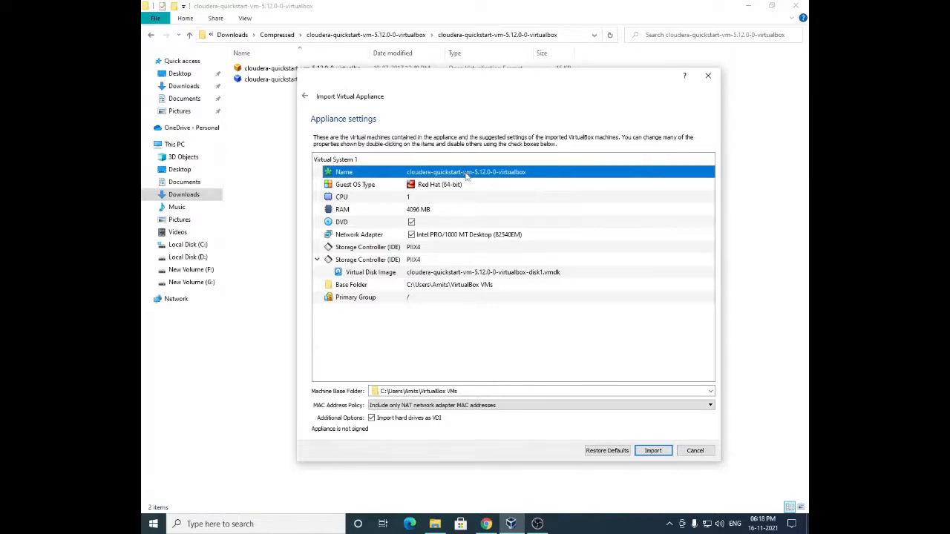
left_click(449, 212)
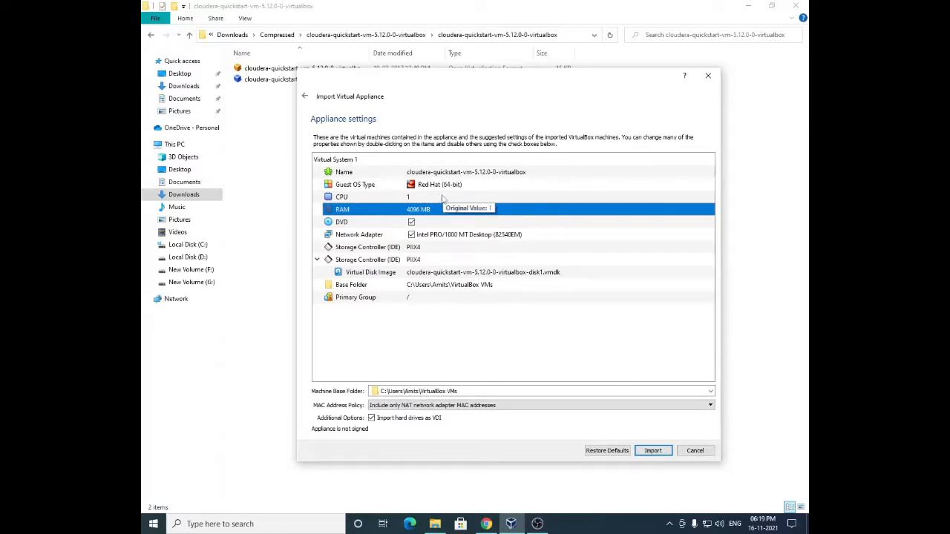
left_click(443, 198)
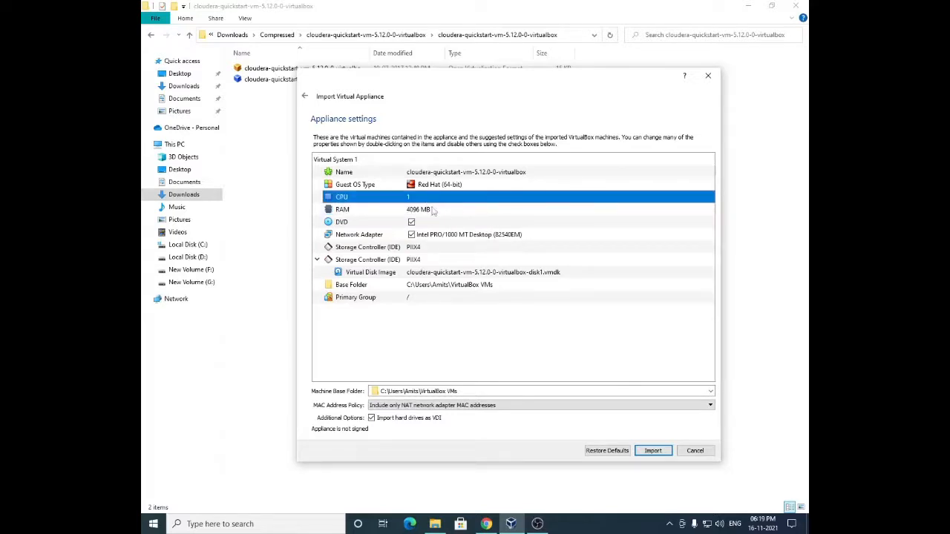
left_click(438, 210)
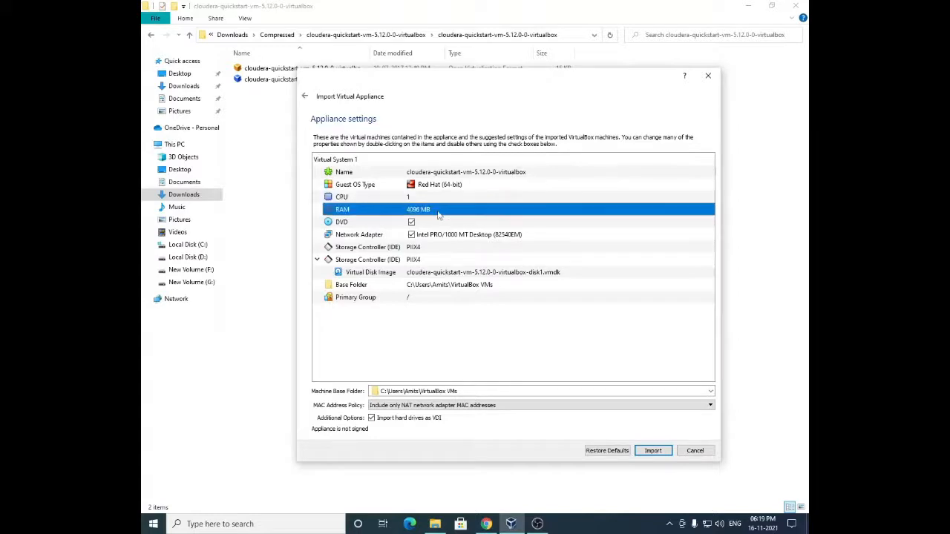
double_click(437, 211)
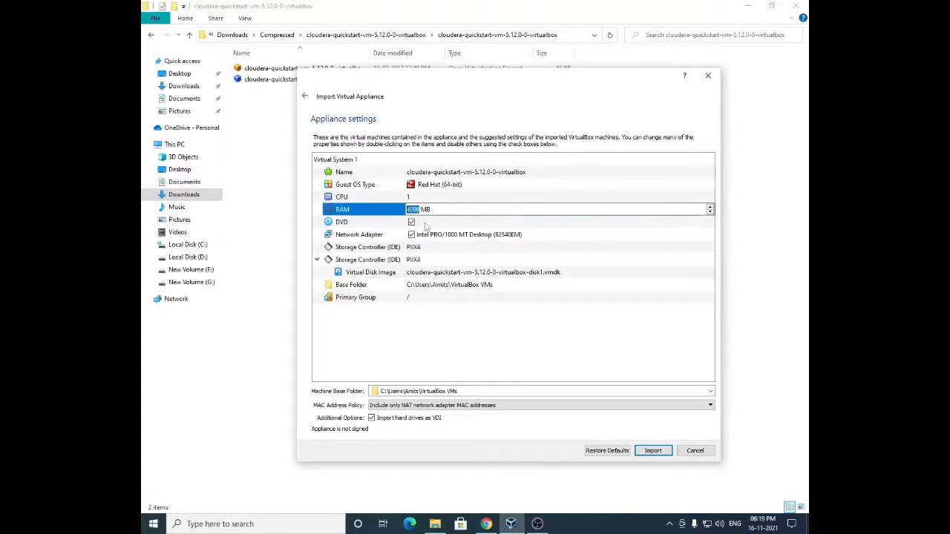
type("8000")
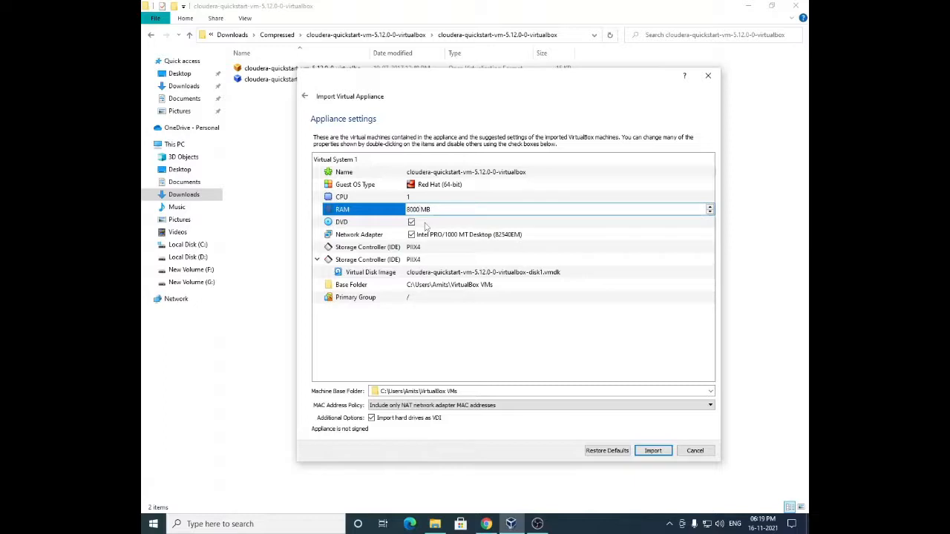
Step: Set the appliance's CPU count to 4
left_click(450, 197)
double_click(424, 197)
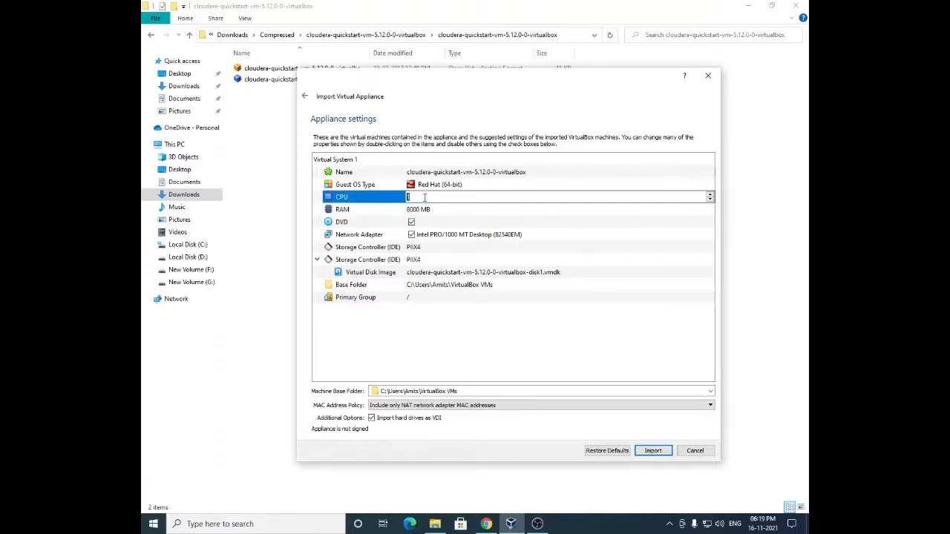
type("4")
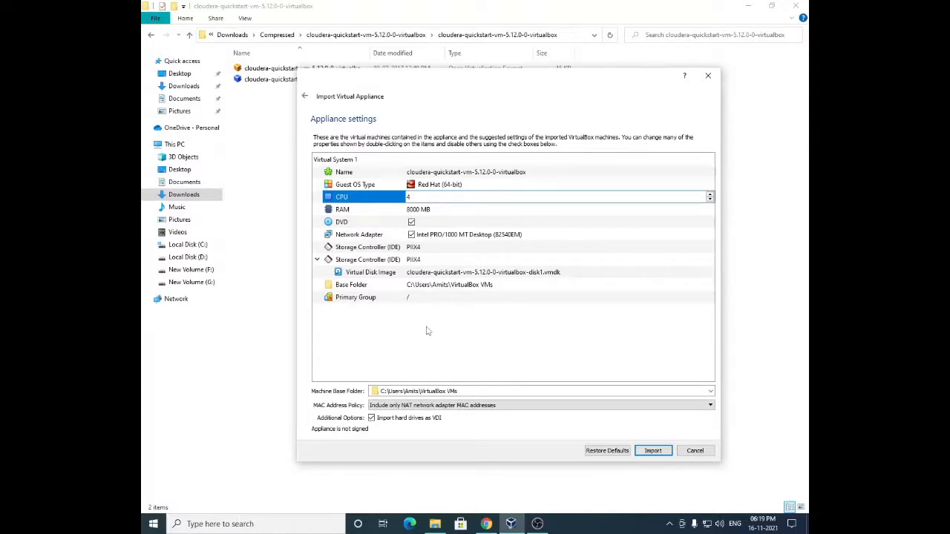
key("Return")
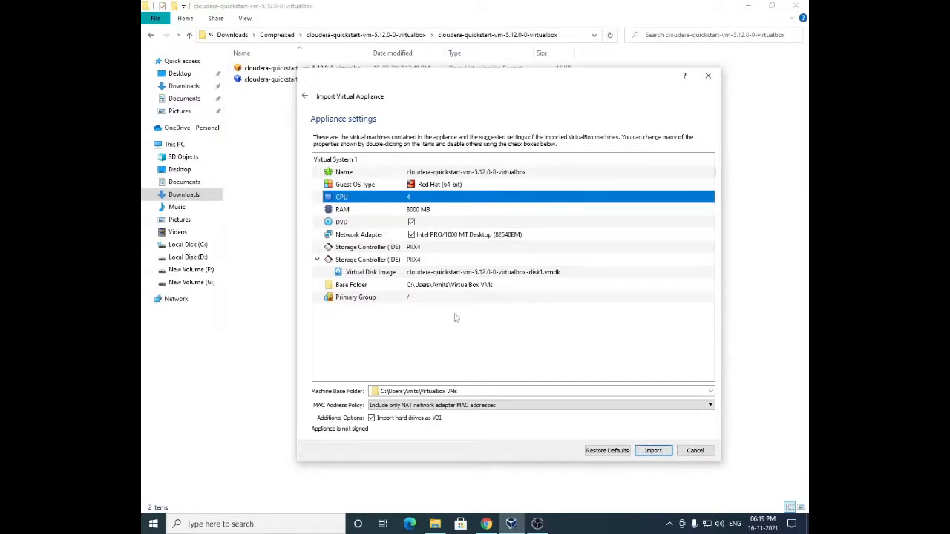
Step: Name the virtual machine Cloudera and import the appliance
double_click(431, 173)
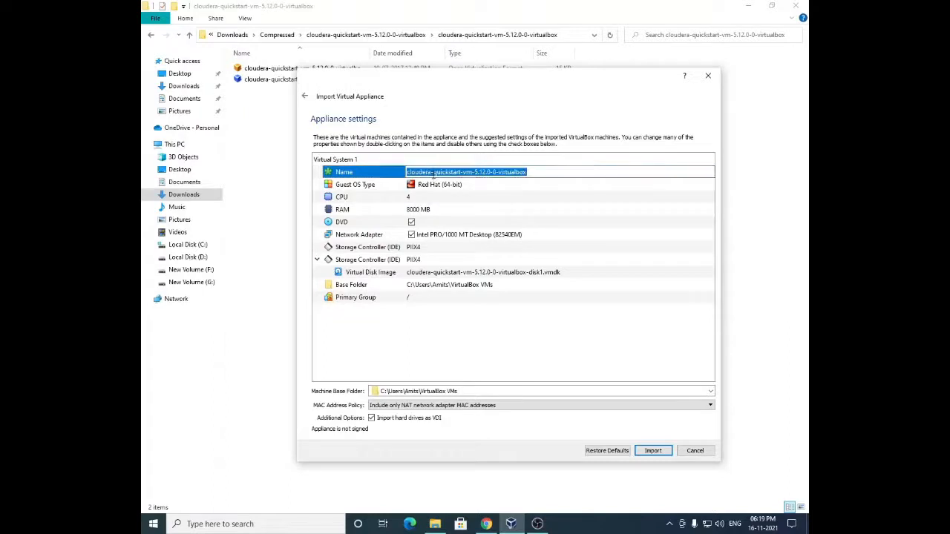
type("Cloudera")
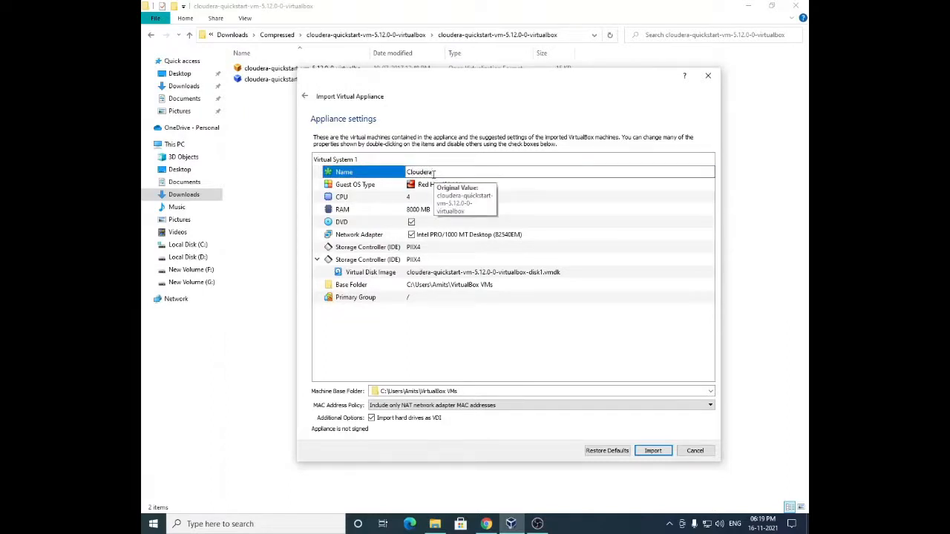
key("Return")
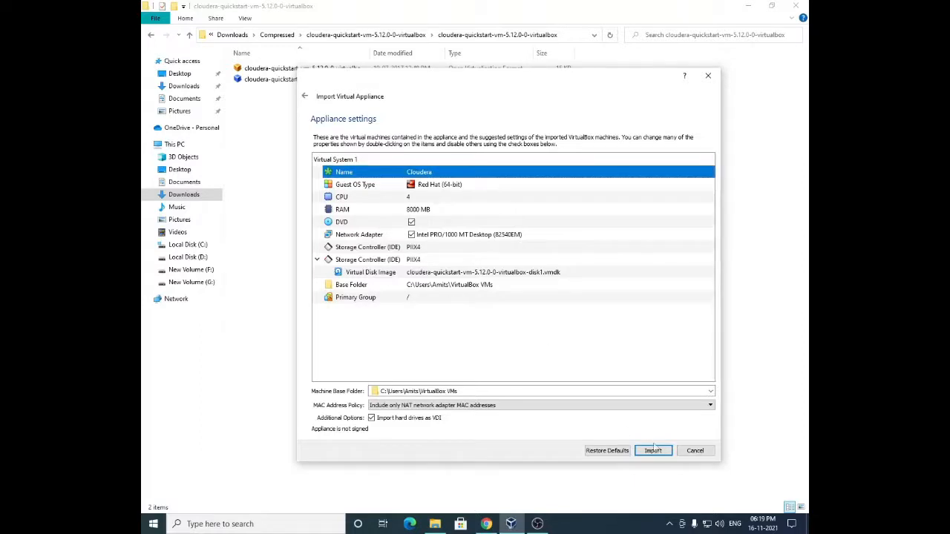
left_click(653, 448)
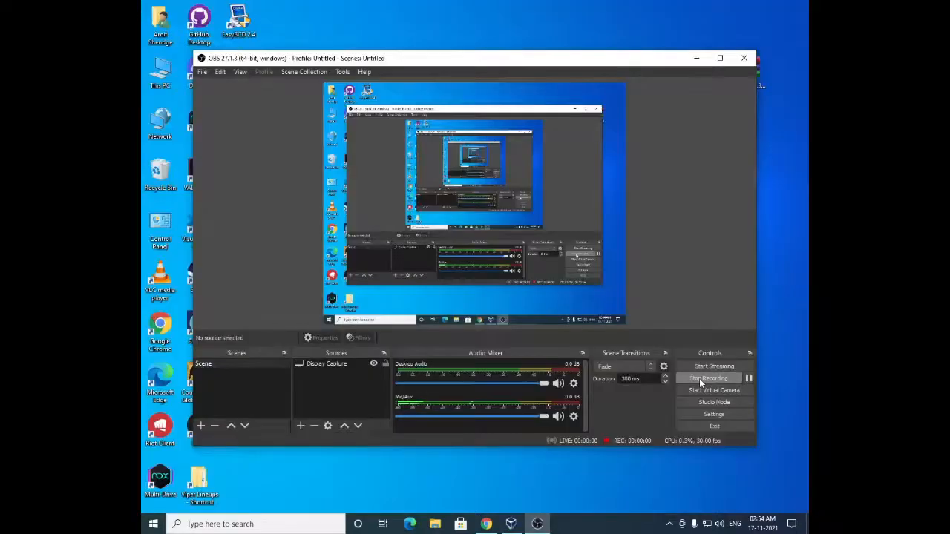
Step: In the Cloudera VM's advanced general settings, set Shared Clipboard to Bidirectional and enable Drag'n'Drop, saving the changes
left_click(698, 59)
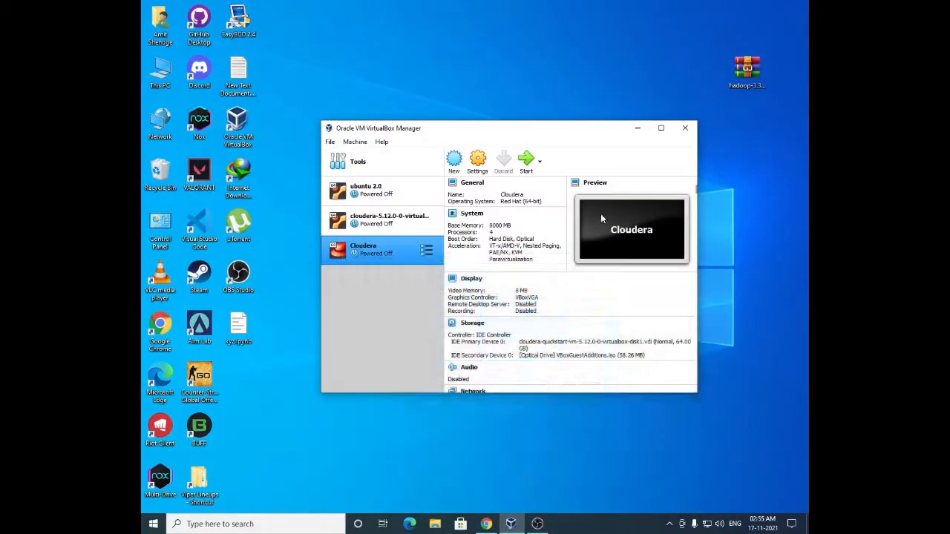
right_click(372, 255)
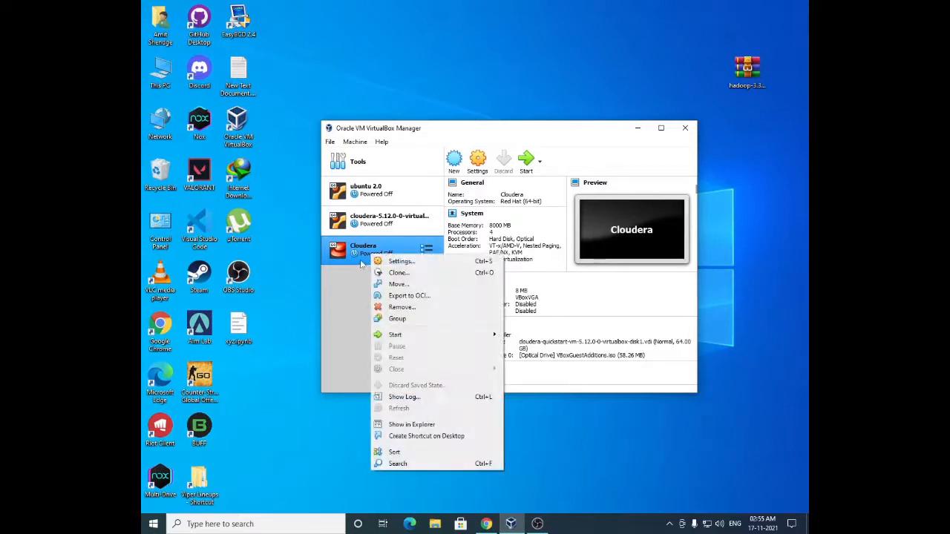
left_click(388, 261)
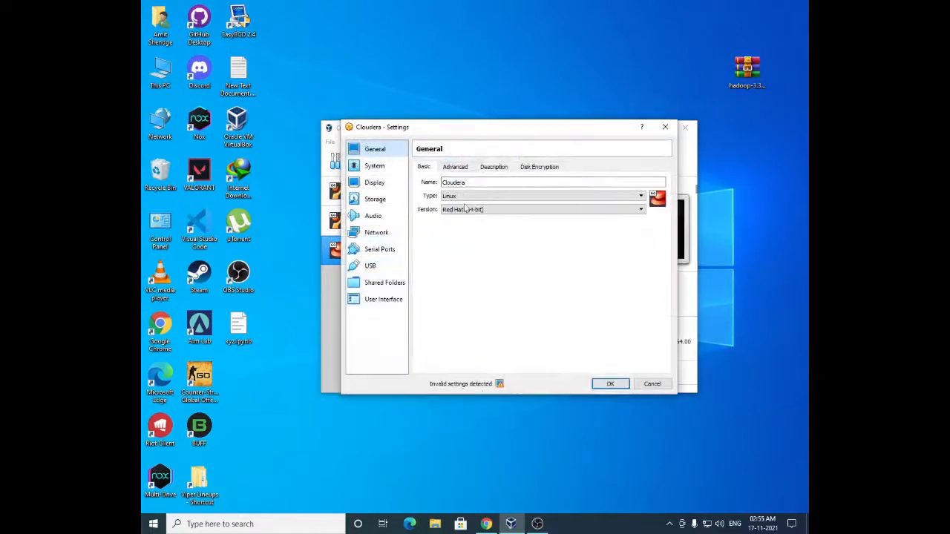
left_click(456, 168)
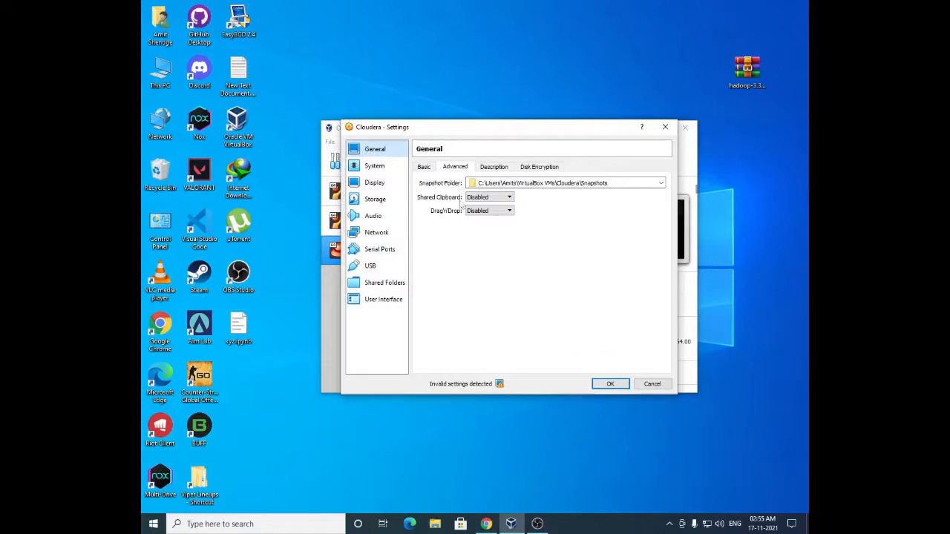
left_click(488, 196)
left_click(482, 227)
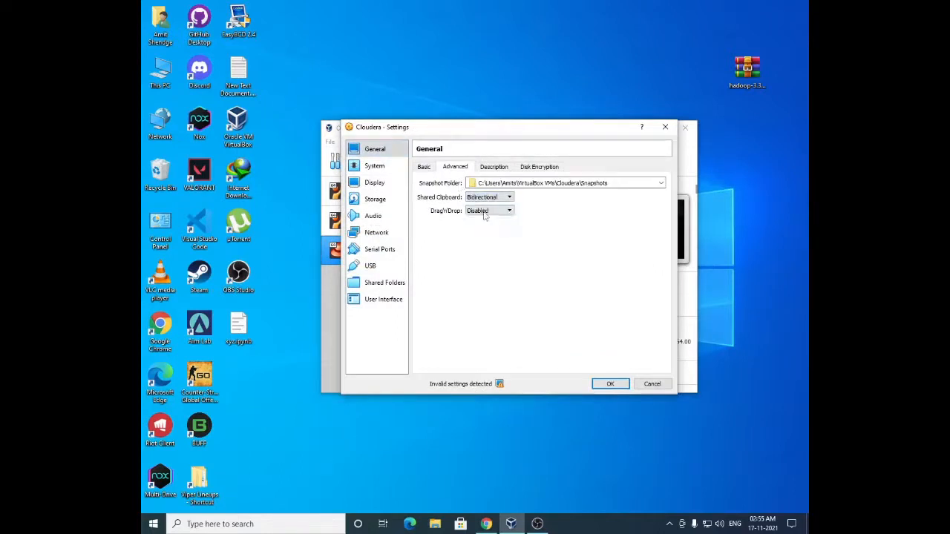
left_click(488, 211)
left_click(483, 239)
left_click(610, 384)
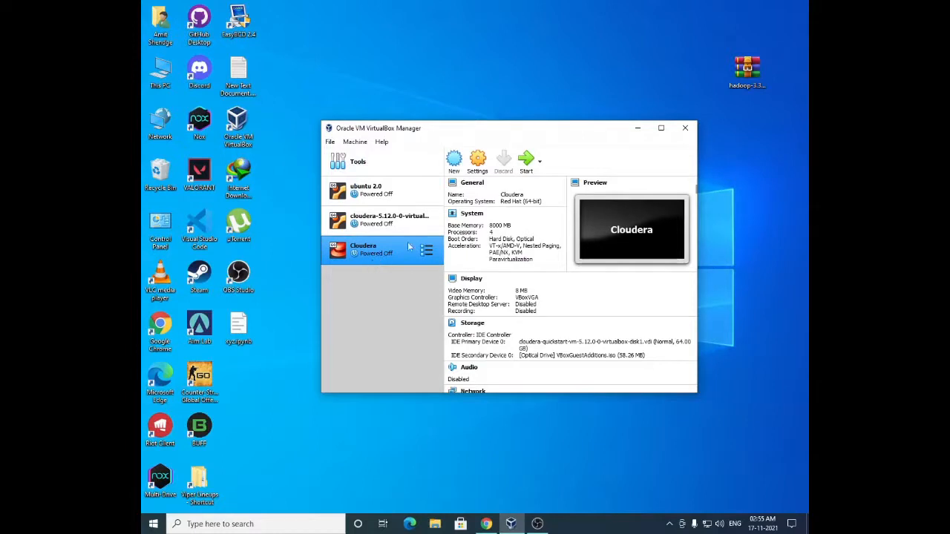
Step: Start the Cloudera virtual machine, review the Oozie steps in the Installation of Cloudera document in Chrome, and return to the VM window
left_click(527, 169)
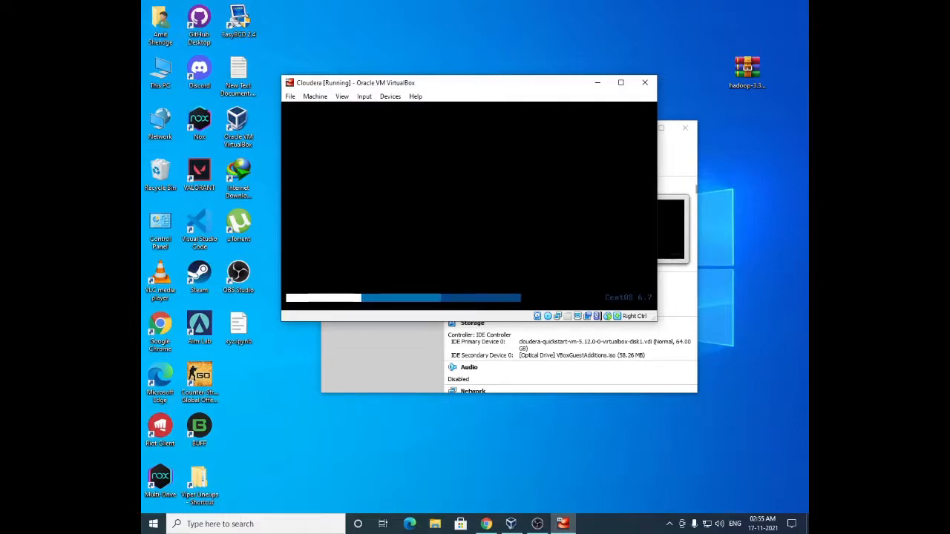
left_click(486, 524)
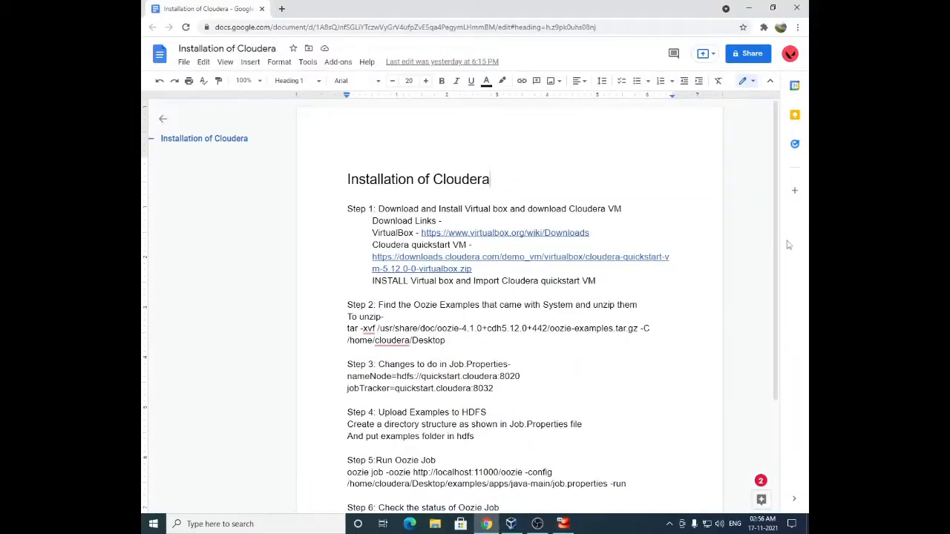
left_click_drag(776, 239, 779, 264)
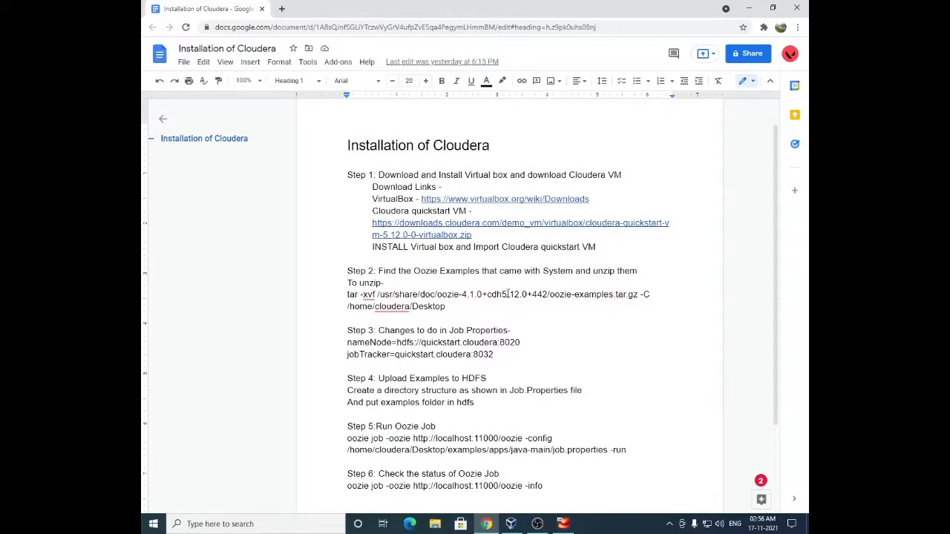
left_click(563, 524)
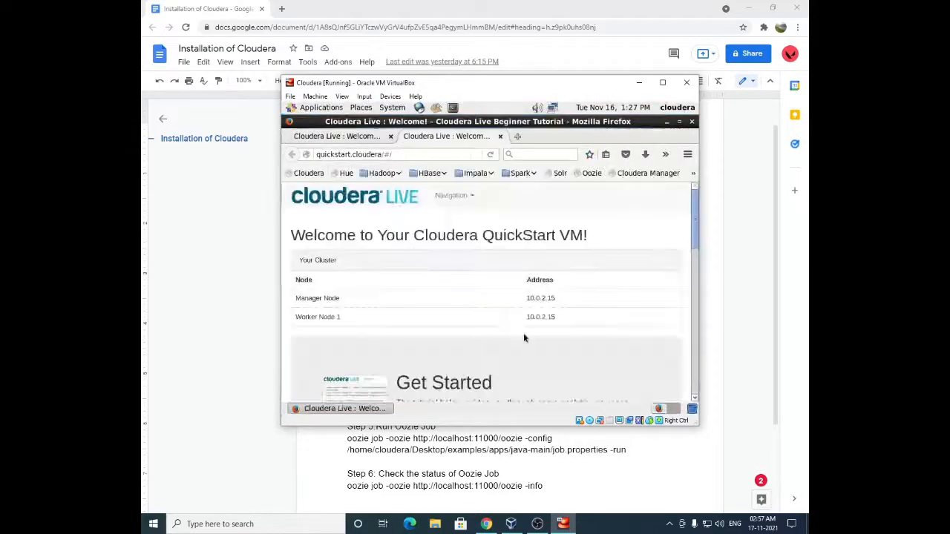
Step: Enlarge and reposition the Cloudera VM window, and look over the Cloudera QuickStart VM welcome page
left_click_drag(692, 424, 778, 470)
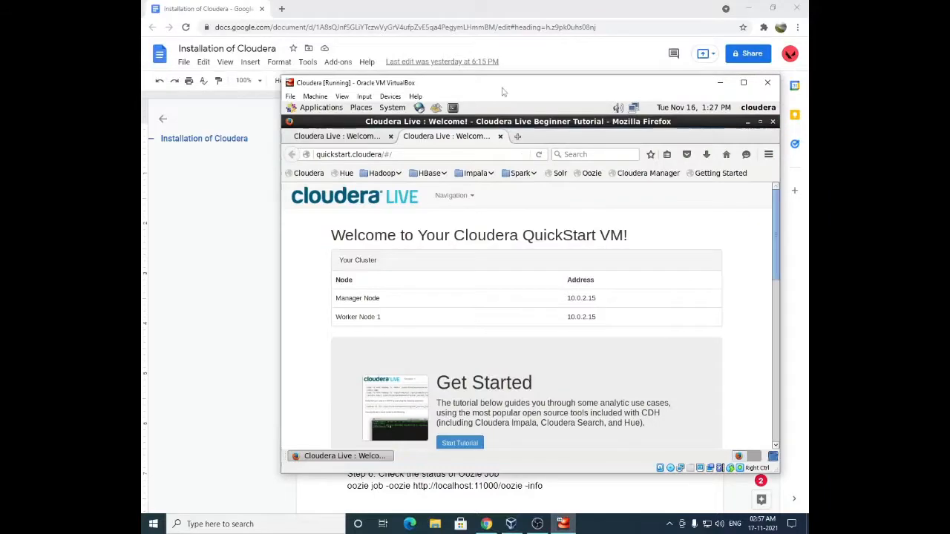
left_click_drag(504, 84, 434, 46)
left_click_drag(707, 434, 776, 489)
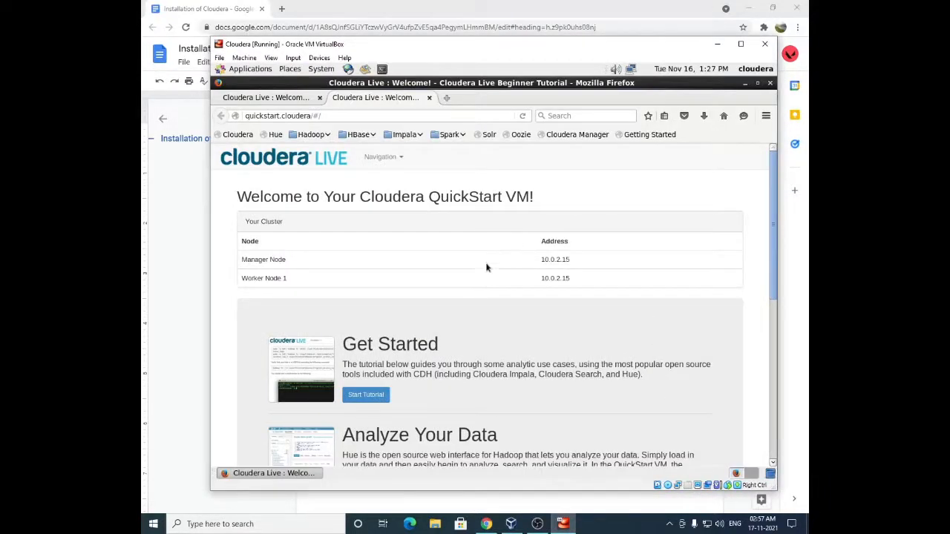
scroll(485, 268, "down", 5)
scroll(606, 325, "up", 5)
Step: Replace the two Cloudera Live tabs with a new tab and dismiss its update notice
left_click(265, 98)
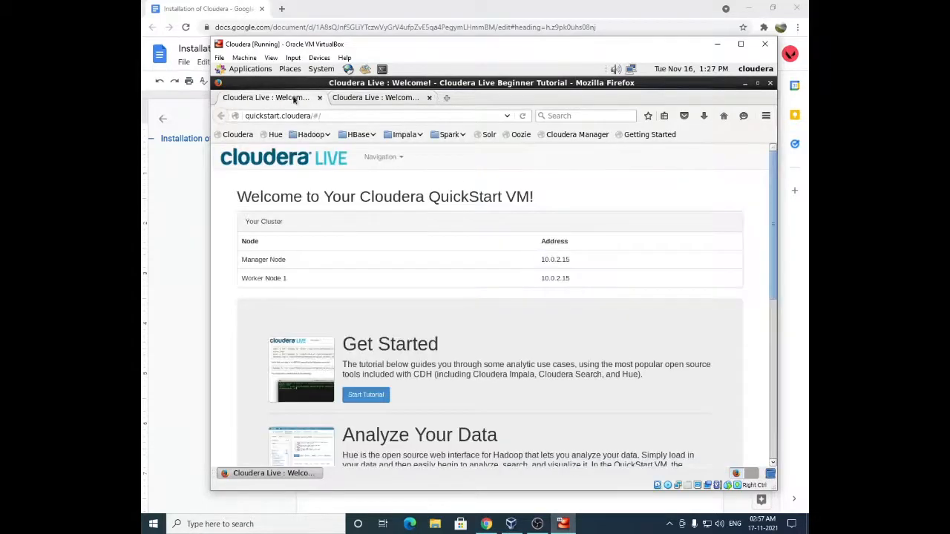
left_click(320, 98)
left_click(337, 98)
left_click(318, 98)
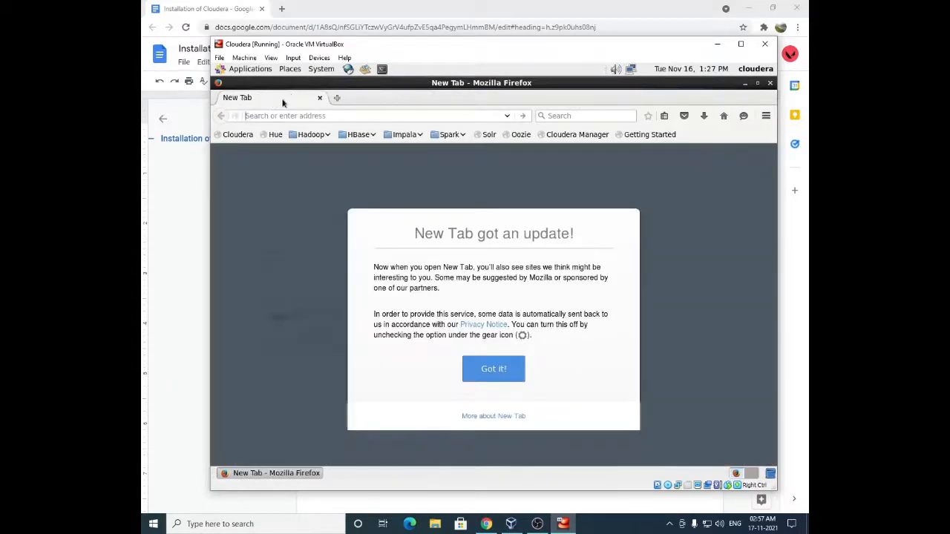
left_click(499, 367)
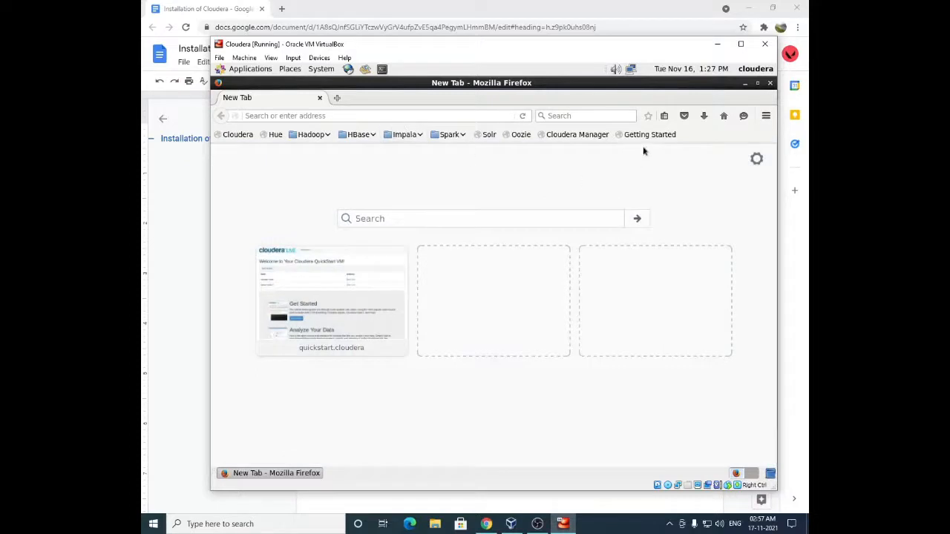
Step: Check the bookmarked Cloudera Manager page and close Firefox
left_click(570, 136)
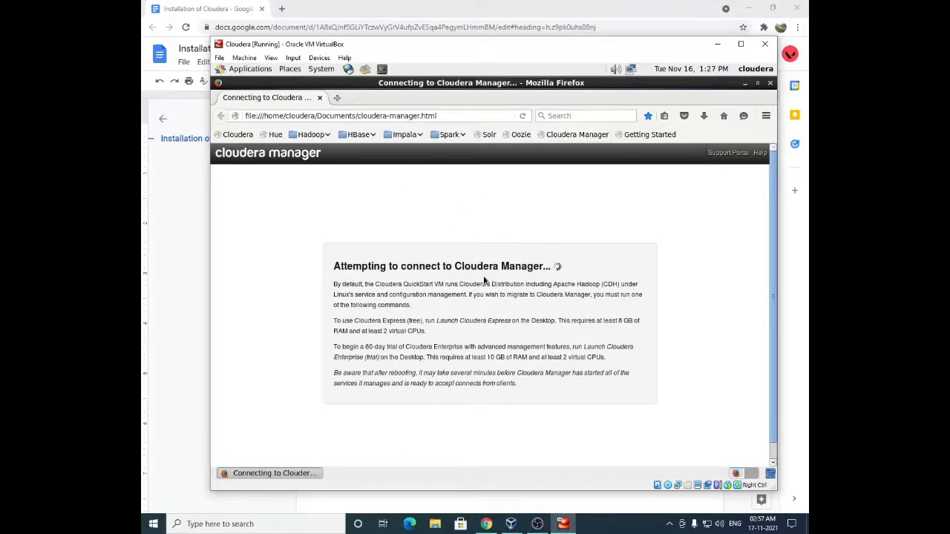
left_click(770, 85)
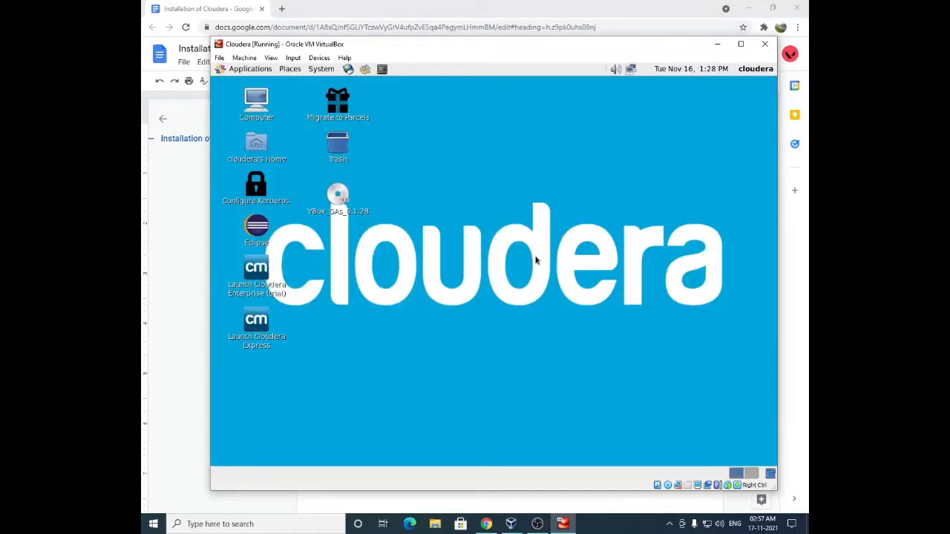
Step: Try to launch Cloudera Express from the VM desktop and exit its terminal
left_click(263, 343)
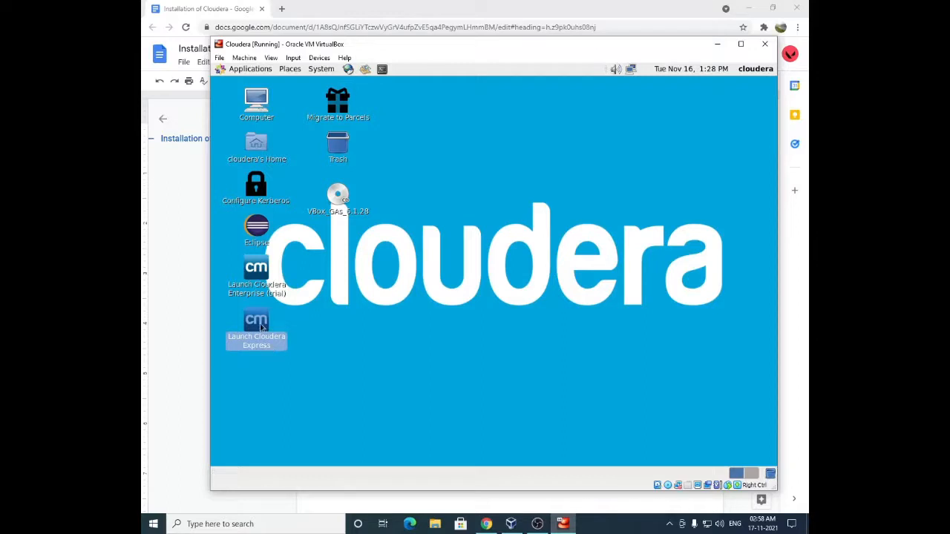
double_click(261, 328)
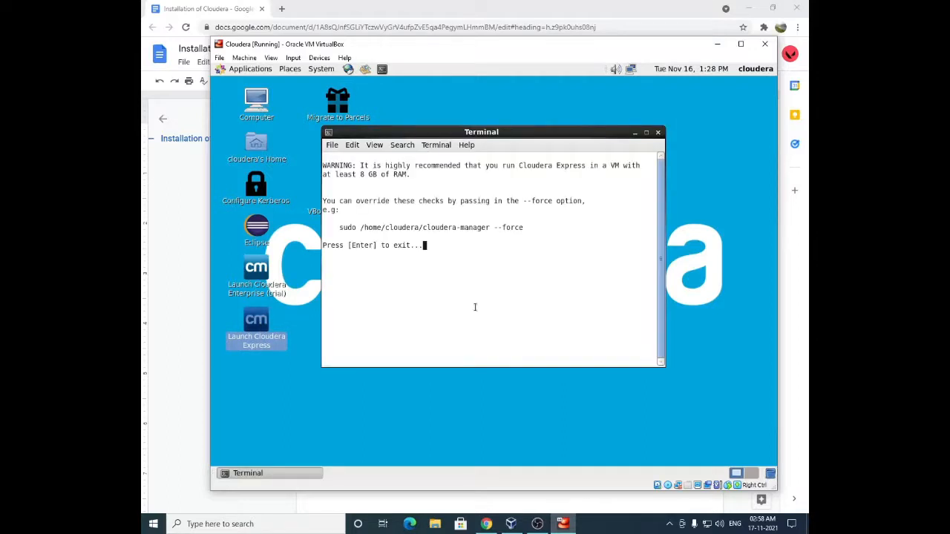
key("Return")
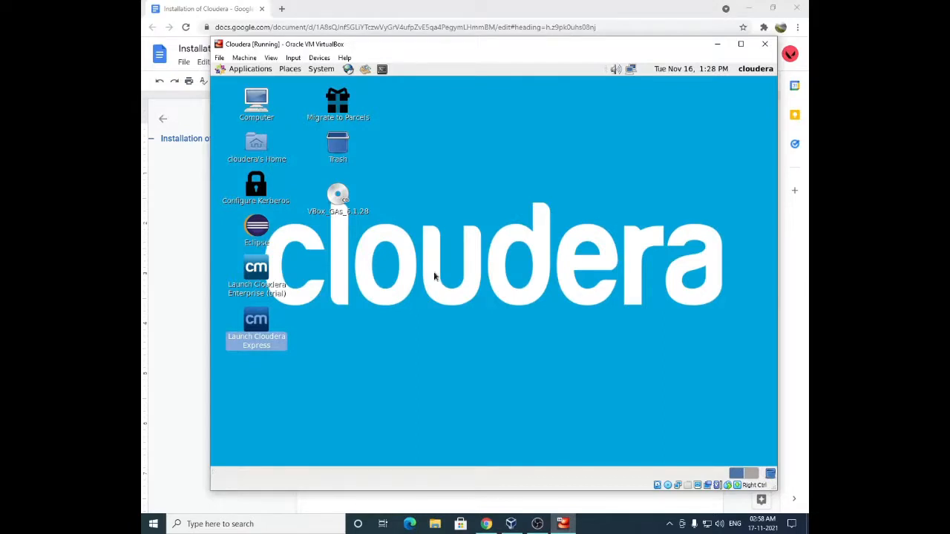
Step: Launch Cloudera Express again, copy the command sudo /home/cloudera/cloudera-manager --force from its terminal, and exit it
double_click(260, 327)
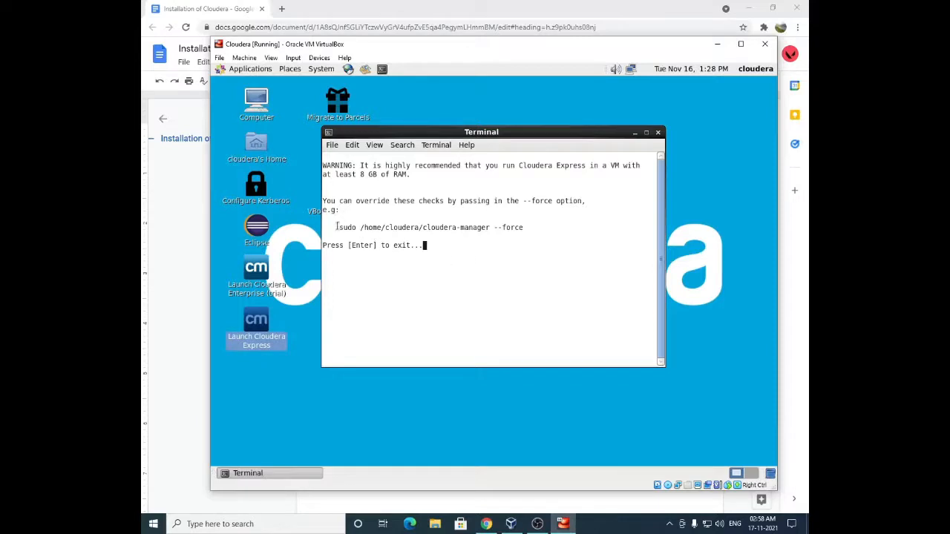
left_click_drag(340, 227, 524, 229)
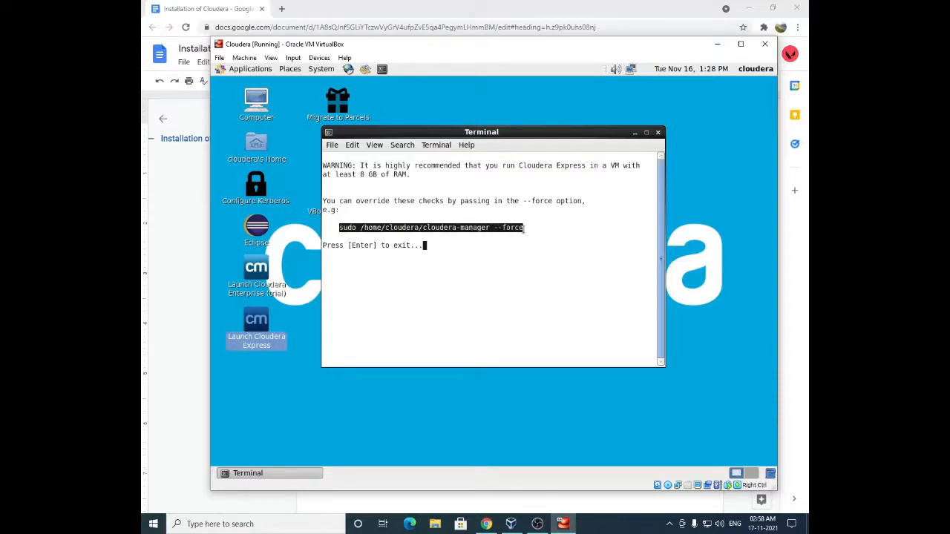
right_click(484, 228)
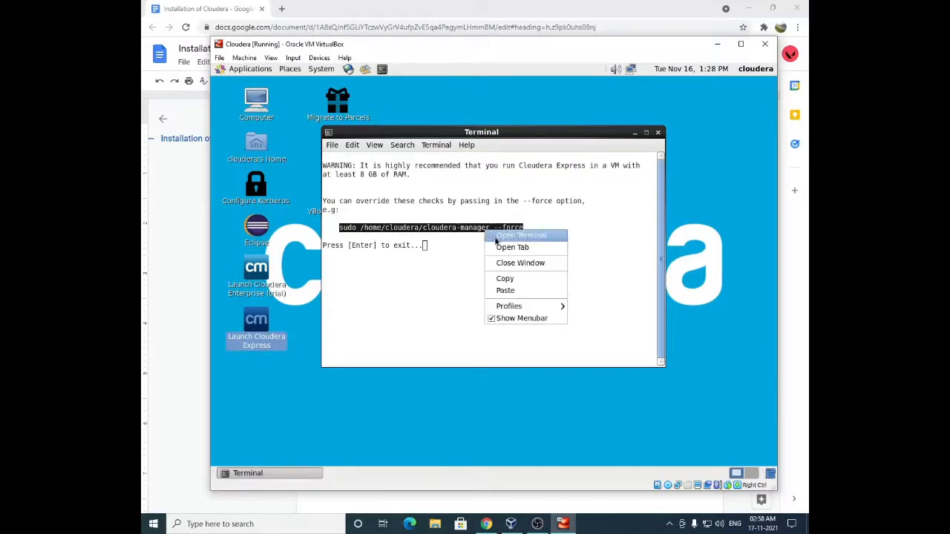
left_click(504, 279)
key("Return")
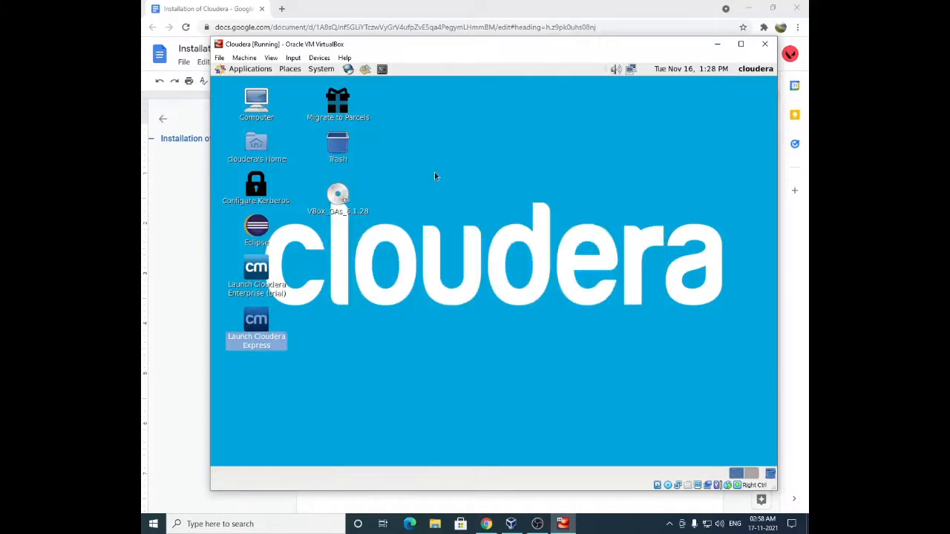
Step: Open a new terminal and run the copied command sudo /home/cloudera/cloudera-manager --force
left_click(382, 69)
right_click(404, 192)
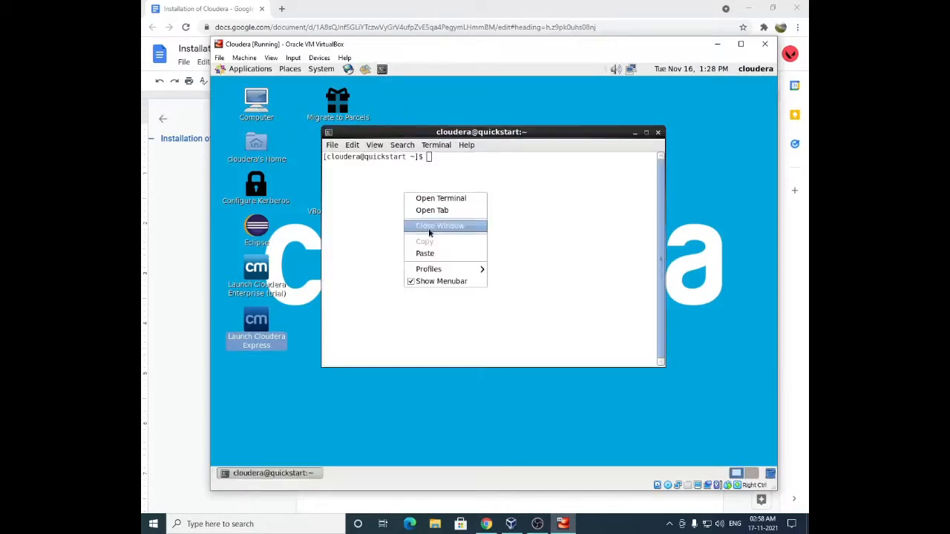
left_click(432, 254)
key("Return")
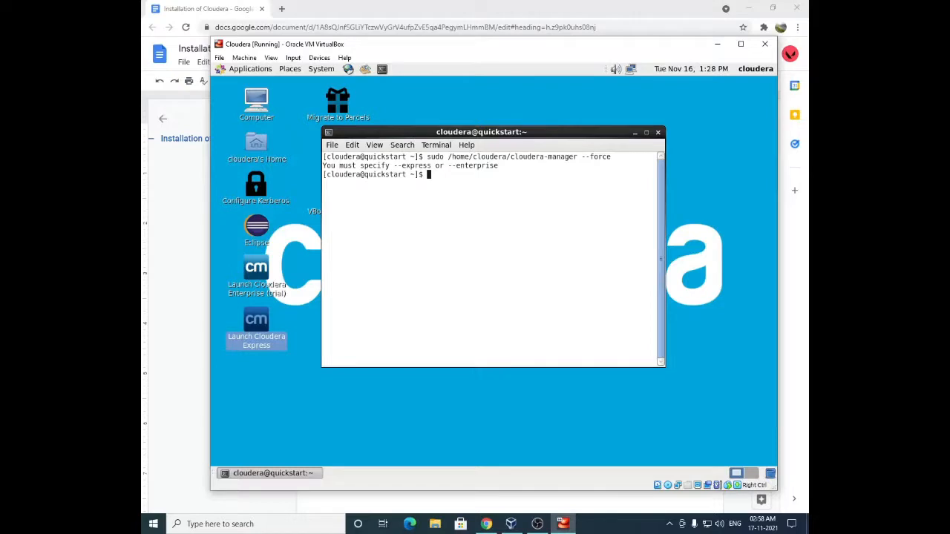
Step: Rerun the cloudera-manager command with the --express option appended after --force
key("Up")
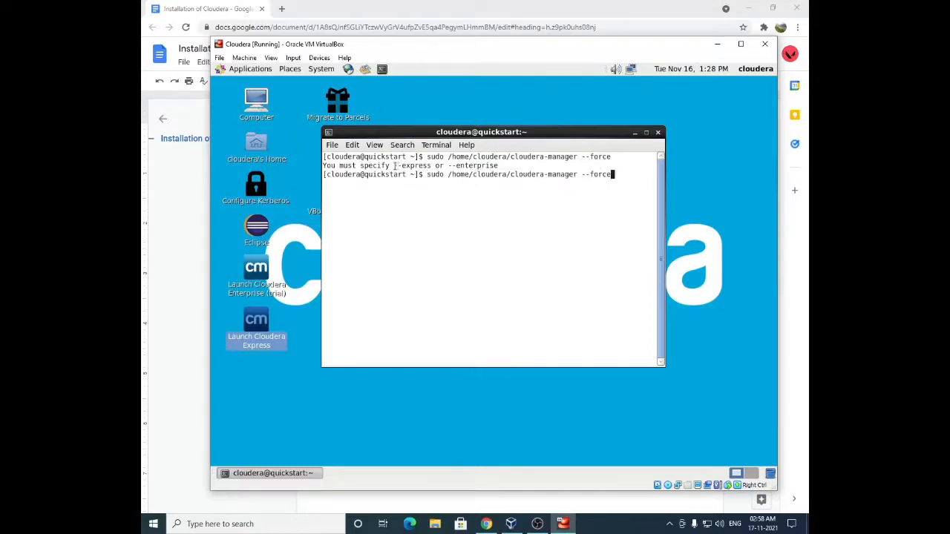
left_click_drag(394, 166, 430, 168)
right_click(427, 171)
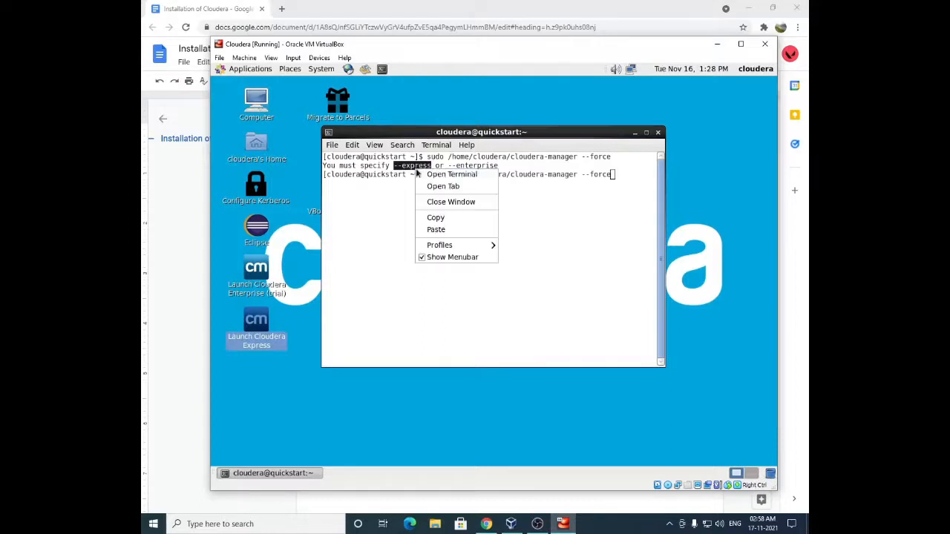
left_click(443, 216)
left_click(626, 203)
right_click(613, 176)
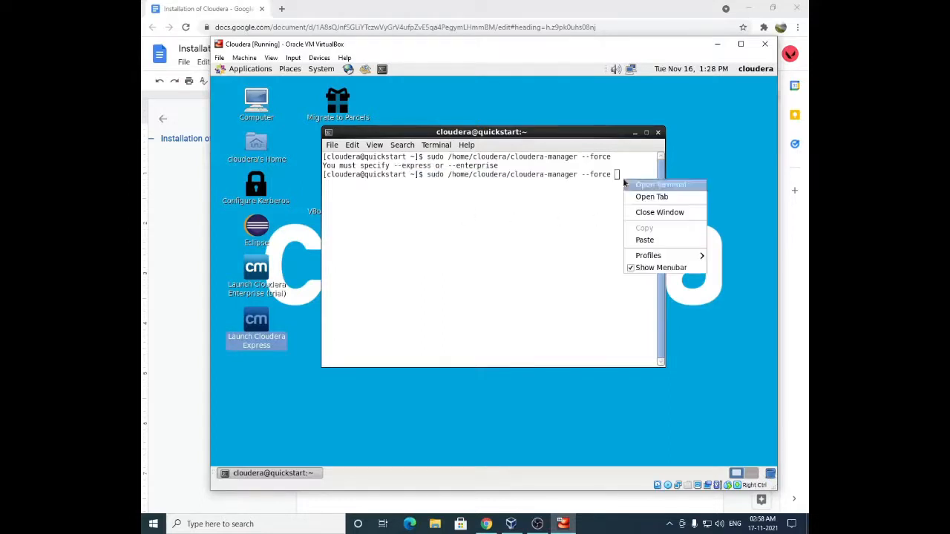
left_click(641, 239)
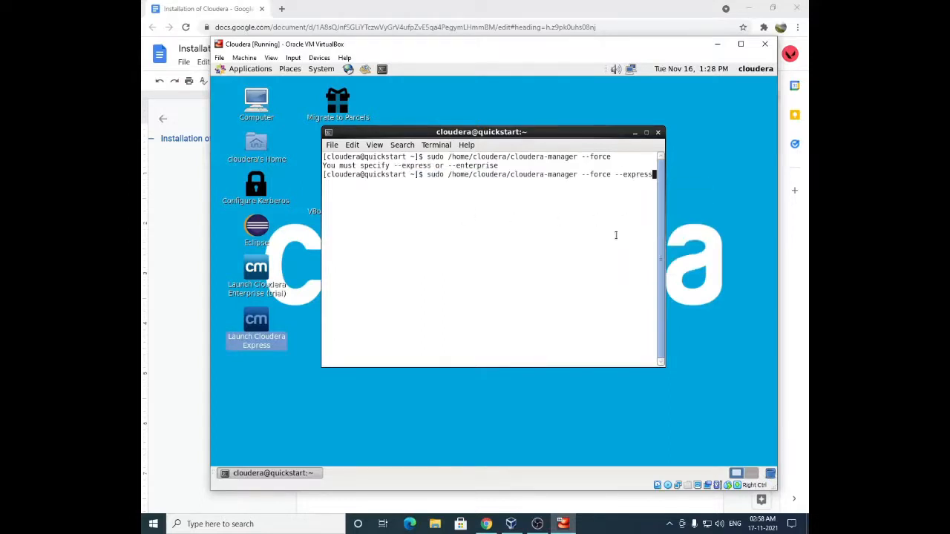
key("Return")
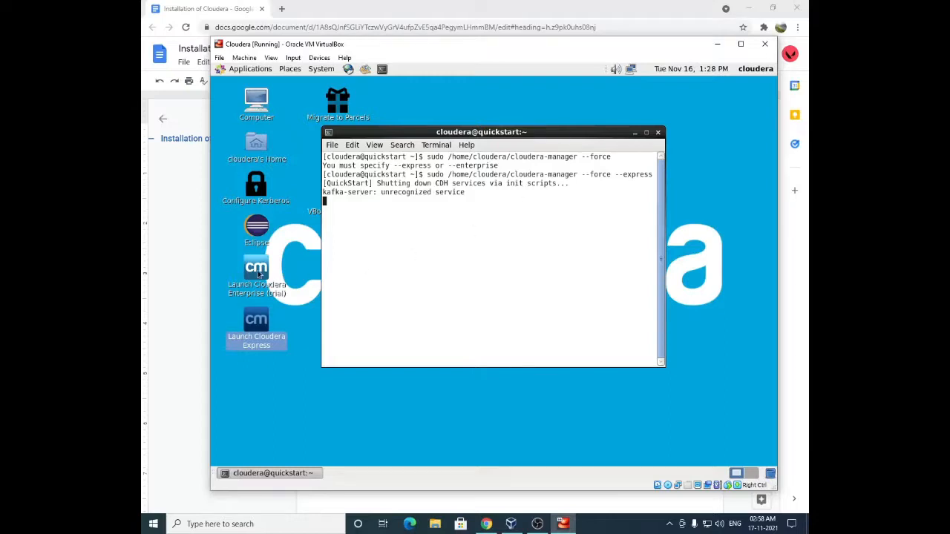
Step: Compare the Enterprise (trial) and Express desktop launchers with the --express and --enterprise options in the terminal
left_click(244, 297)
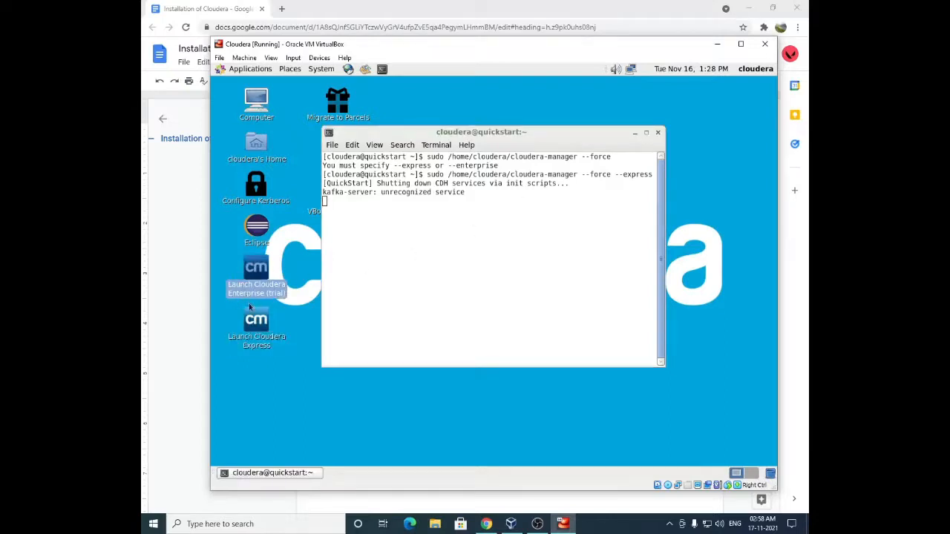
left_click(256, 347)
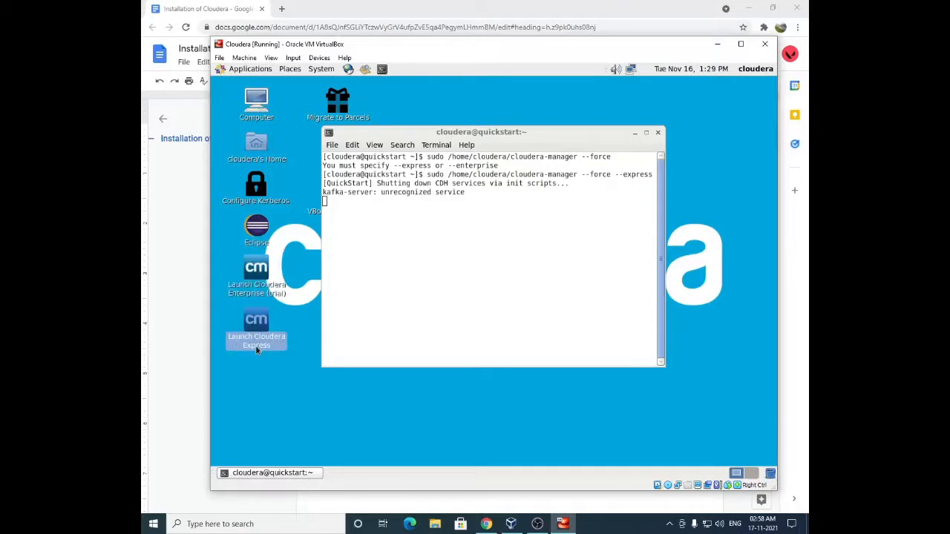
left_click_drag(397, 166, 498, 166)
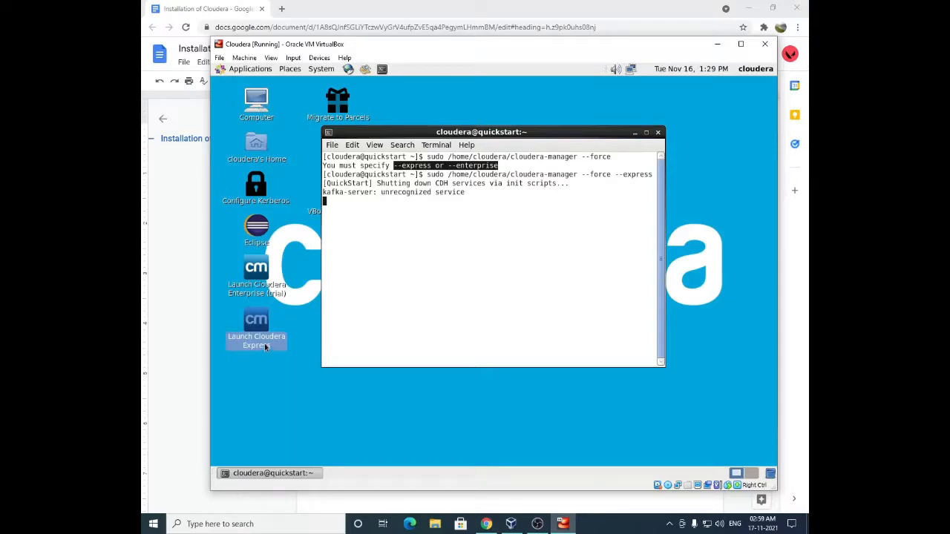
left_click(264, 299)
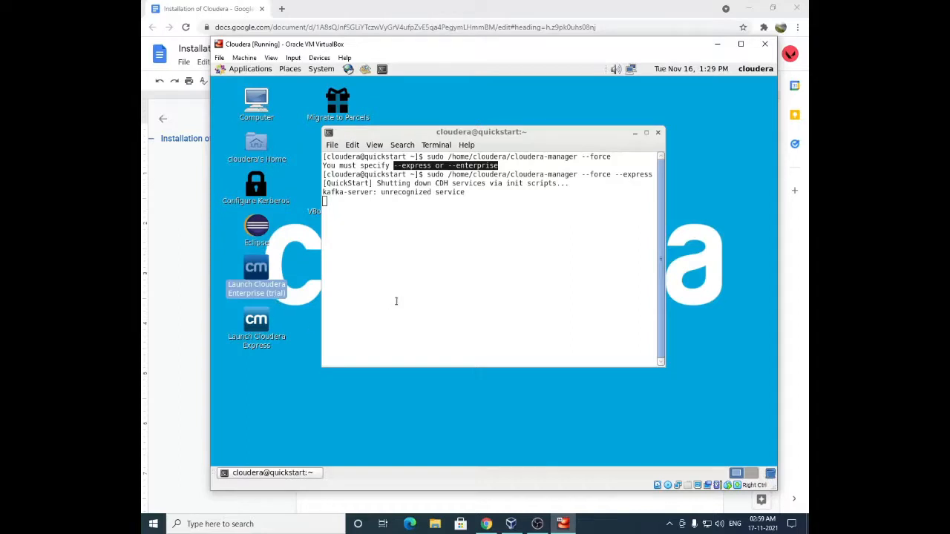
left_click(266, 346)
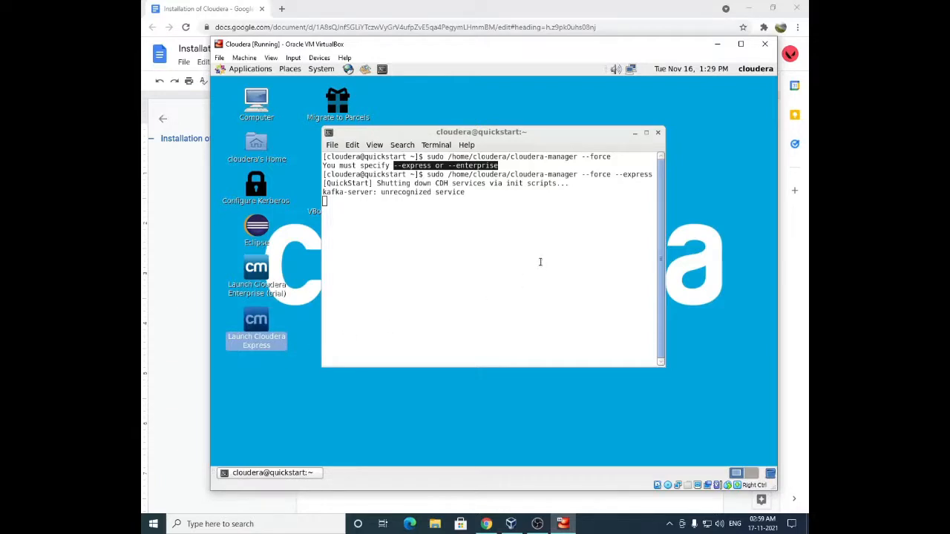
left_click(613, 175)
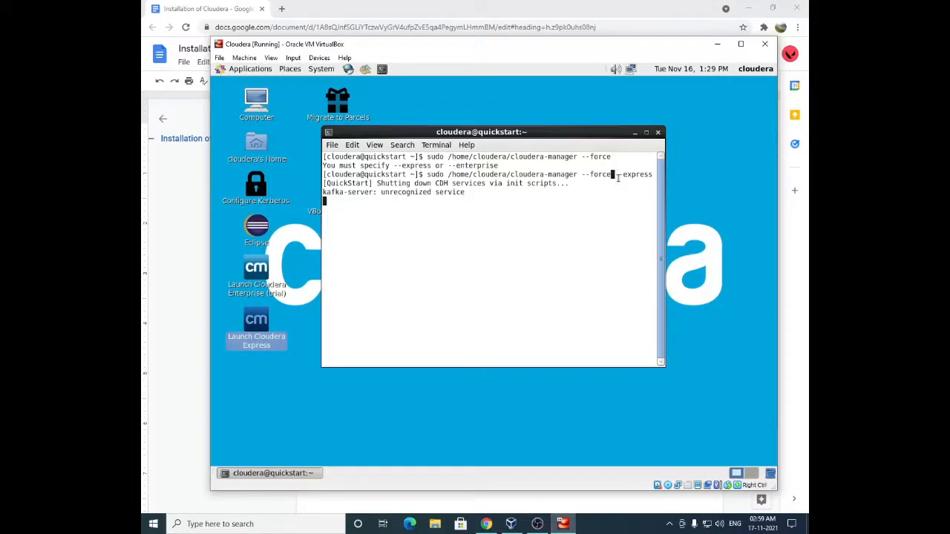
left_click_drag(614, 174, 653, 176)
left_click(560, 244)
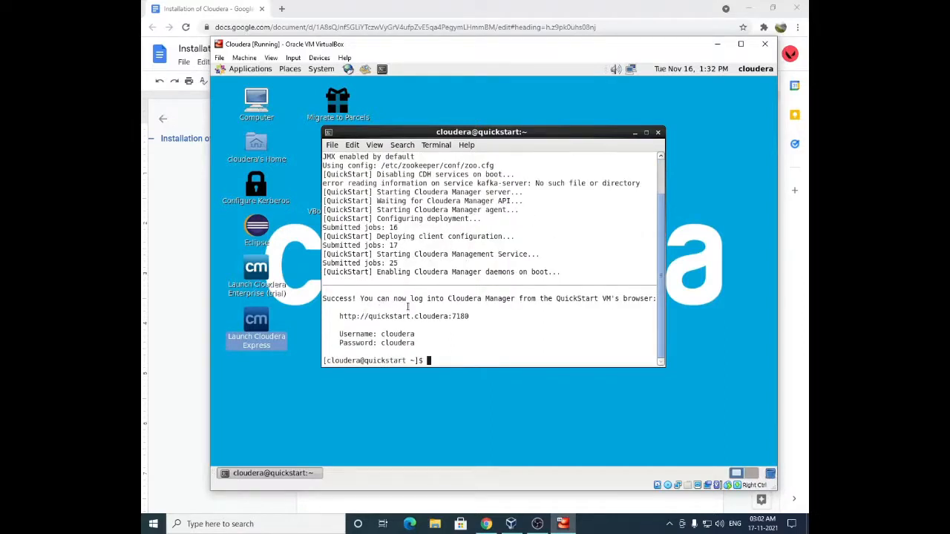
Step: Review the Cloudera Manager login details in the terminal, copy the username, and close the terminal
left_click_drag(360, 300, 655, 299)
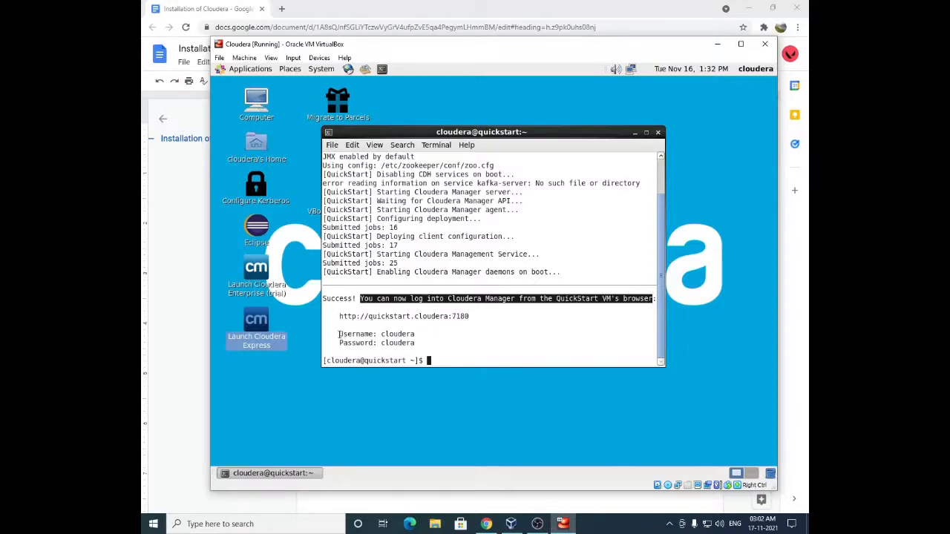
left_click_drag(340, 334, 425, 342)
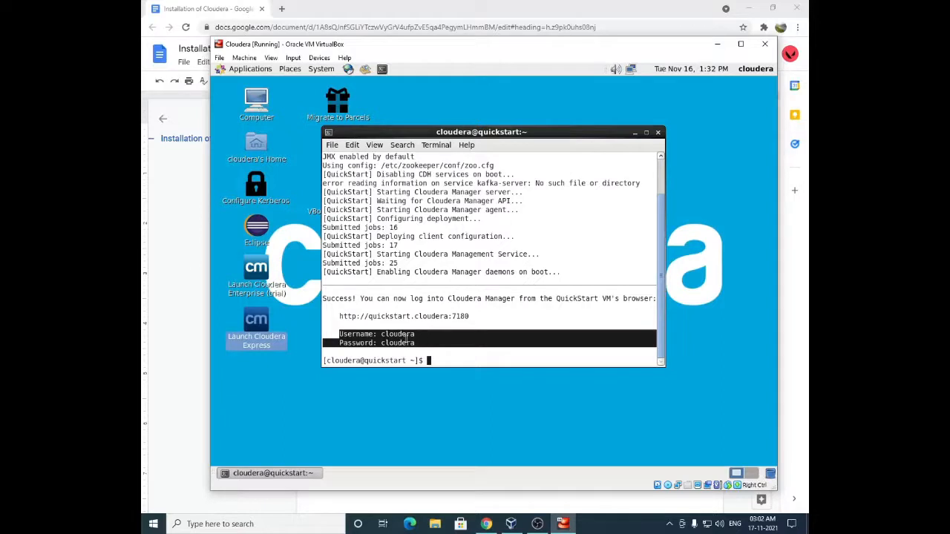
double_click(406, 334)
right_click(407, 336)
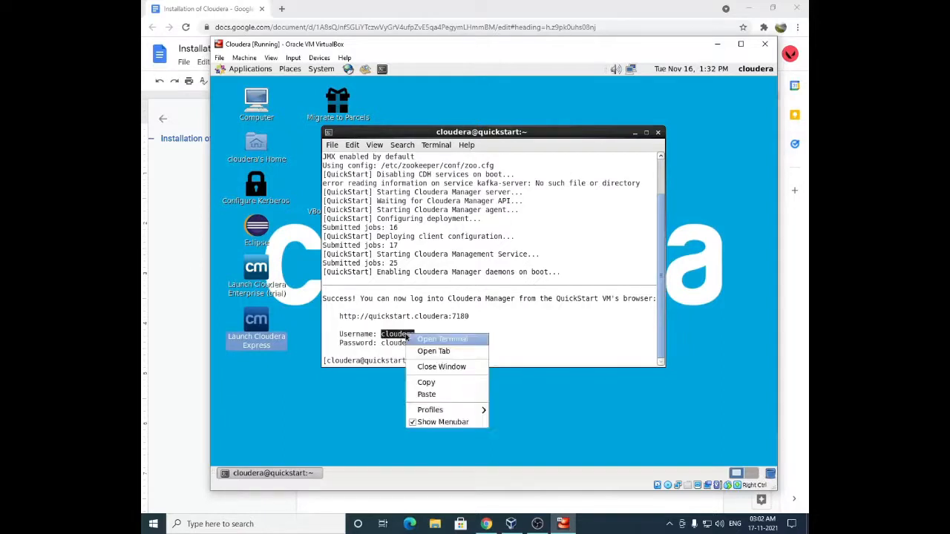
left_click(436, 381)
left_click(434, 358)
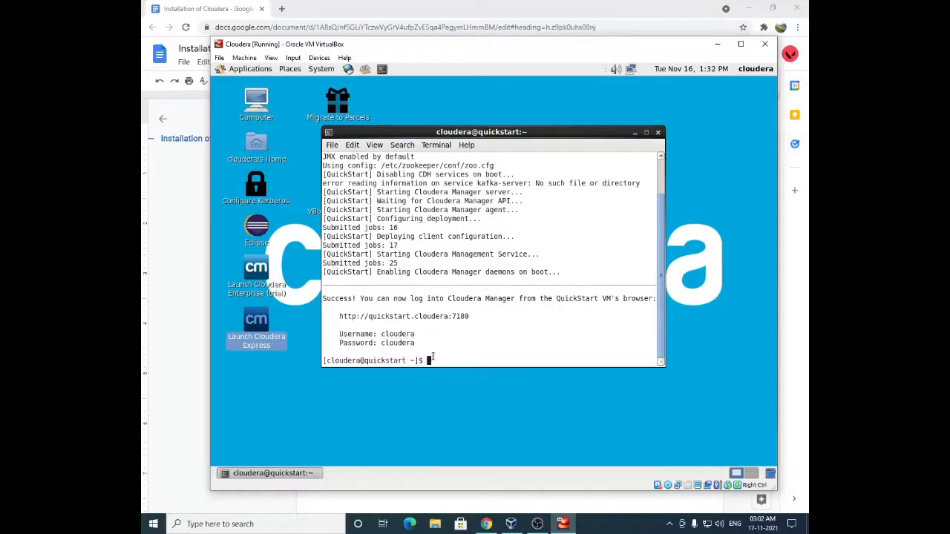
left_click(658, 132)
Step: Open the Cloudera Manager login page in the VM's browser and agree to the Information Assurance Policy
left_click(349, 68)
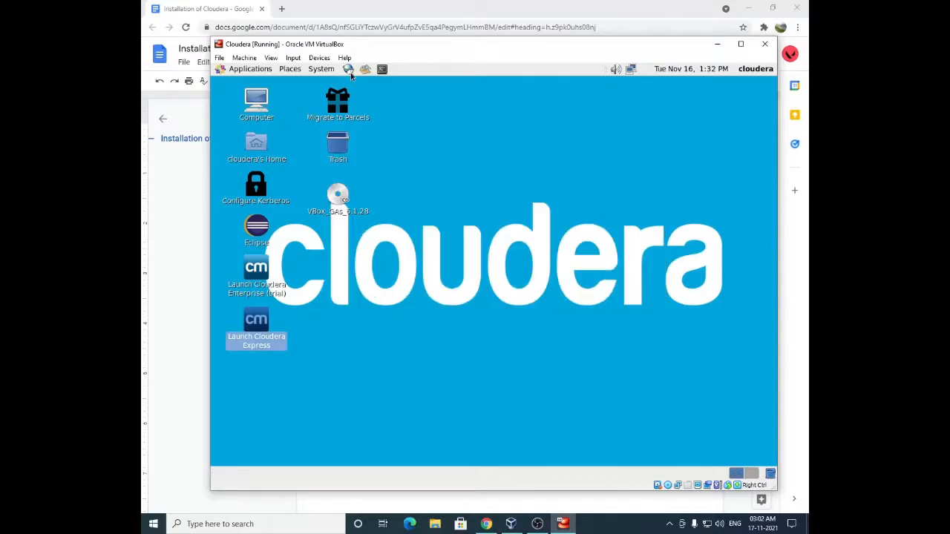
left_click(581, 136)
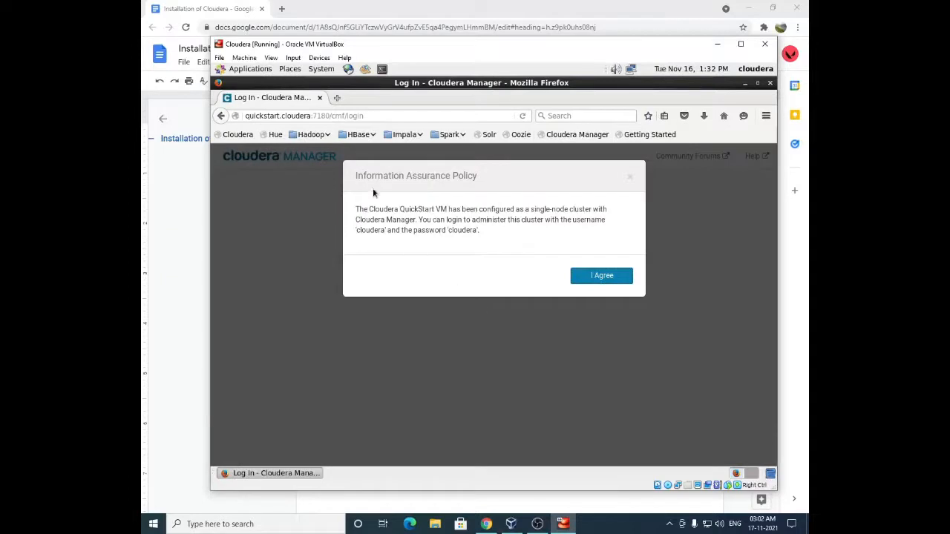
left_click(602, 275)
Step: Log in to Cloudera Manager with the copied username and the account password, enable Remember me, and let Firefox remember the login
right_click(461, 259)
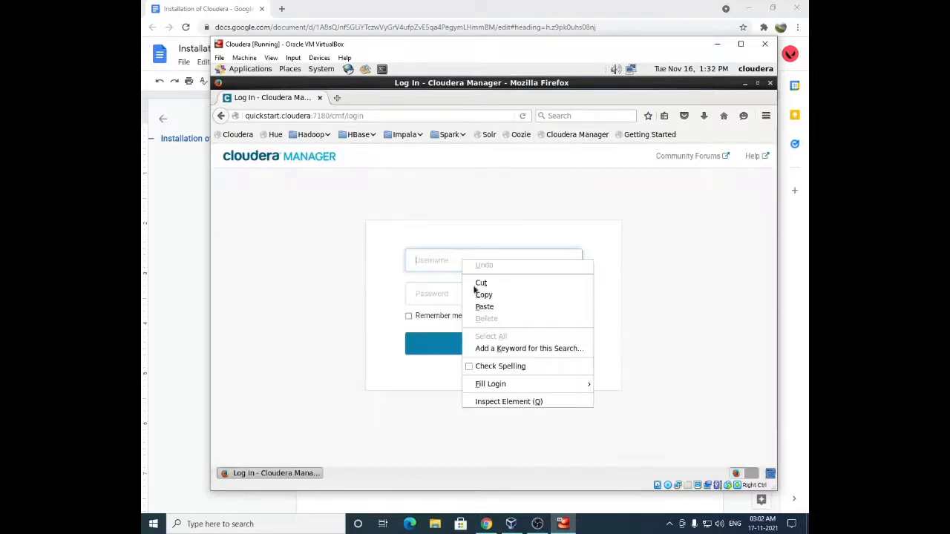
left_click(486, 305)
right_click(465, 295)
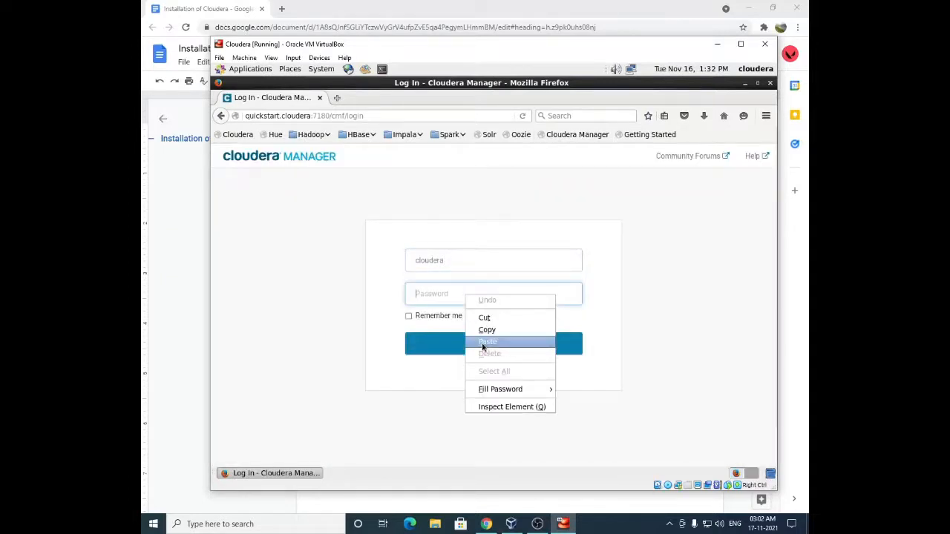
left_click(486, 341)
left_click(408, 316)
left_click(447, 348)
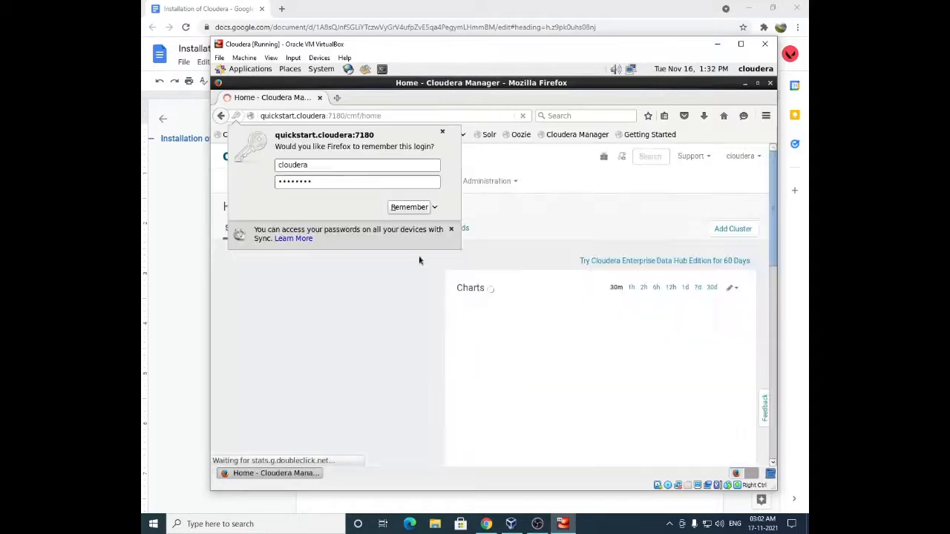
left_click(411, 208)
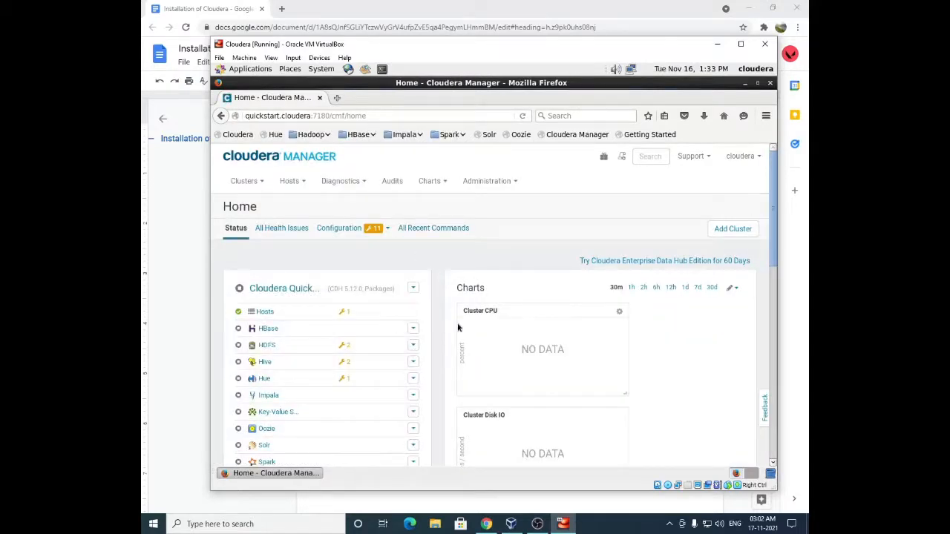
Step: Examine the cluster services, their status indicators and the charts on the Cloudera Manager home page
scroll(445, 324, "down", 2)
scroll(436, 327, "up", 2)
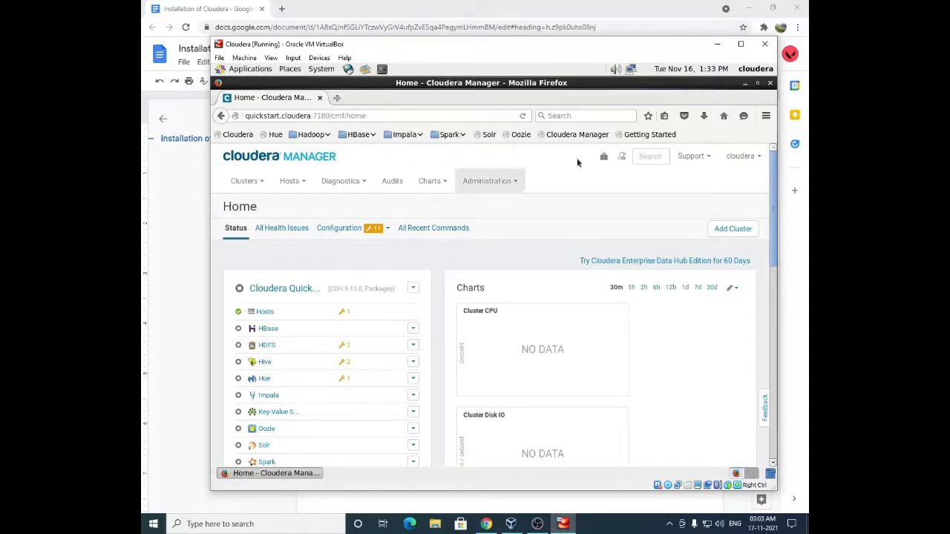
scroll(442, 281, "down", 3)
scroll(436, 279, "down", 3)
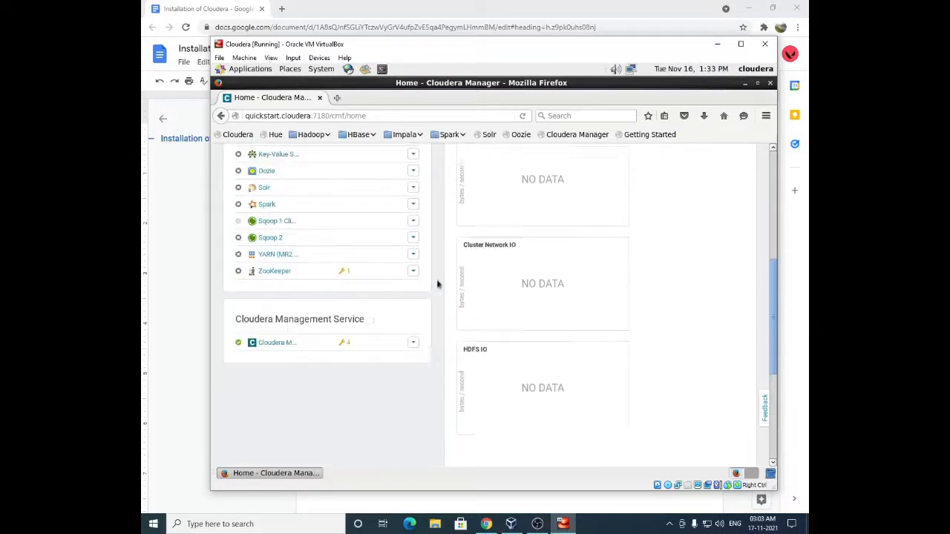
scroll(436, 282, "up", 3)
scroll(437, 279, "up", 3)
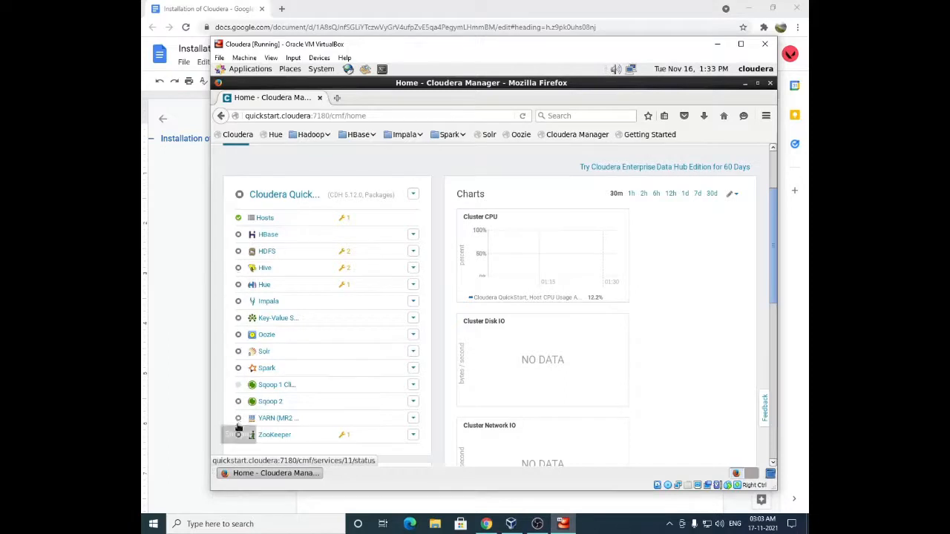
scroll(439, 417, "up", 1)
scroll(438, 417, "up", 3)
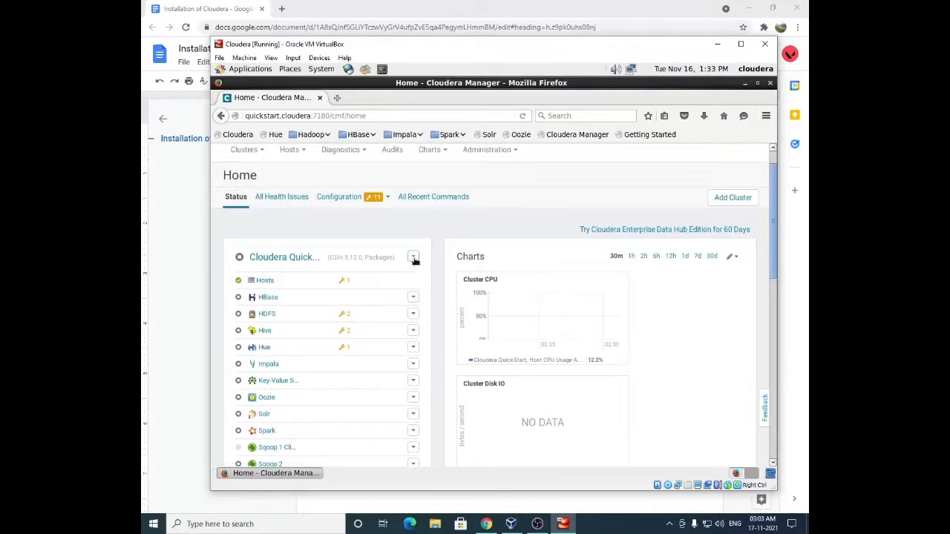
Step: Run the Start command on the Cloudera QuickStart cluster and confirm it
left_click(413, 257)
left_click(343, 304)
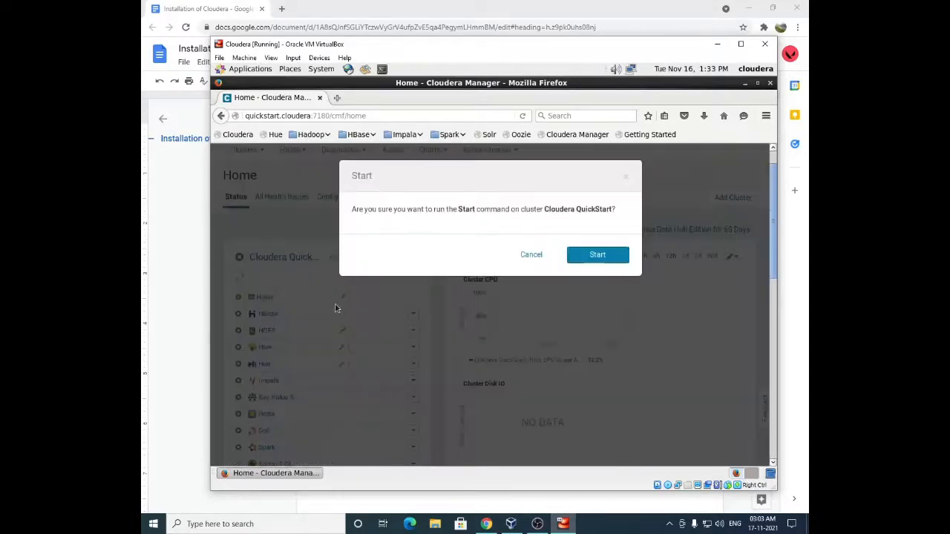
left_click(581, 257)
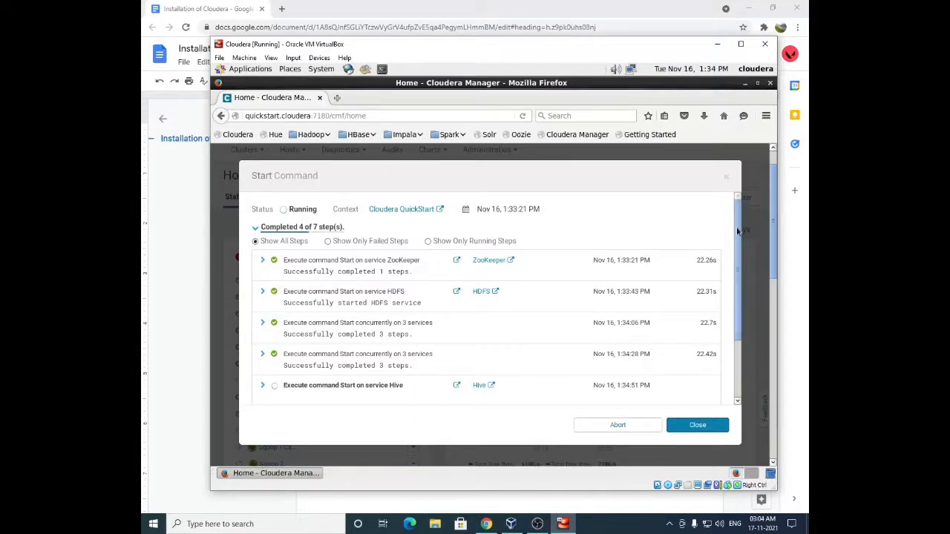
Step: Maximize the VM window, follow the Start command's steps until all services are started, and close the progress dialog
scroll(729, 292, "down", 2)
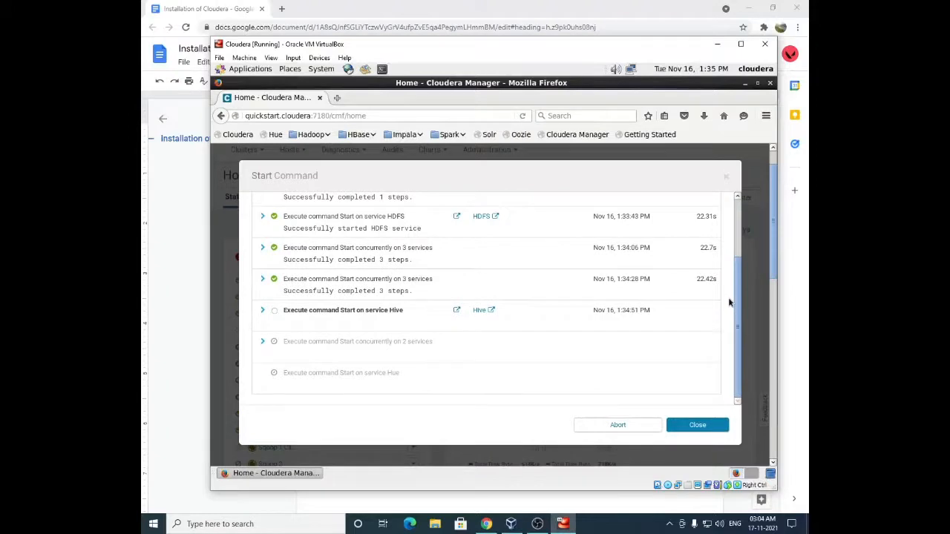
left_click(741, 44)
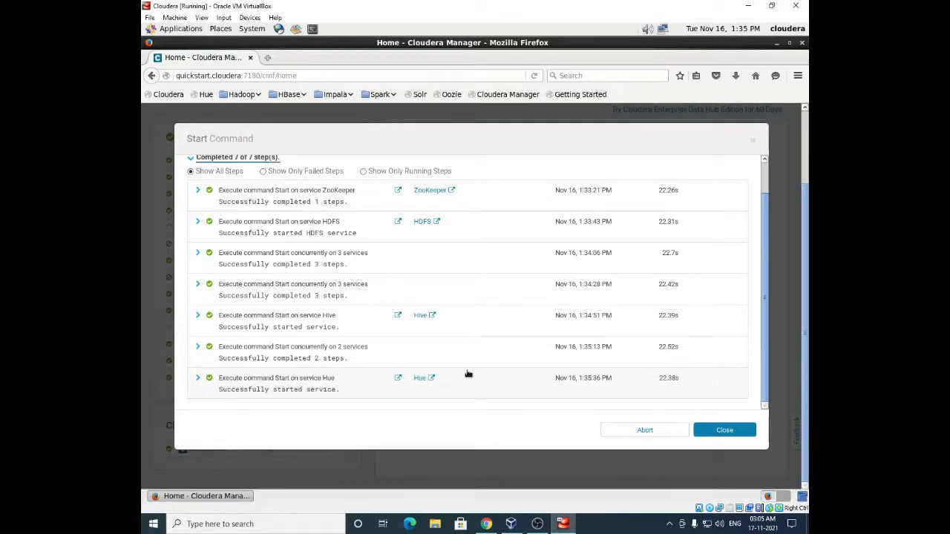
scroll(482, 346, "up", 1)
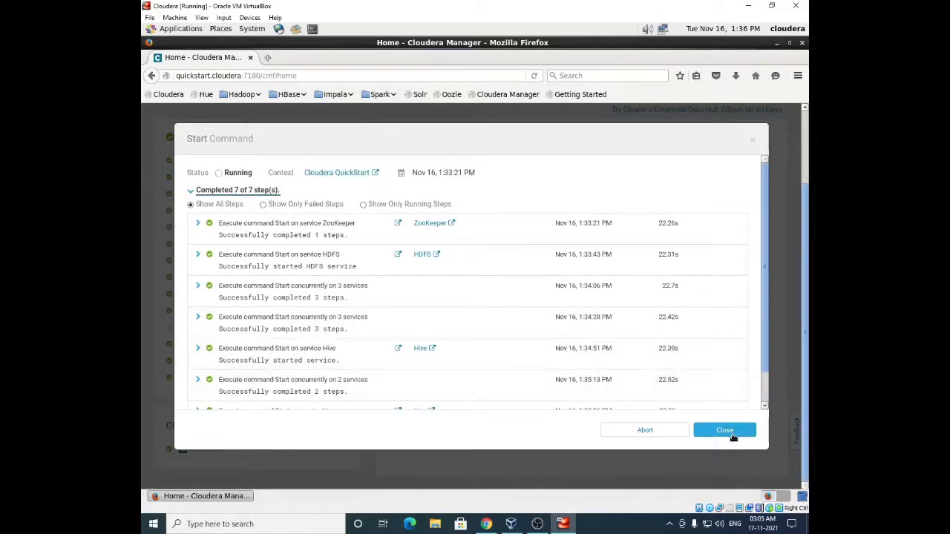
left_click(724, 430)
scroll(371, 373, "up", 3)
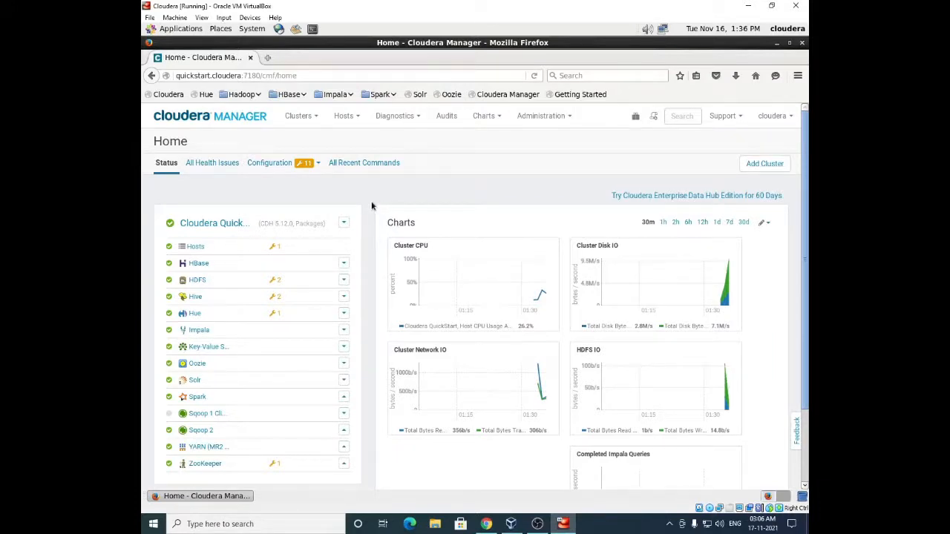
Step: Switch to the Installation of Cloudera document in Chrome and review Step 1 and the Step 2 heading about the Oozie examples
left_click(486, 524)
scroll(456, 285, "up", 1)
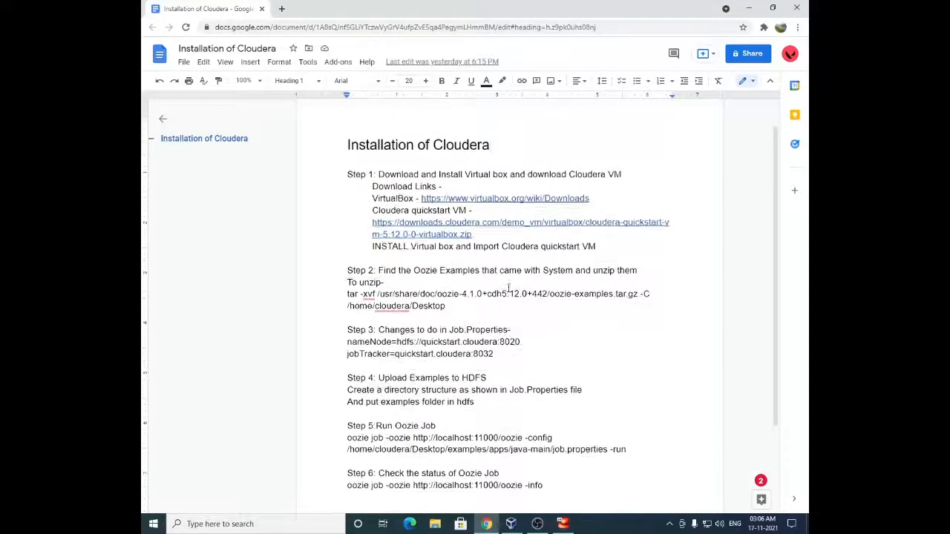
left_click_drag(347, 208, 597, 286)
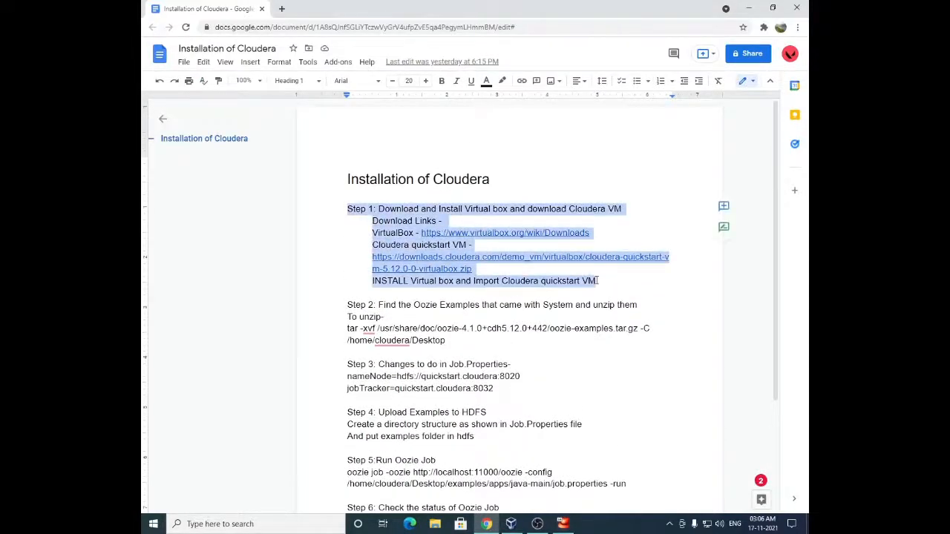
left_click(595, 287)
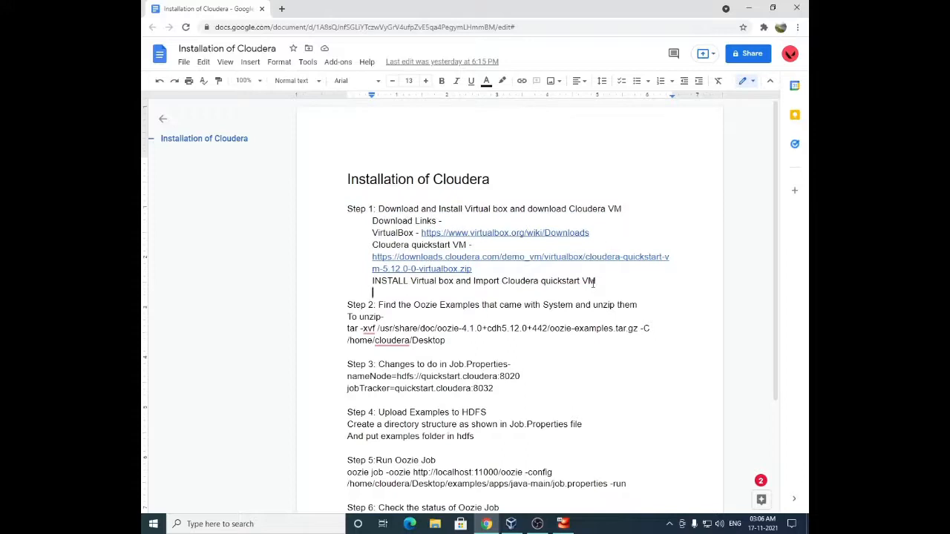
left_click_drag(346, 305, 639, 306)
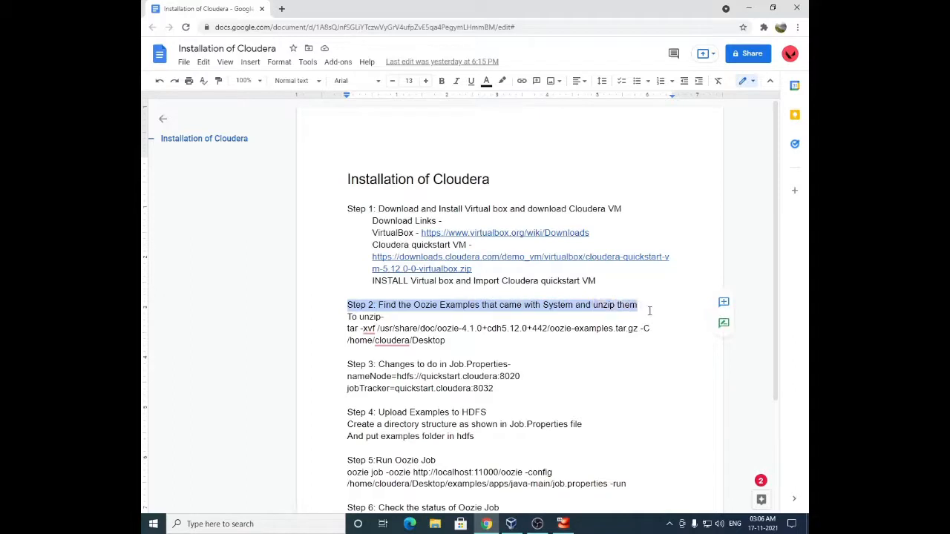
left_click(650, 310)
Step: Return to the Cloudera VM, minimize Firefox, and open the File Browser at File System with its search field displayed
left_click(564, 524)
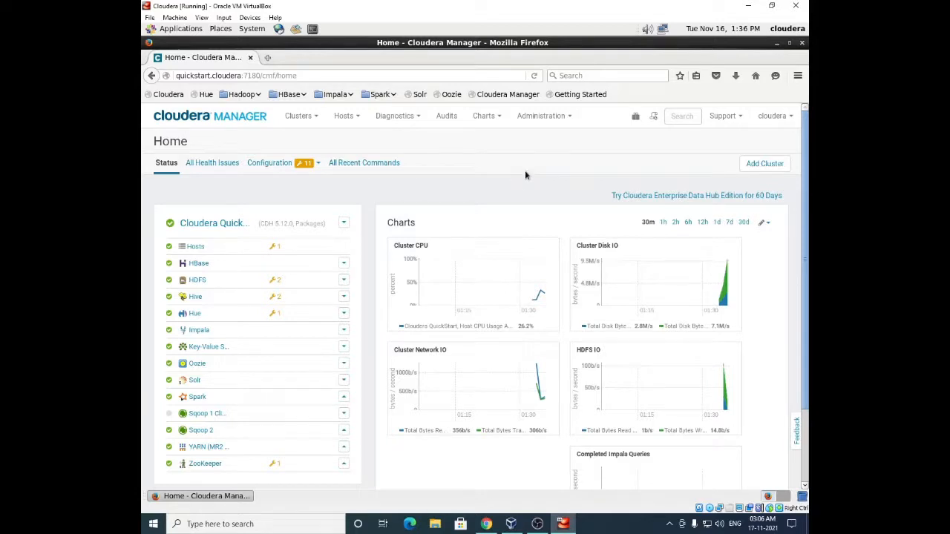
left_click(777, 43)
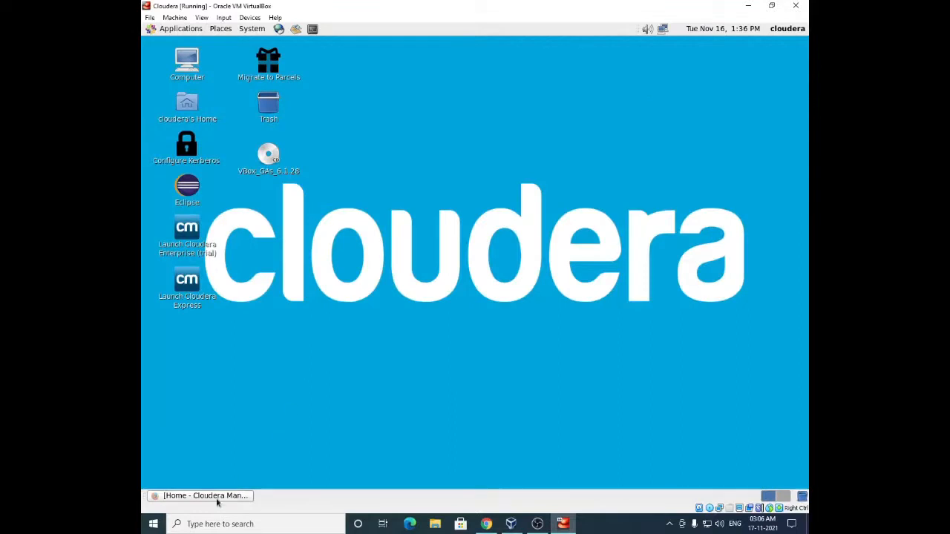
double_click(187, 64)
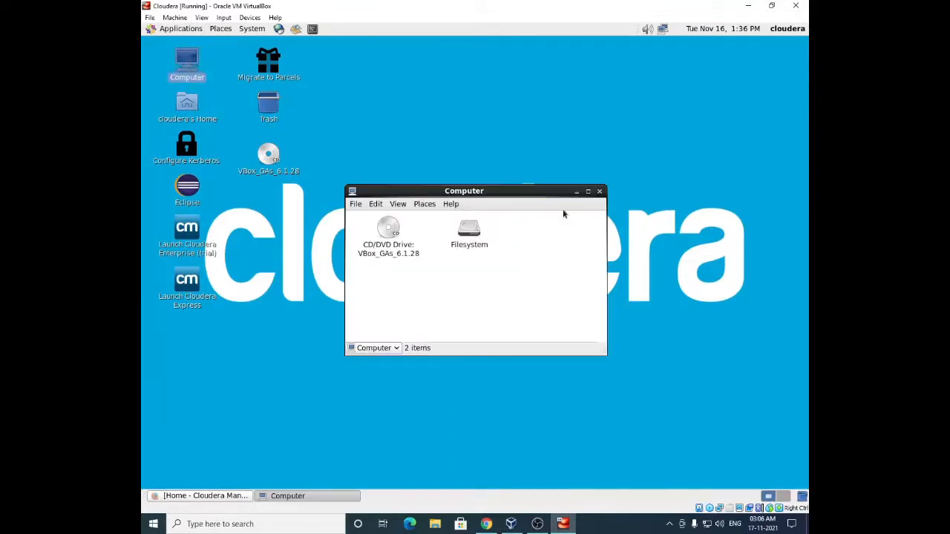
left_click(600, 191)
left_click(181, 29)
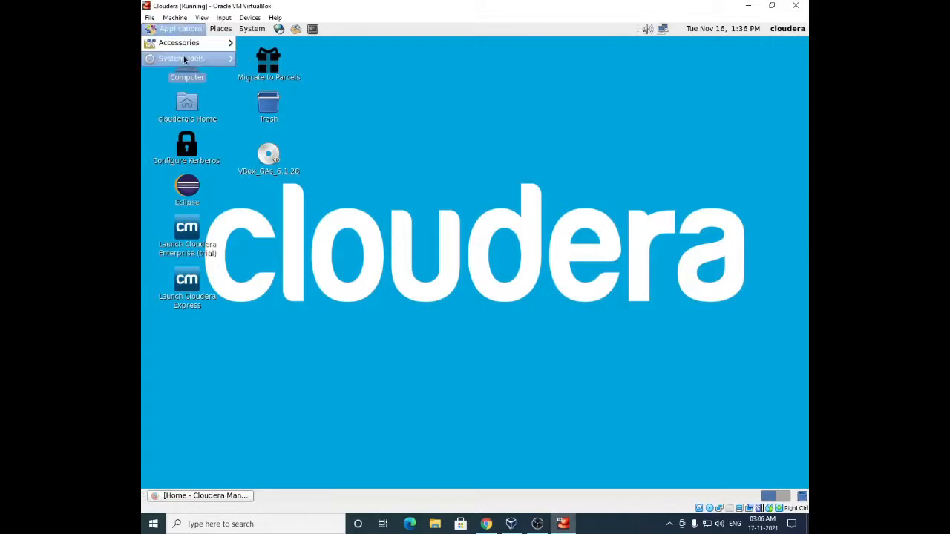
mouse_move(184, 58)
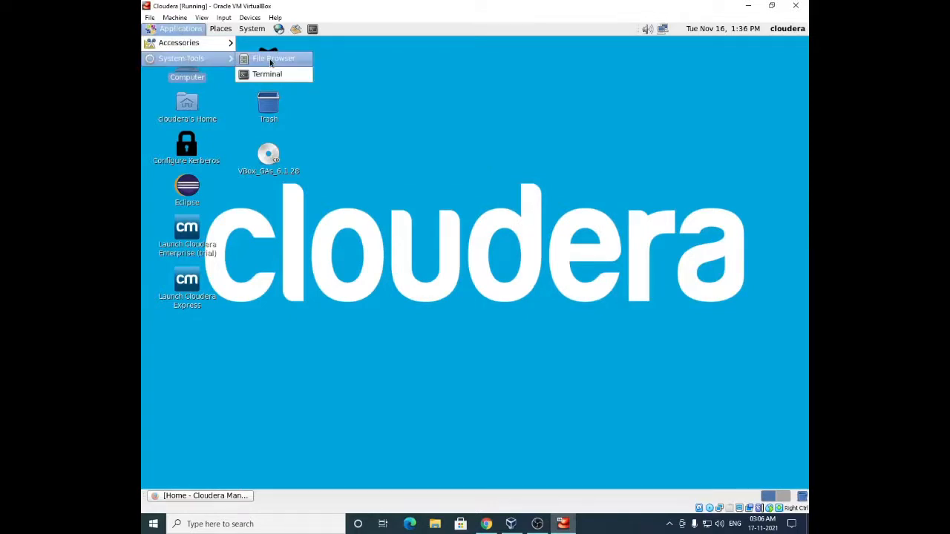
left_click(271, 59)
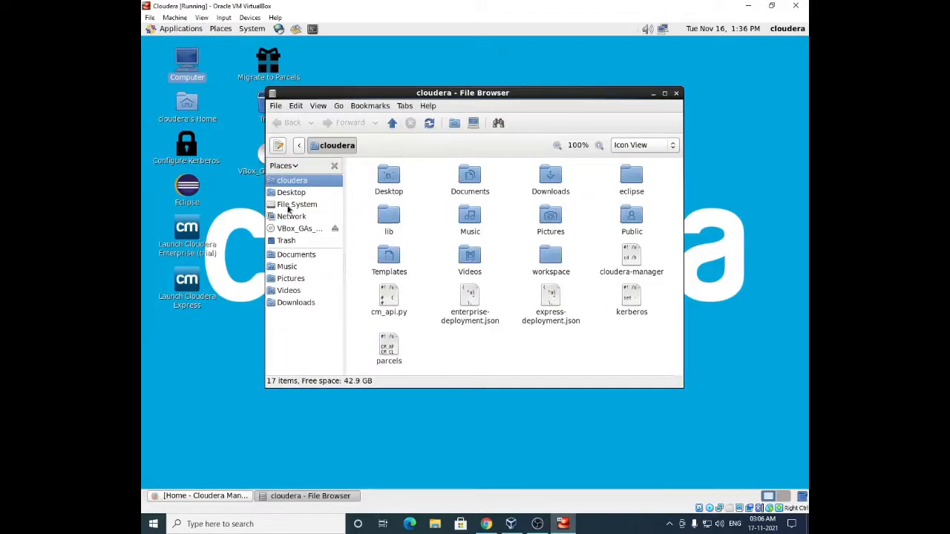
left_click(290, 205)
left_click(498, 122)
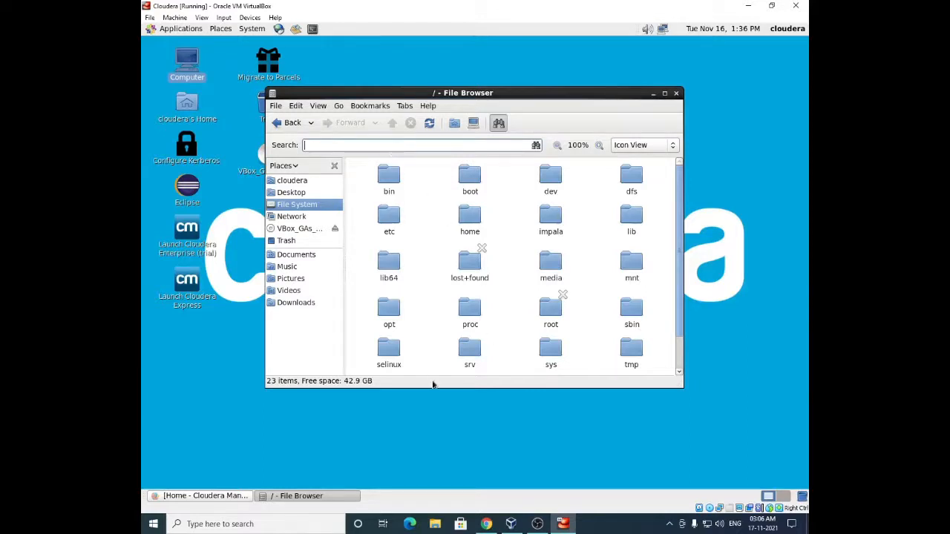
Step: Copy the name oozie-examples.tar.gz from Step 2 of the Chrome document and search for it in the VM's File System
left_click(486, 524)
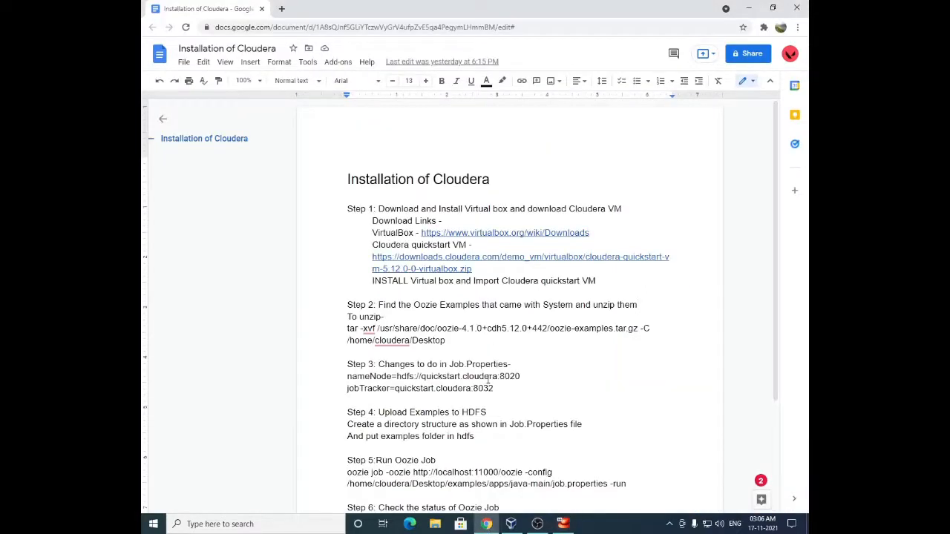
left_click_drag(549, 328, 633, 328)
key("ctrl+c")
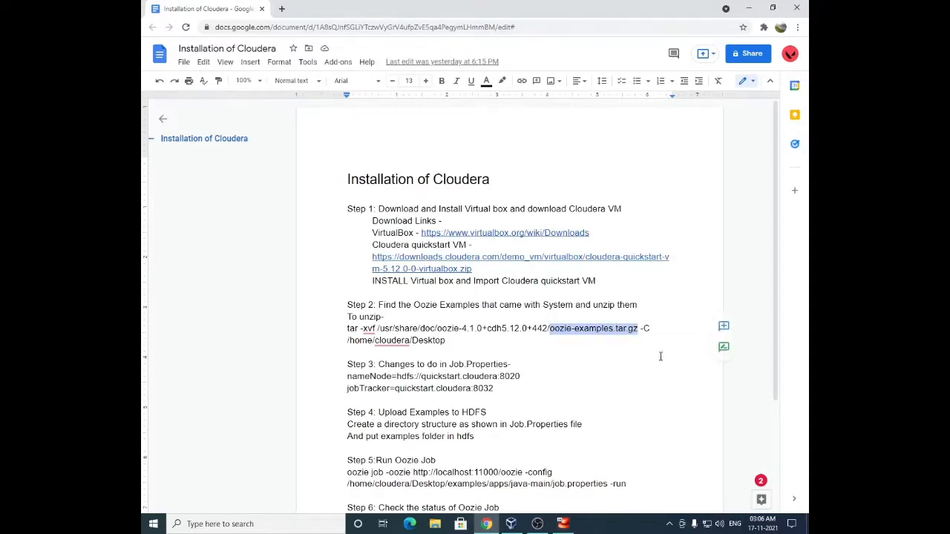
left_click(563, 524)
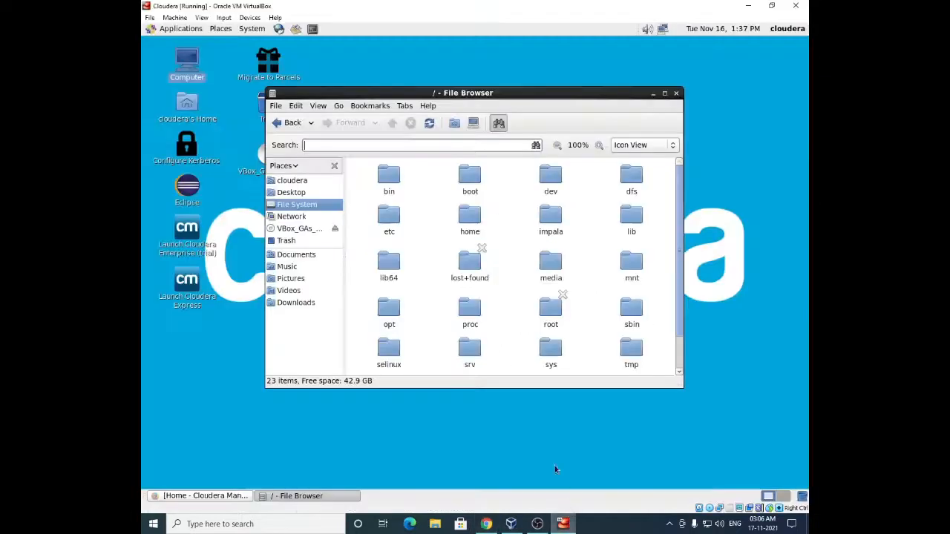
right_click(417, 147)
left_click(437, 175)
left_click(536, 145)
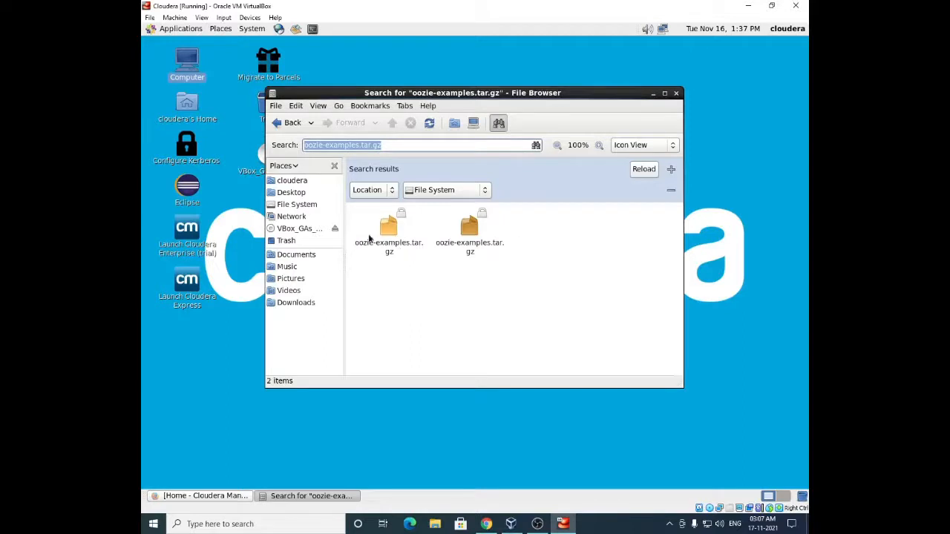
Step: Check the location path in the properties of the first oozie-examples.tar.gz search result, then close the properties
right_click(387, 232)
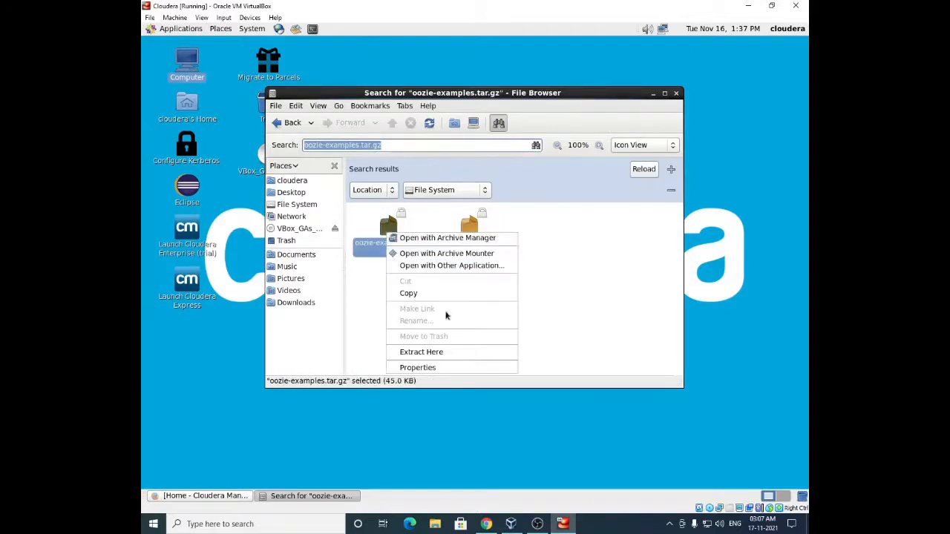
left_click(435, 368)
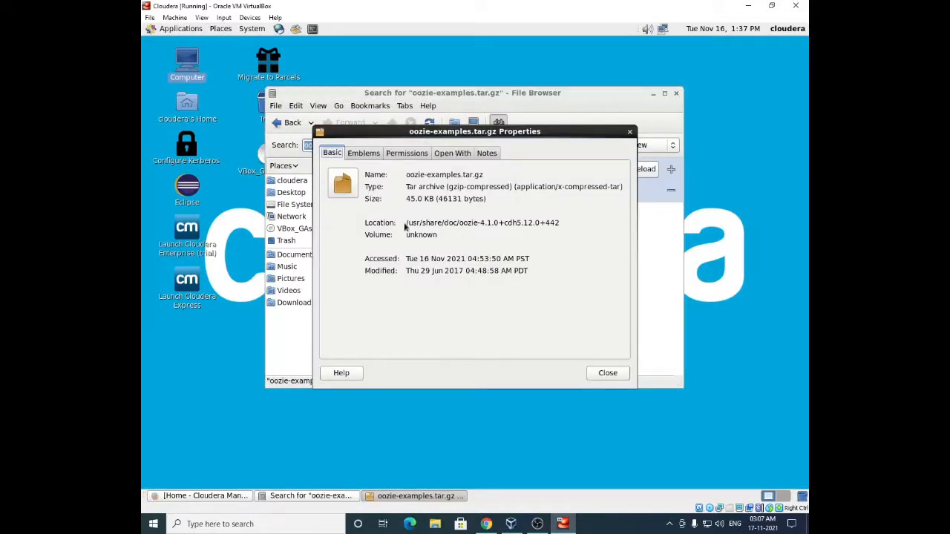
left_click_drag(407, 222, 559, 223)
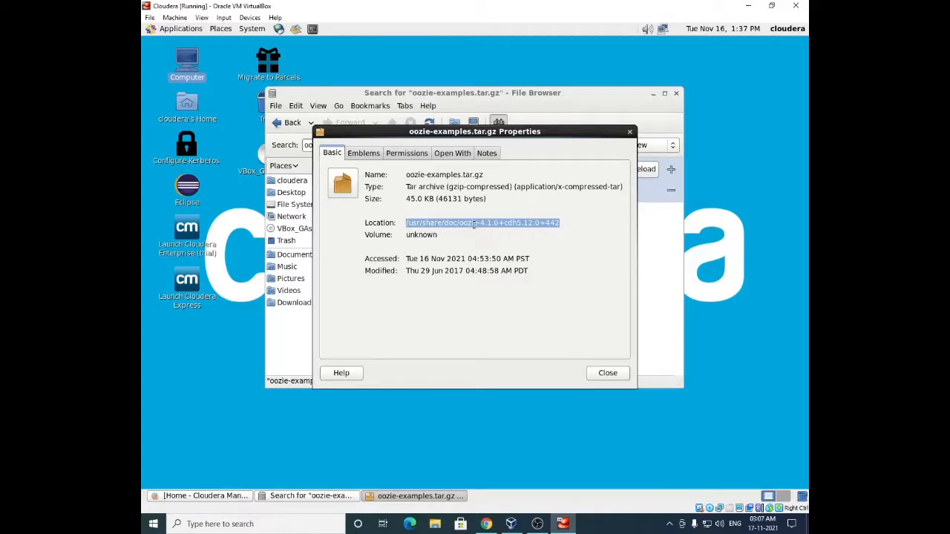
left_click(608, 372)
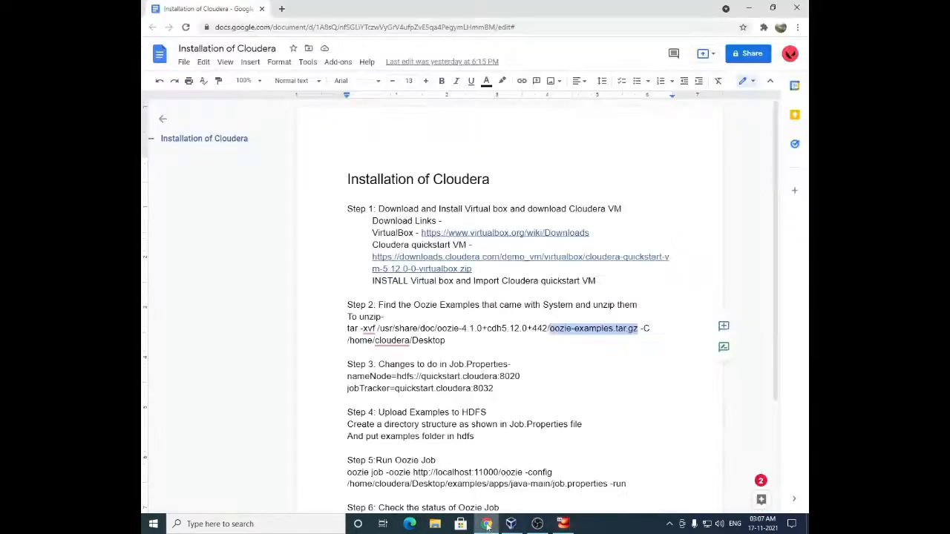
Step: Copy the full tar -xvf unzip command from Step 2 of the Chrome document and return to the Cloudera VM
left_click(487, 524)
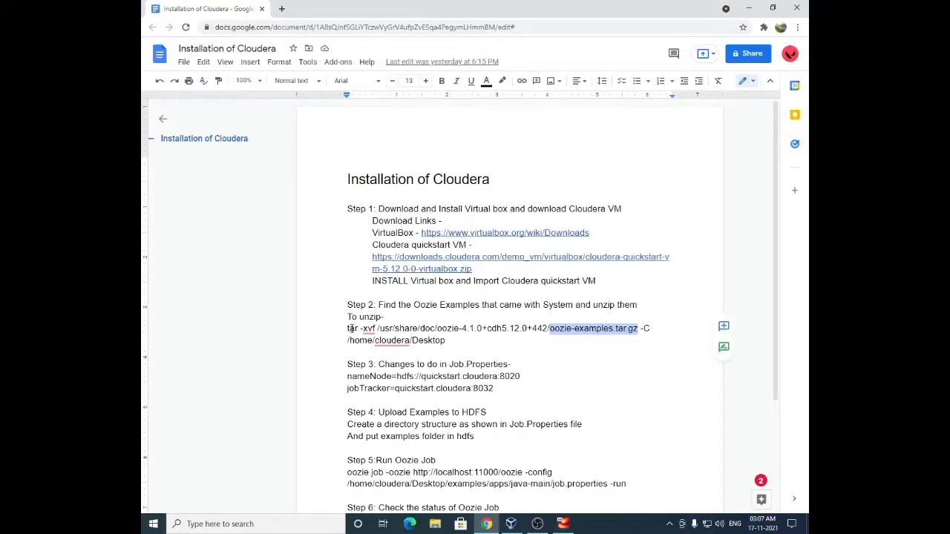
left_click_drag(347, 329, 445, 342)
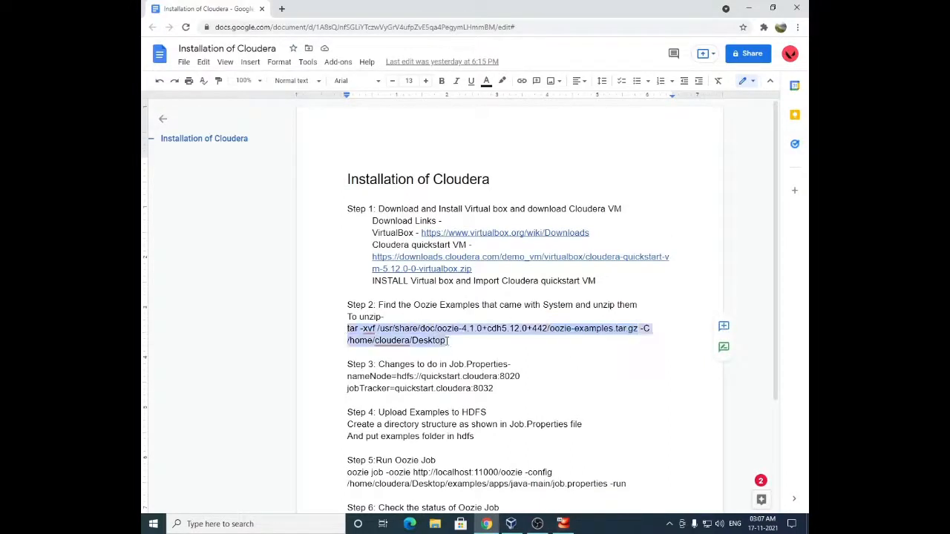
right_click(437, 341)
left_click(463, 231)
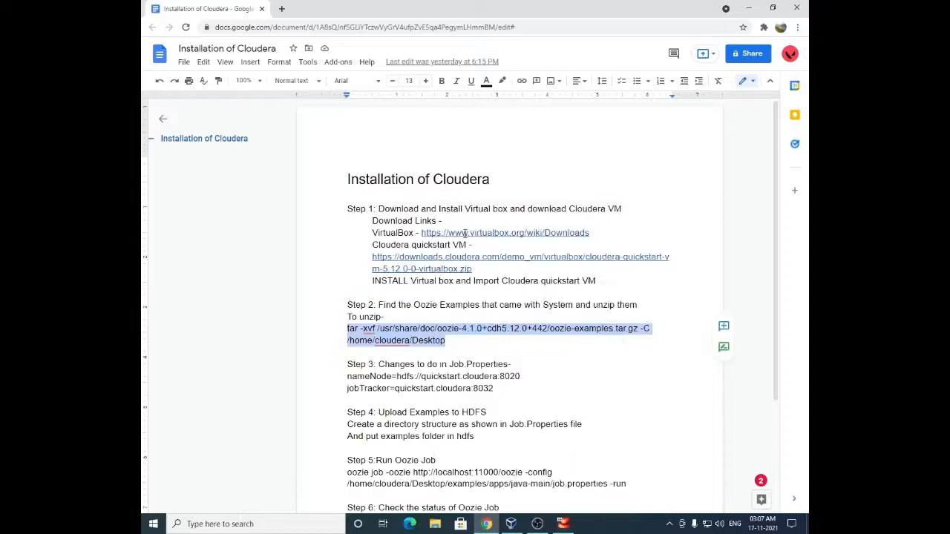
left_click(564, 524)
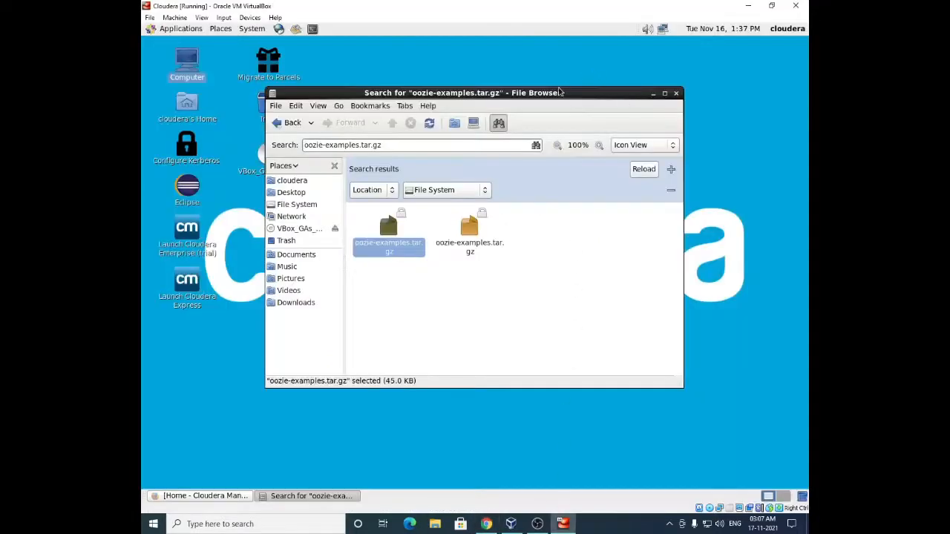
Step: Open a terminal in the VM and run the copied tar command to extract oozie-examples.tar.gz to /home/cloudera/Desktop
left_click_drag(562, 92, 608, 93)
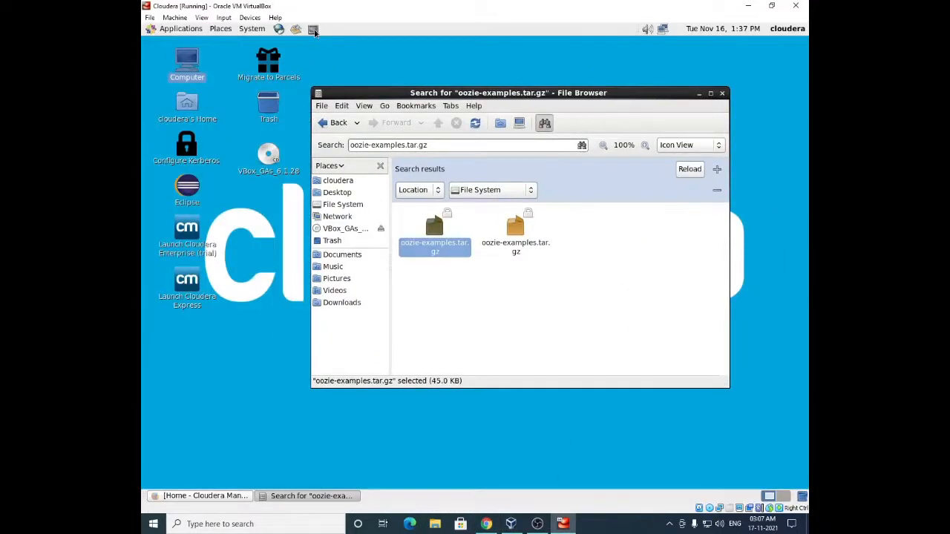
left_click(313, 29)
right_click(308, 132)
left_click(334, 136)
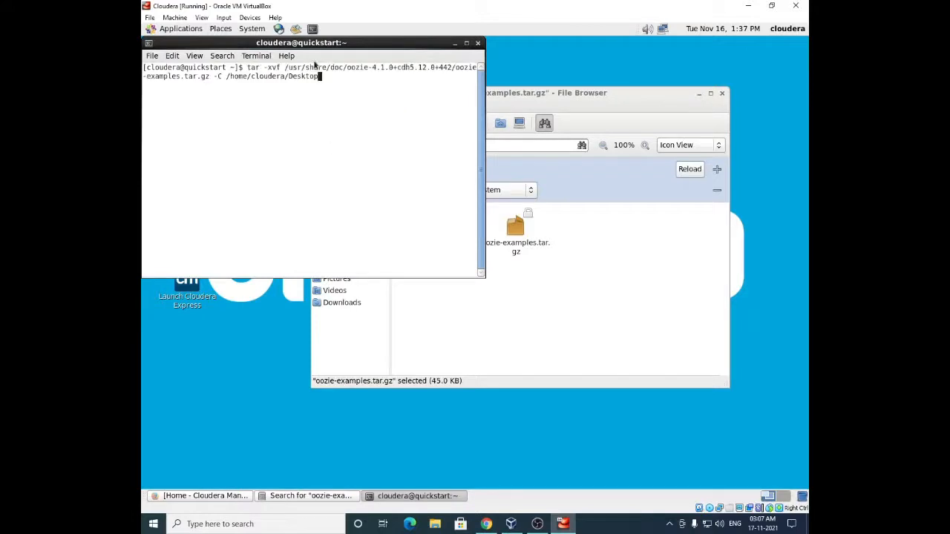
left_click_drag(315, 42, 445, 87)
key("Return")
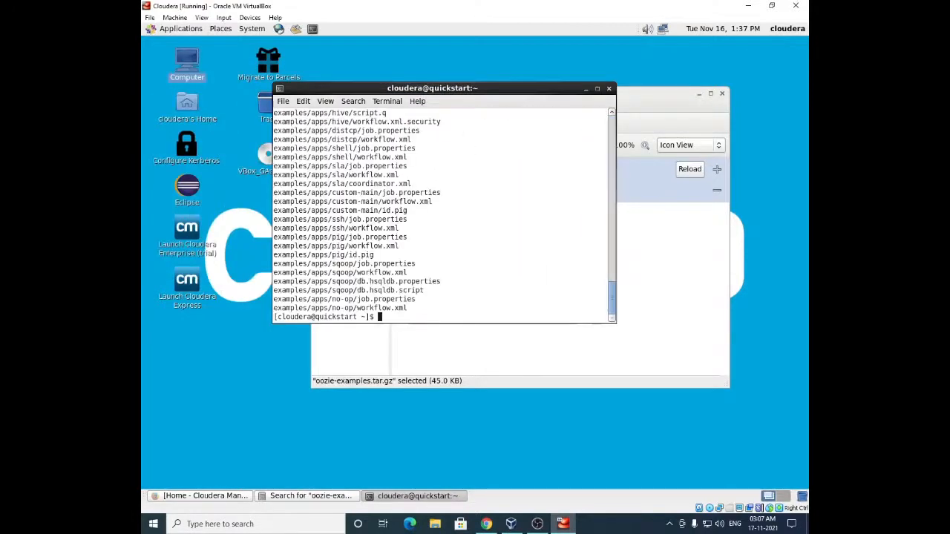
Step: Select the extracted examples folder on the desktop and close the terminal and the file search window
left_click(185, 334)
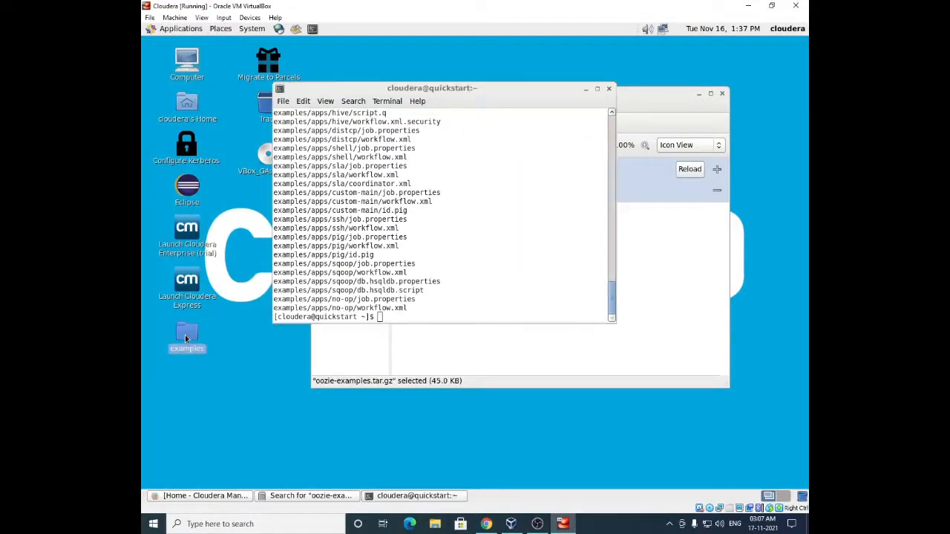
left_click(608, 88)
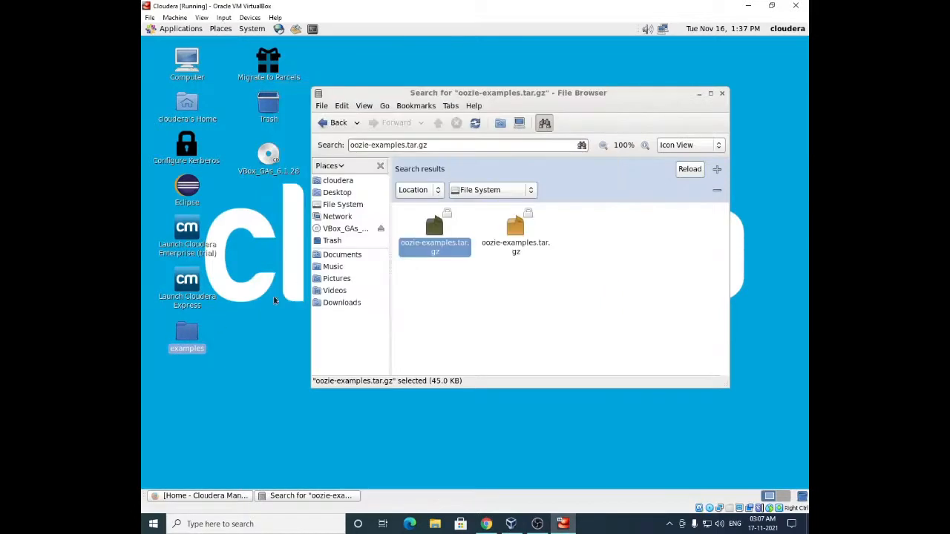
left_click(721, 93)
Step: Open the examples folder on the desktop, go into apps, and open the java-main folder
double_click(187, 334)
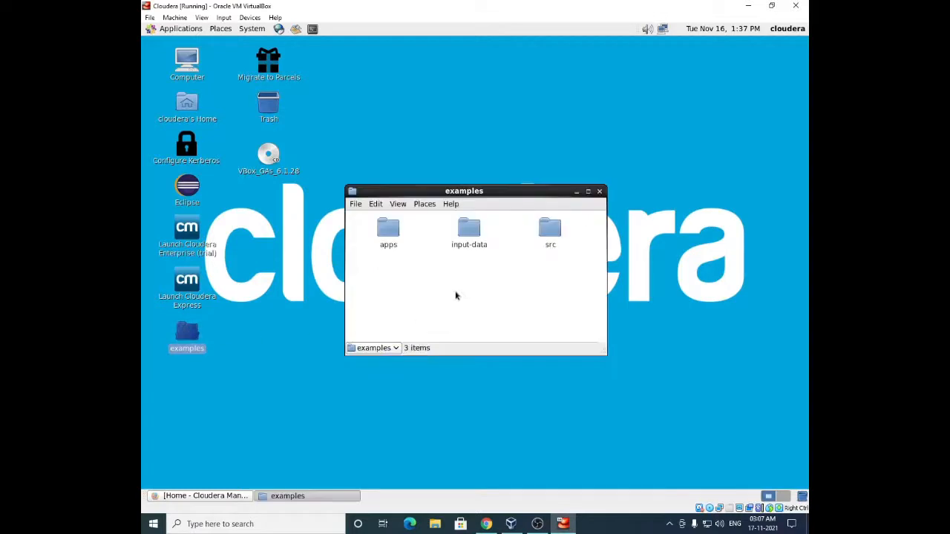
double_click(389, 235)
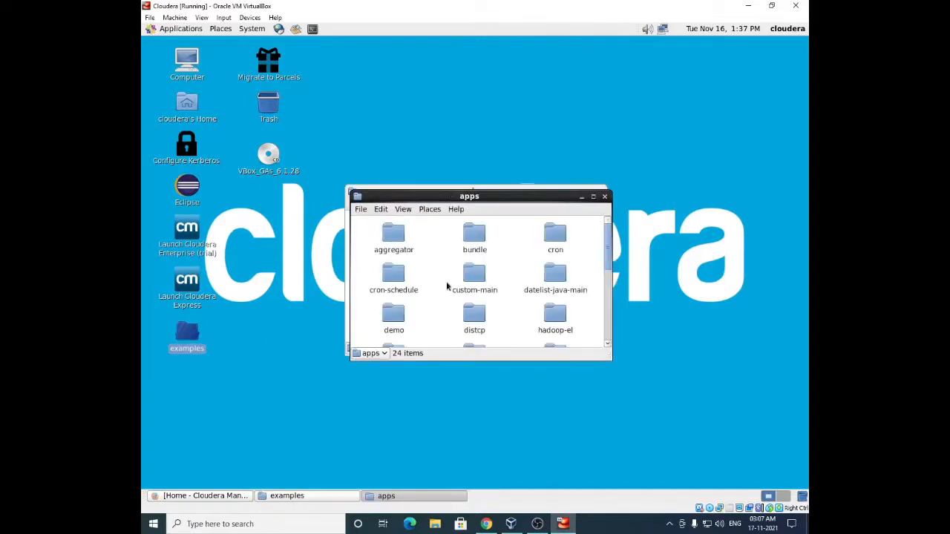
scroll(467, 307, "down", 4)
scroll(467, 314, "down", 1)
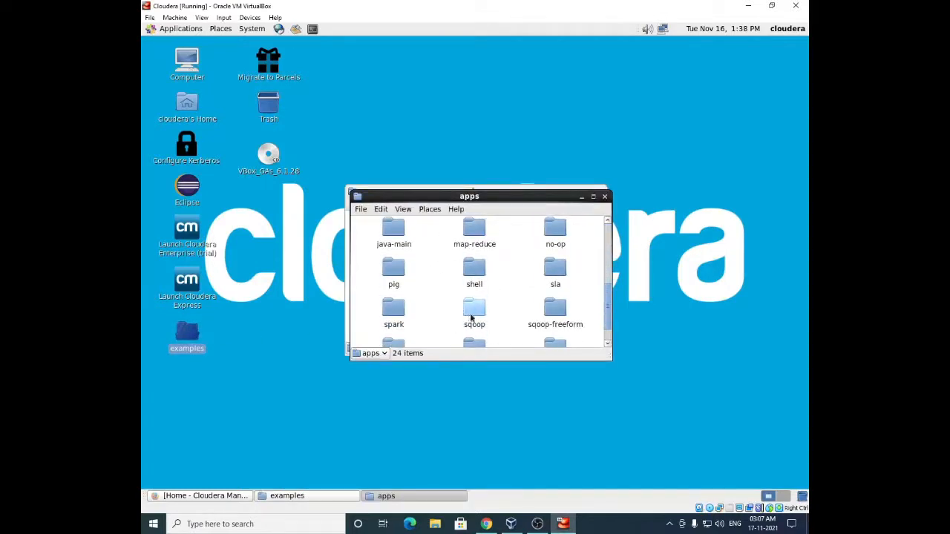
scroll(475, 317, "up", 2)
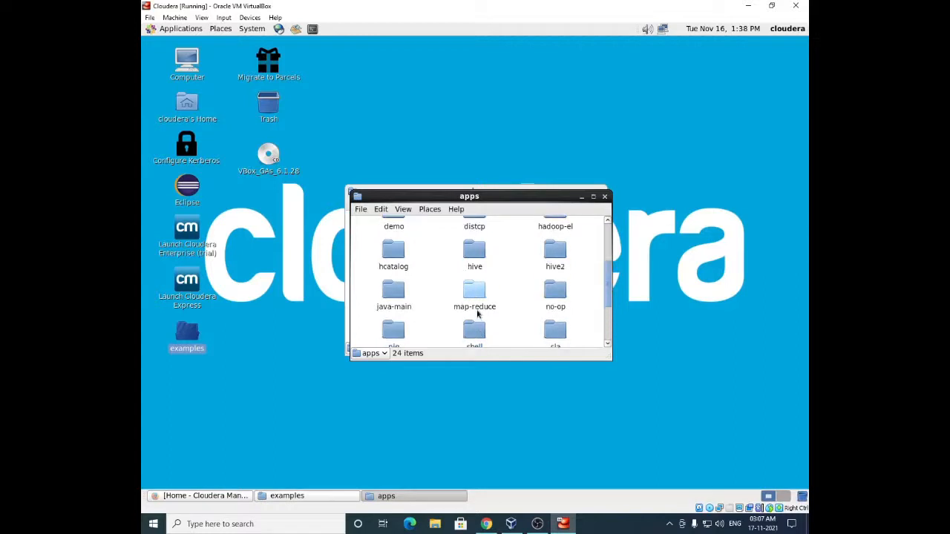
scroll(478, 314, "up", 1)
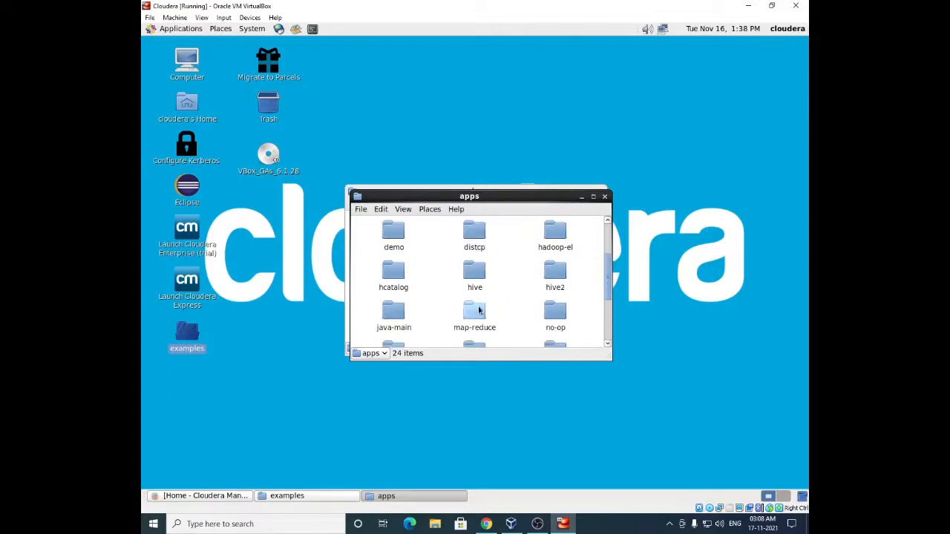
double_click(402, 318)
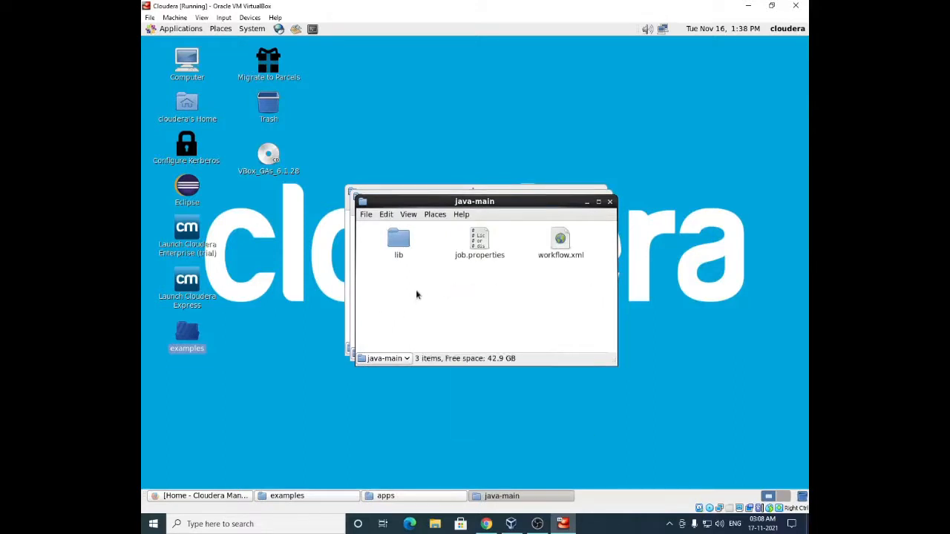
Step: Switch to the Chrome document and review the Step 2 unzip command and the Step 3 changes to Job.Properties
left_click(486, 524)
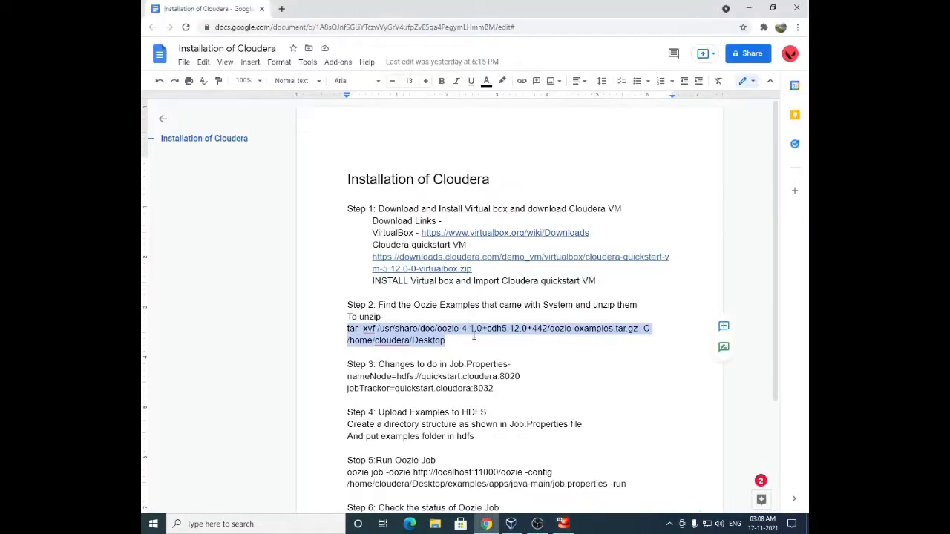
left_click(458, 349)
left_click_drag(445, 341, 338, 319)
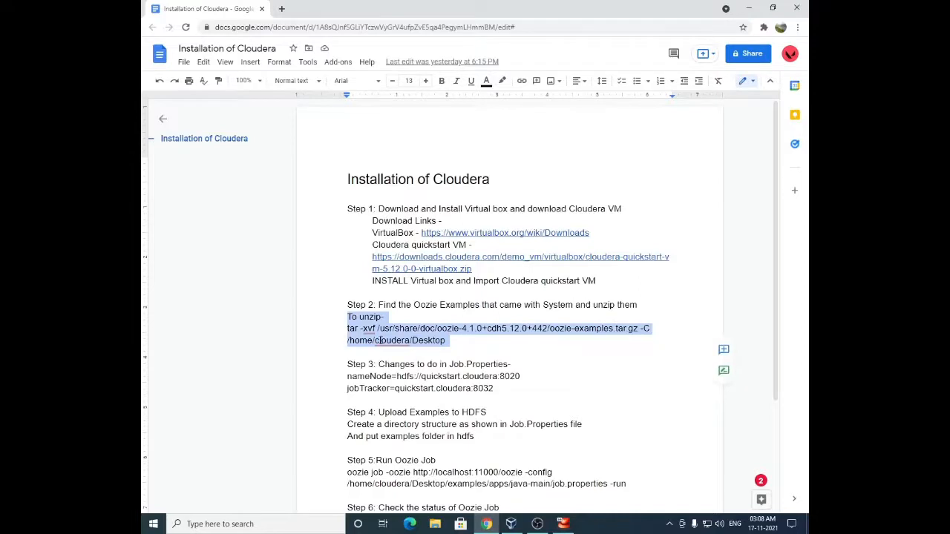
scroll(442, 359, "down", 1)
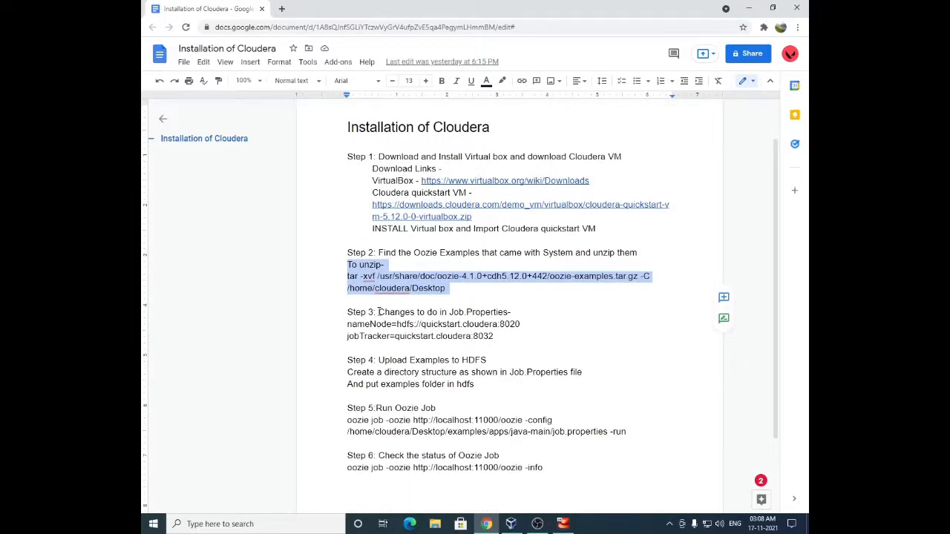
left_click_drag(378, 312, 517, 312)
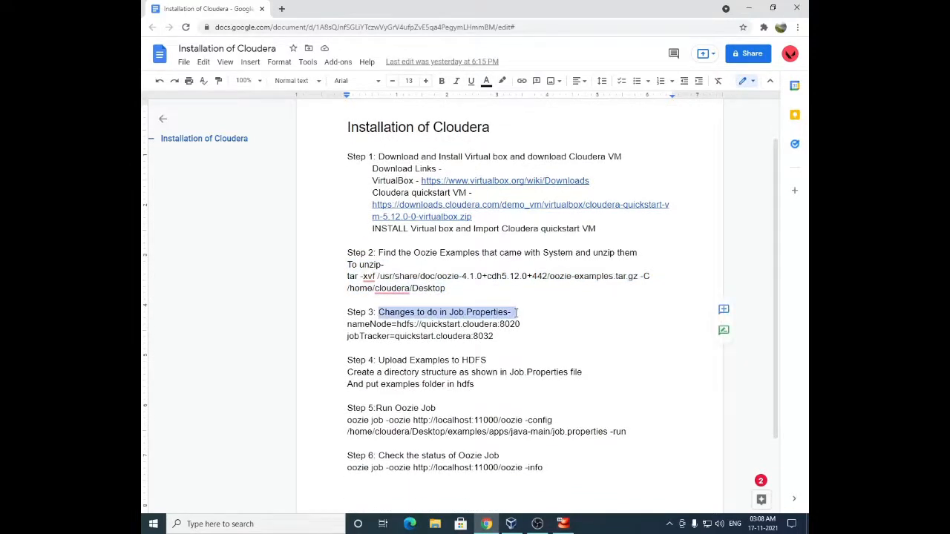
left_click(507, 339)
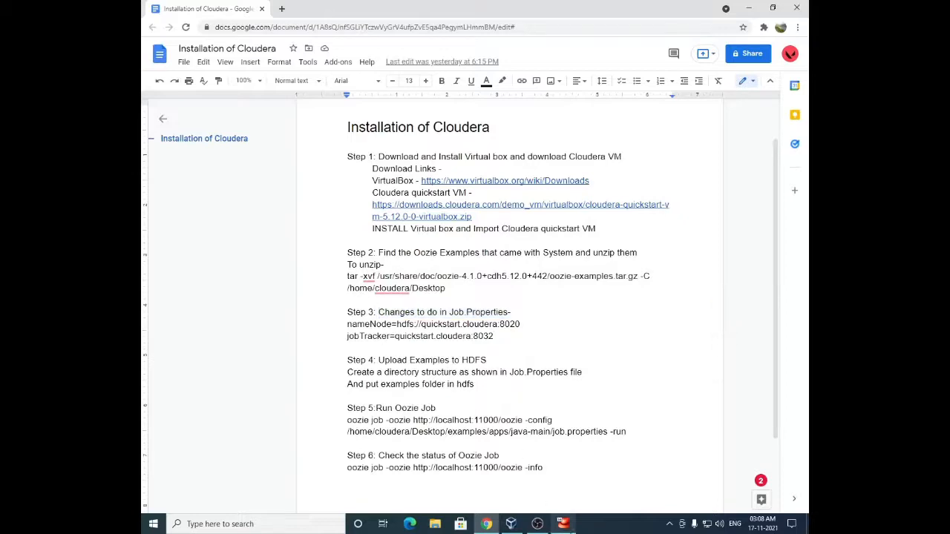
Step: Return to the VM, open job.properties from the java-main folder in gedit, and locate its nameNode entry
left_click(561, 524)
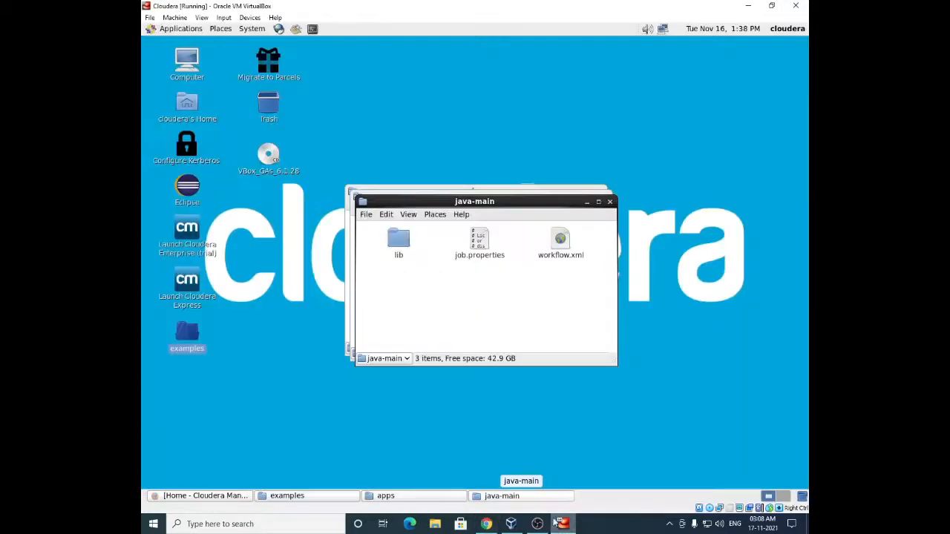
double_click(479, 241)
scroll(351, 261, "down", 1)
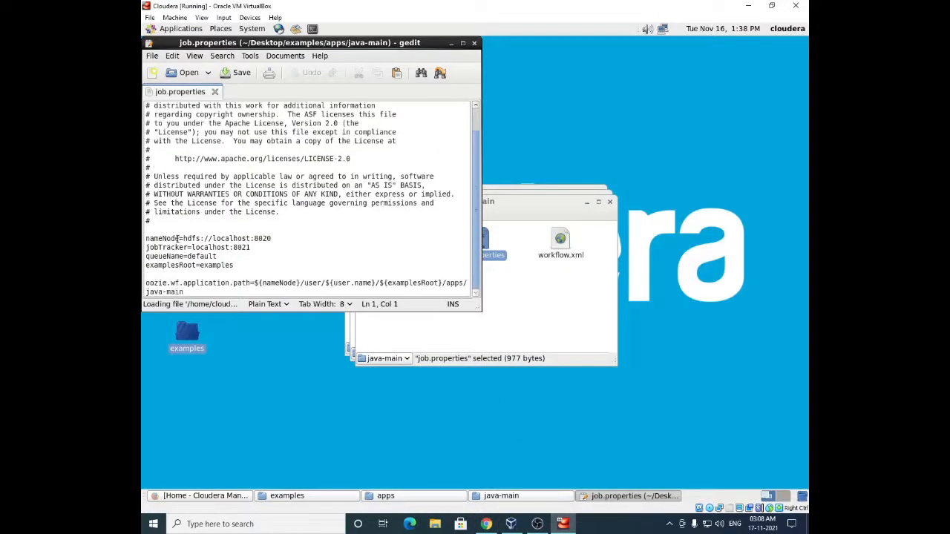
left_click(162, 239)
double_click(163, 239)
left_click_drag(303, 42, 451, 109)
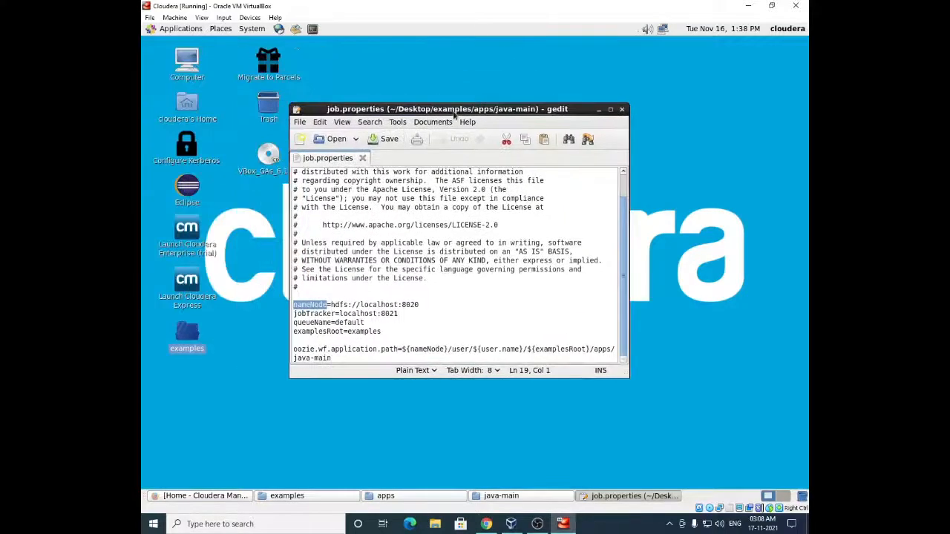
Step: Switch to Cloudera Manager in Firefox and open the configuration page of the HDFS service
left_click(199, 496)
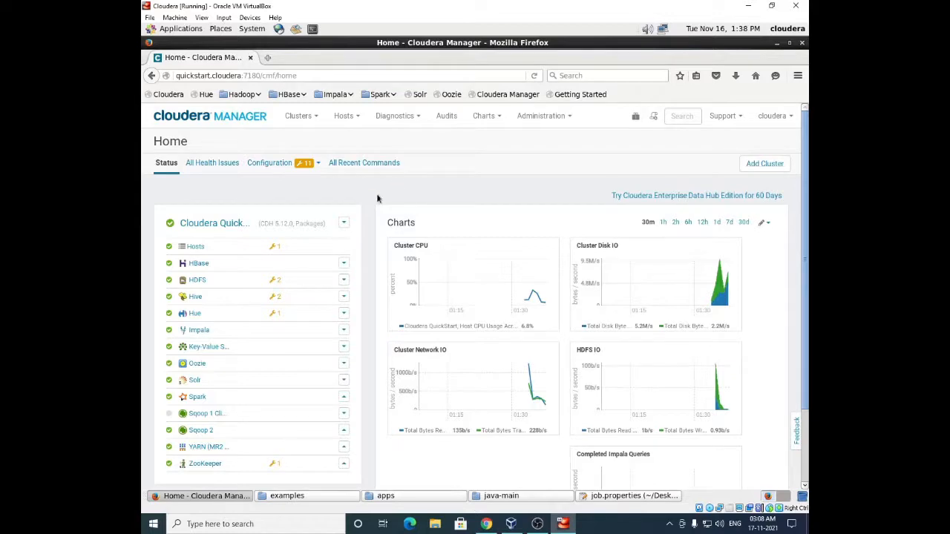
left_click(197, 281)
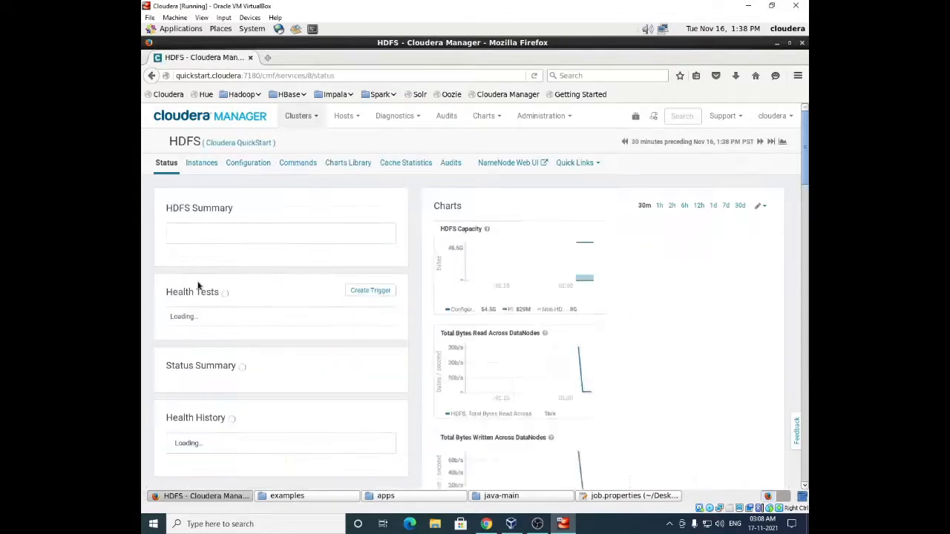
scroll(141, 297, "down", 5)
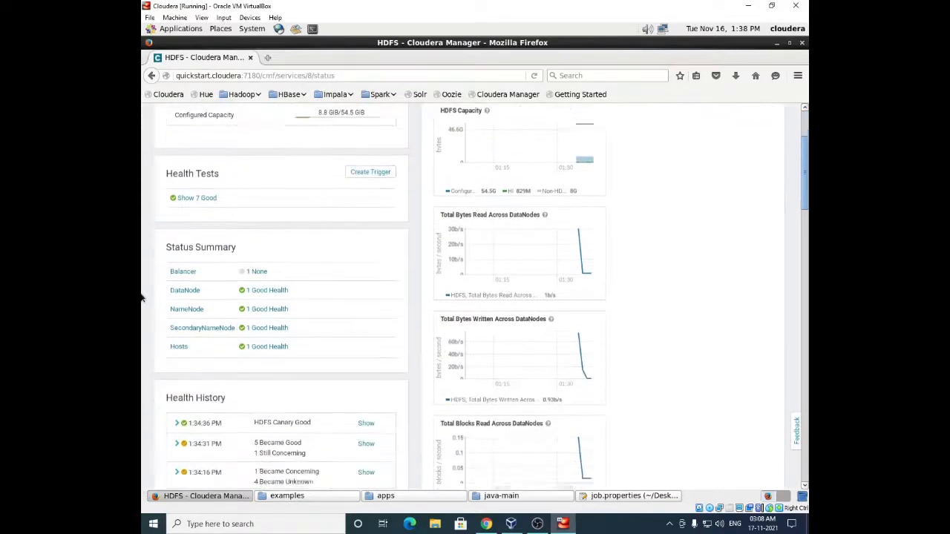
scroll(141, 297, "up", 5)
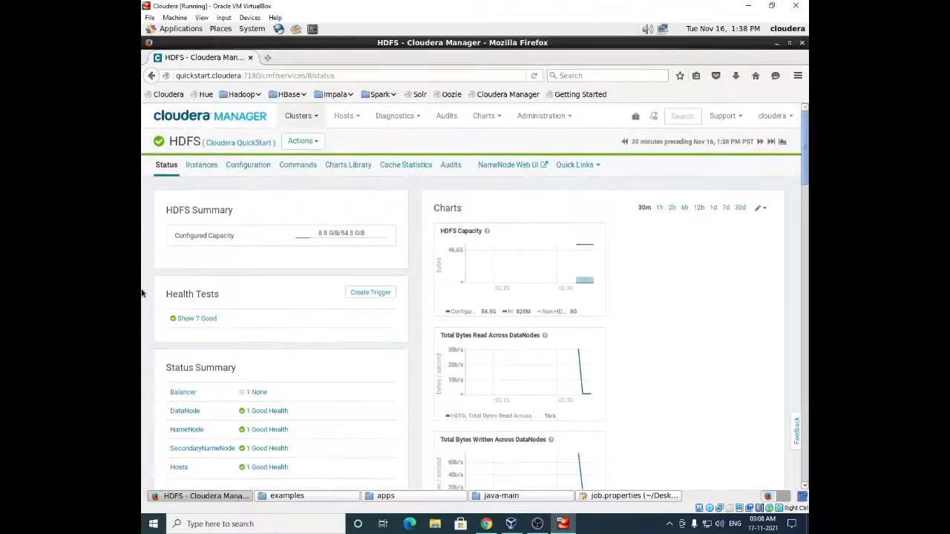
left_click(248, 166)
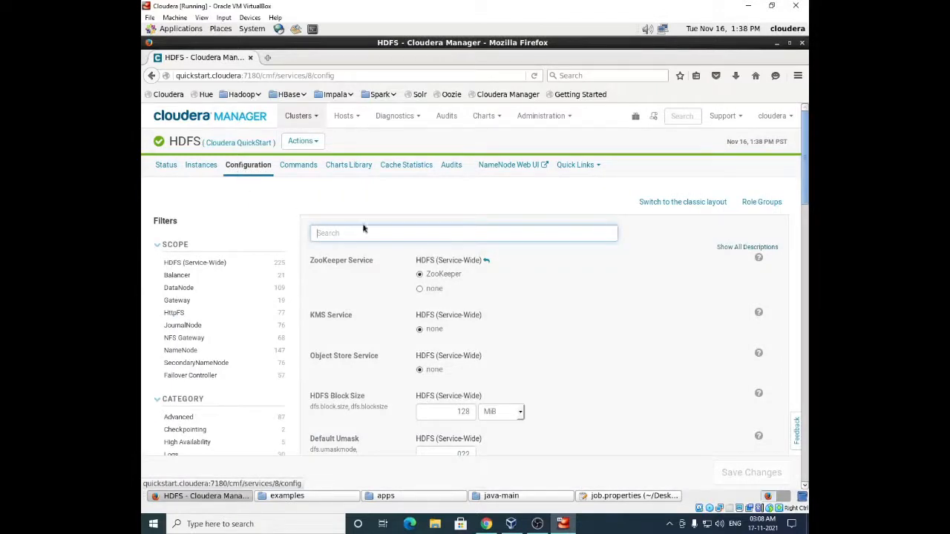
Step: Search the HDFS configuration for namenode, look through the matching settings, and clear the search
type("name")
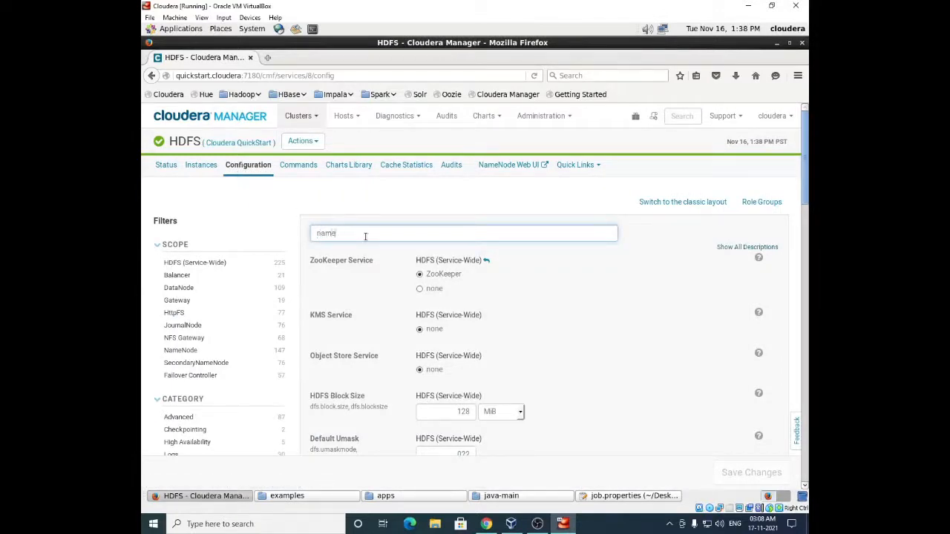
type("node")
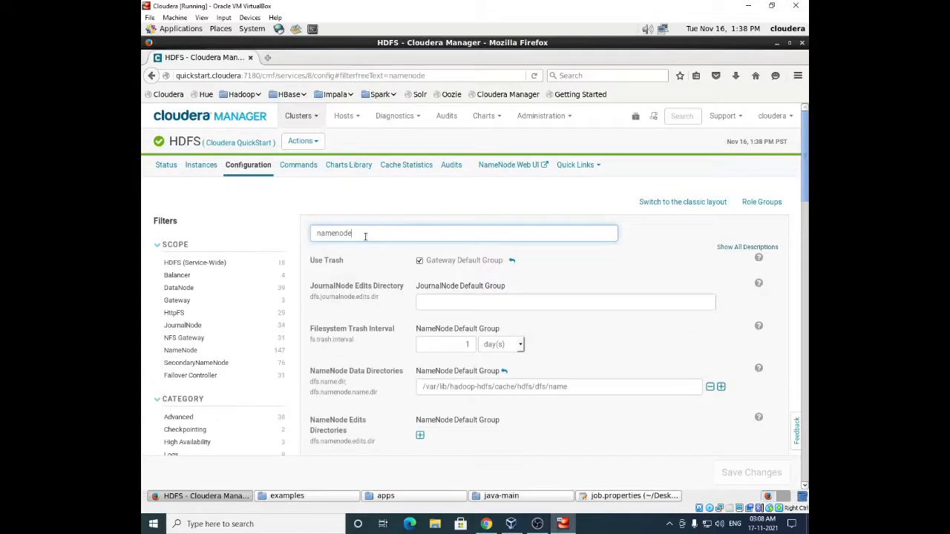
scroll(444, 341, "down", 10)
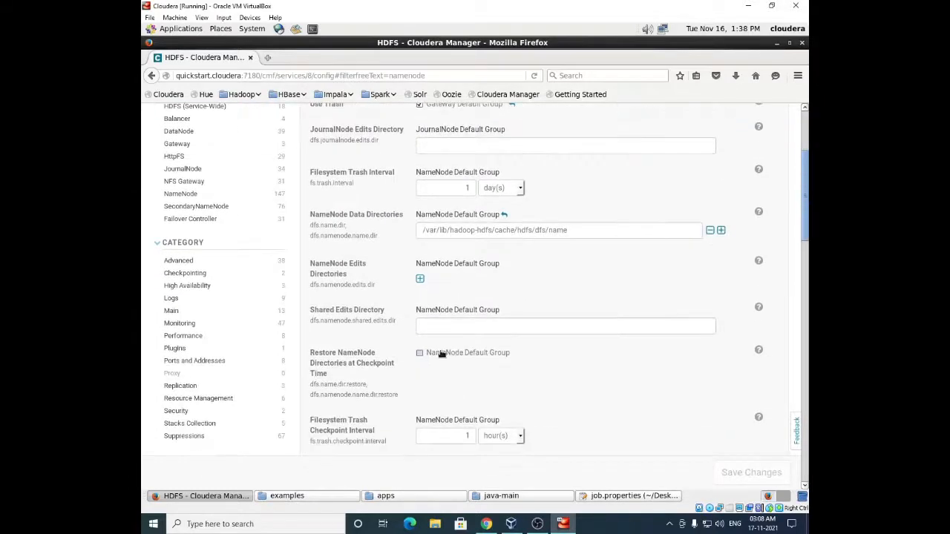
scroll(456, 354, "down", 10)
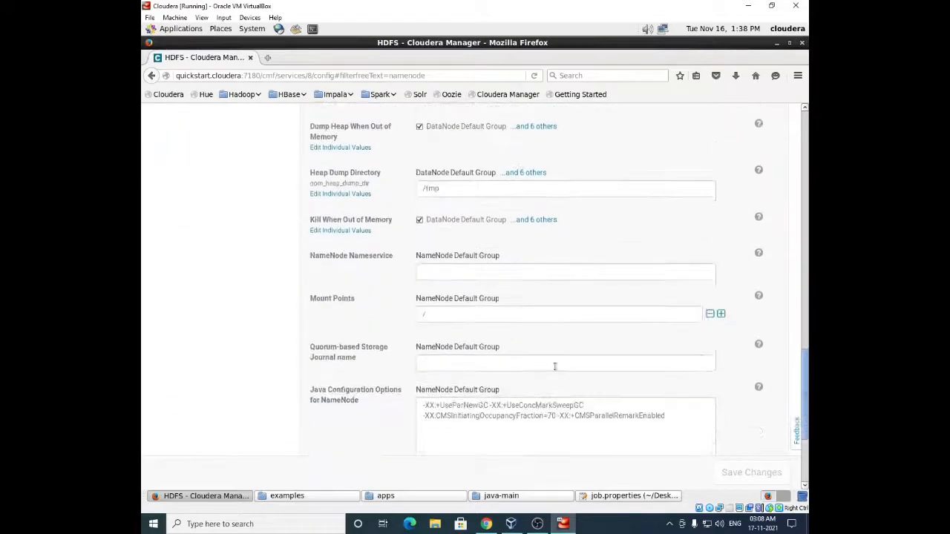
left_click_drag(802, 413, 802, 137)
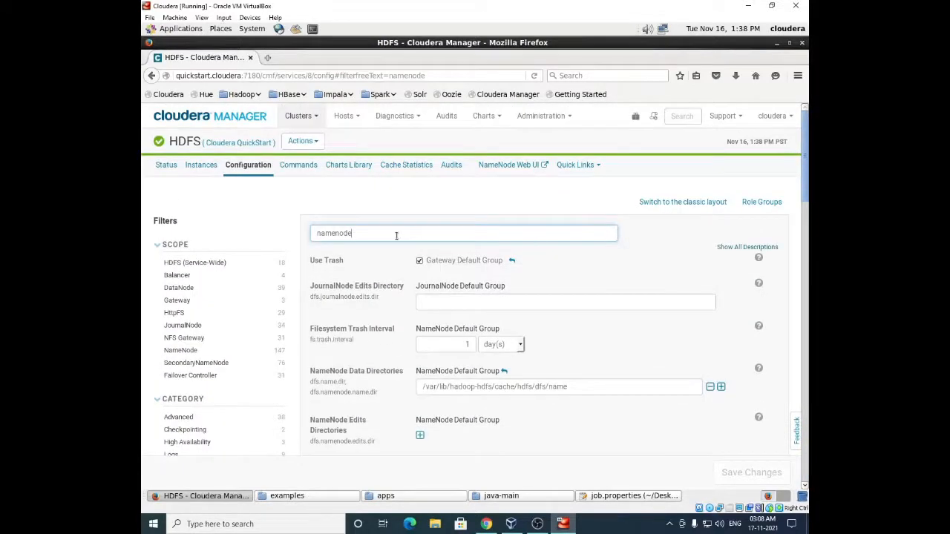
left_click_drag(396, 235, 313, 230)
key("BackSpace")
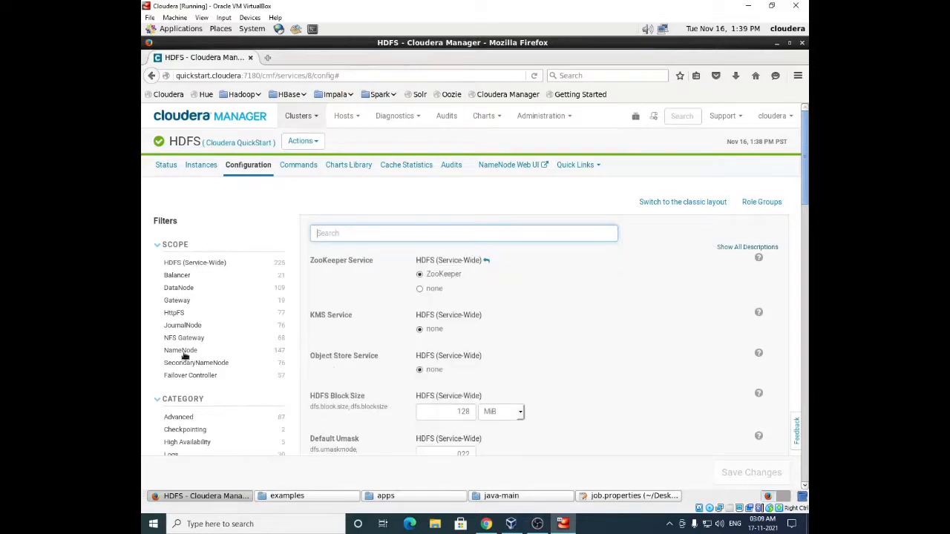
scroll(195, 374, "down", 2)
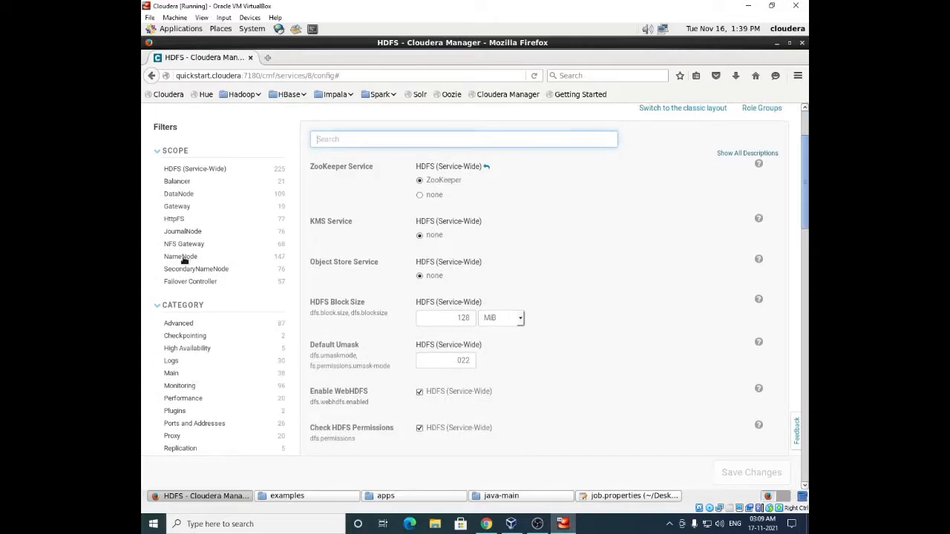
Step: Filter the HDFS configuration to the NameNode scope and search its settings for local
left_click(181, 257)
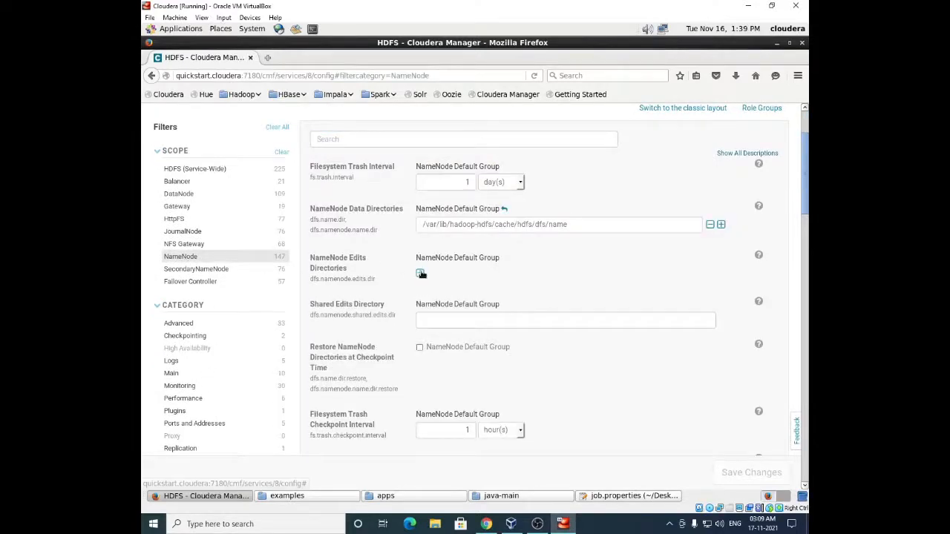
scroll(403, 271, "down", 7)
scroll(402, 272, "up", 10)
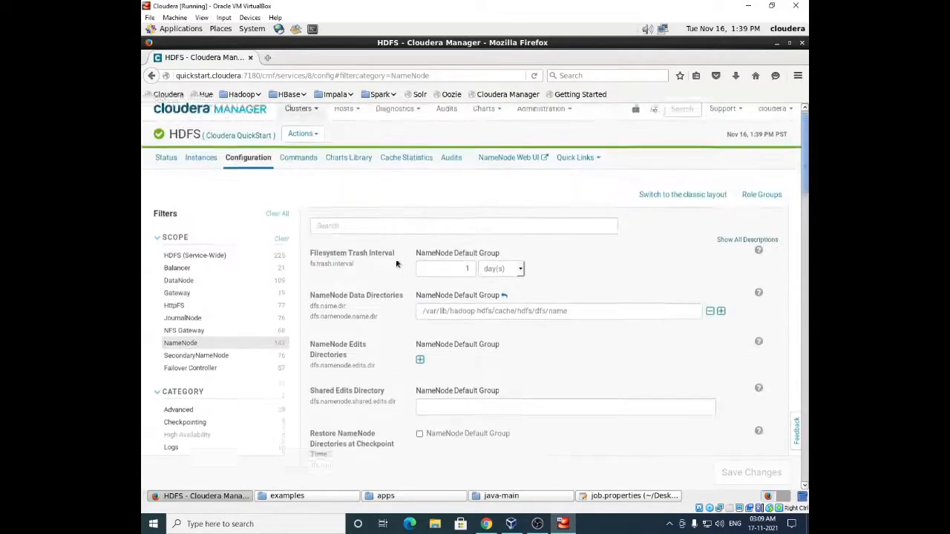
left_click(387, 237)
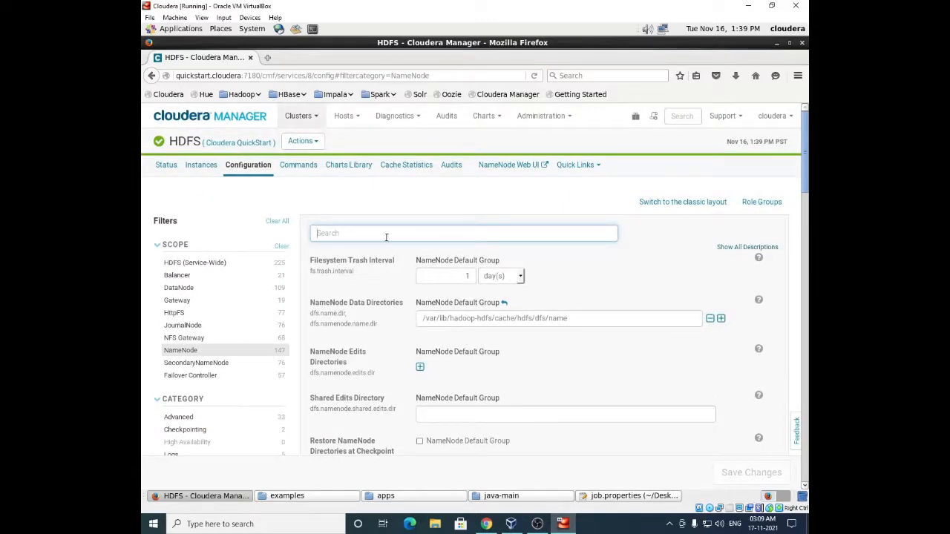
type("log")
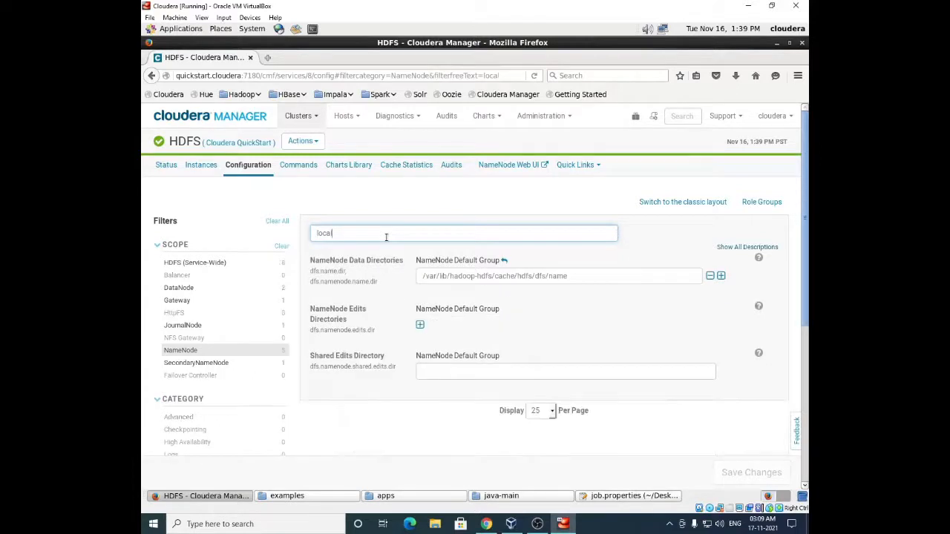
Step: Search the NameNode settings for port instead and check the NameNode Port value
key("BackSpace")
key("BackSpace")
key("BackSpace")
key("BackSpace")
type("port")
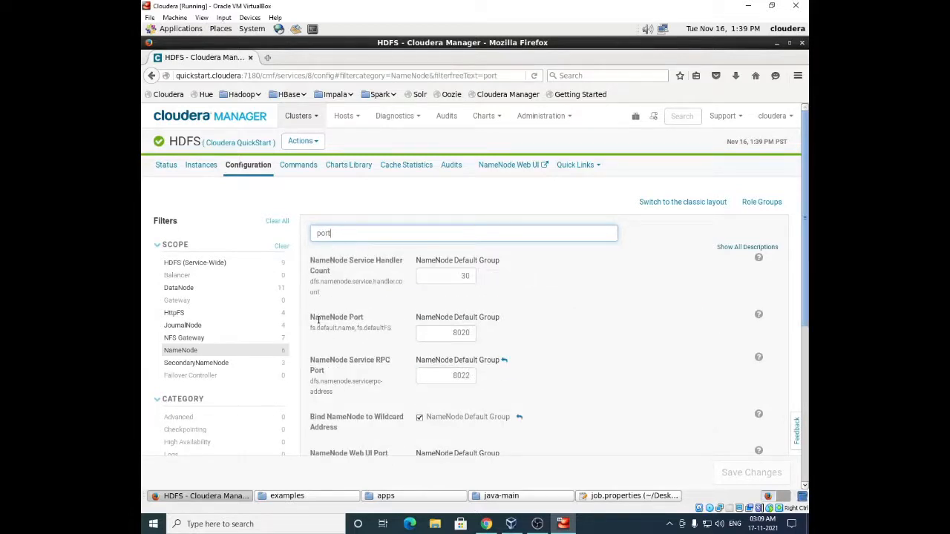
left_click_drag(319, 320, 356, 318)
left_click_drag(444, 332, 471, 334)
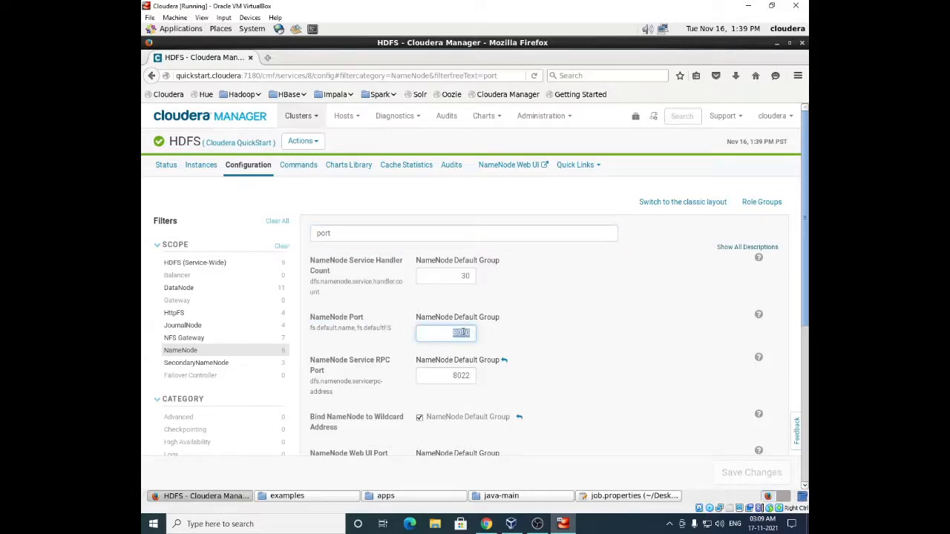
Step: Switch to job.properties in gedit and check the port and host name in its nameNode entry
left_click(605, 498)
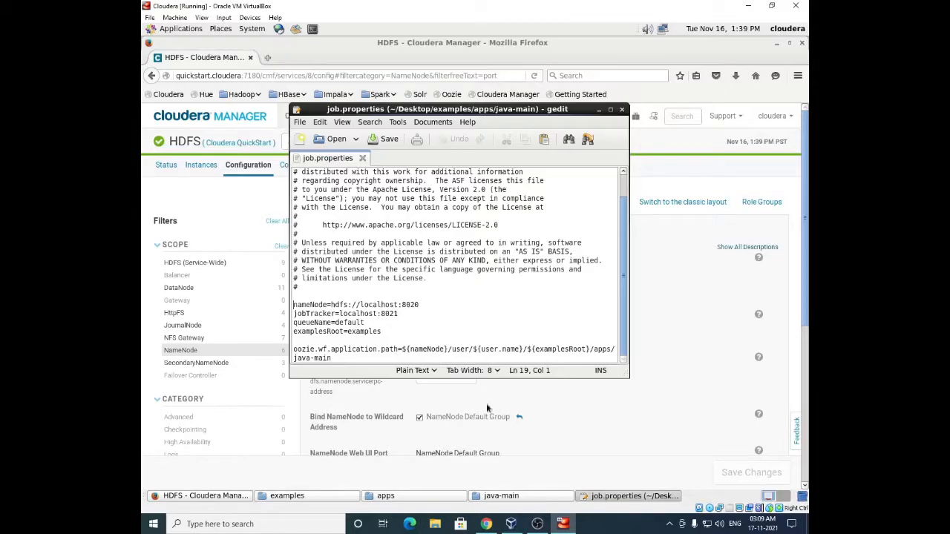
double_click(403, 305)
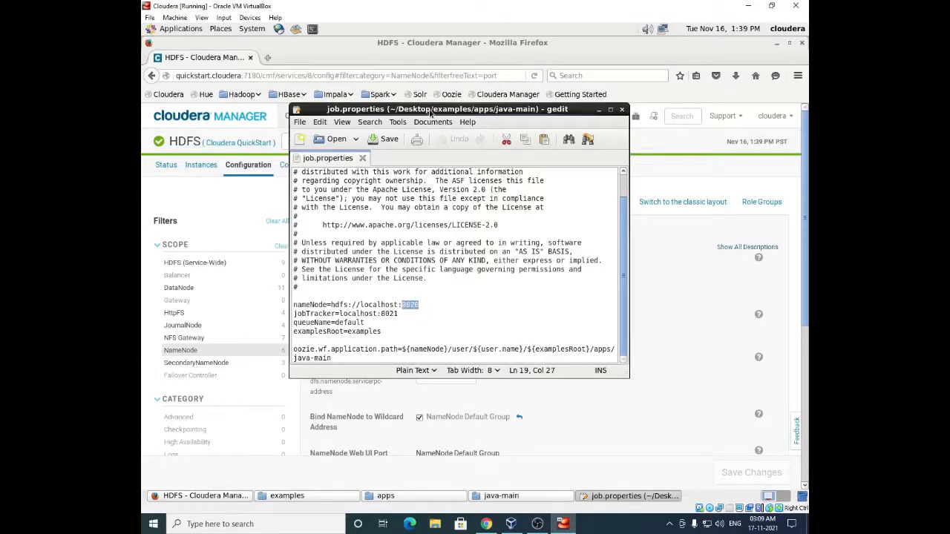
left_click_drag(431, 111, 446, 190)
double_click(394, 389)
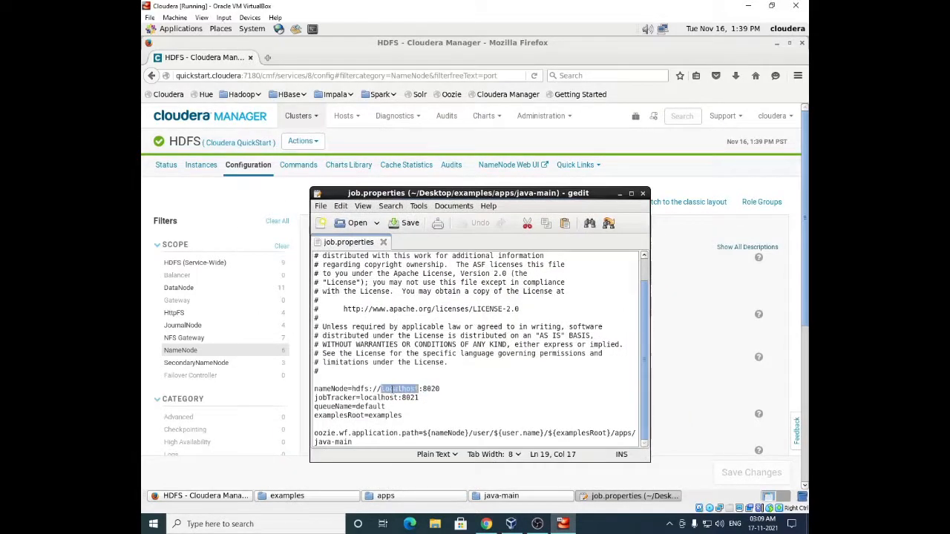
Step: Return to the Cloudera Manager home page in Firefox and open the HDFS service's status page
left_click(276, 196)
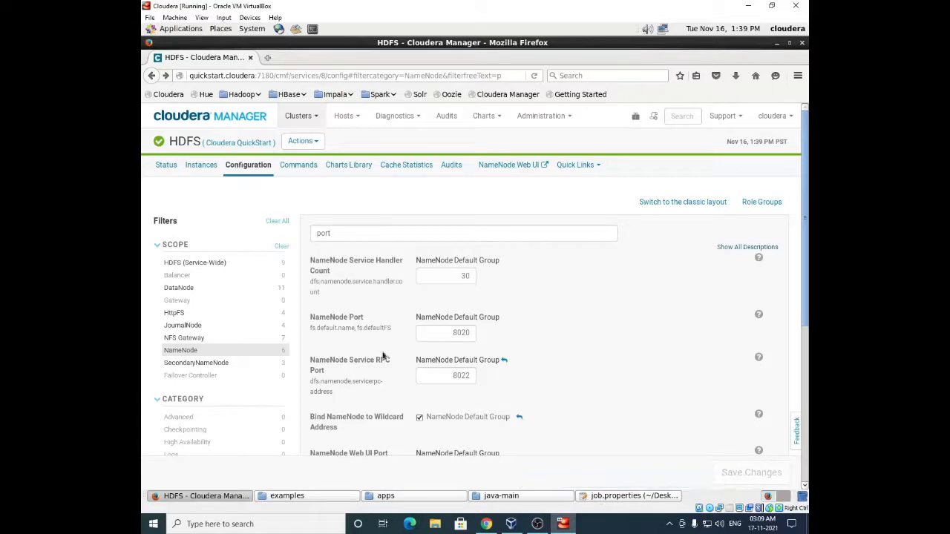
left_click(236, 122)
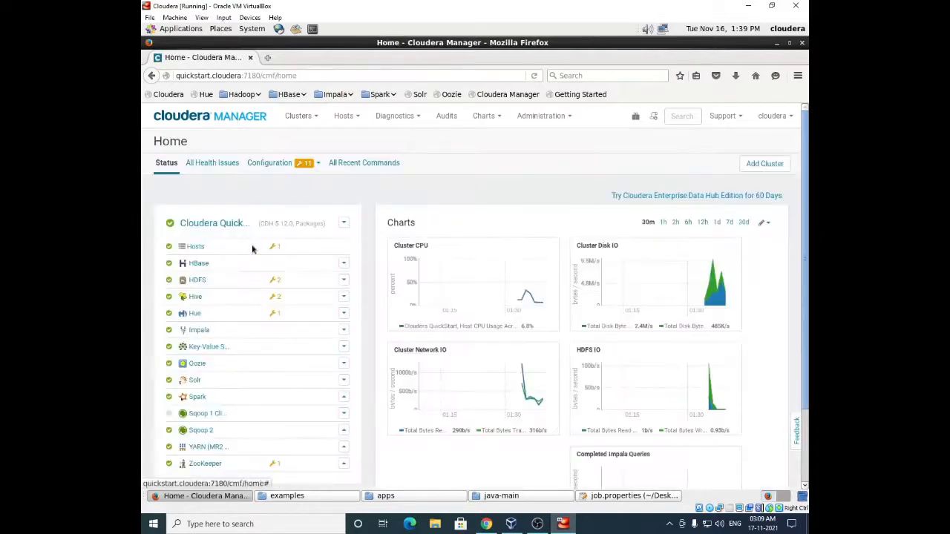
left_click(191, 280)
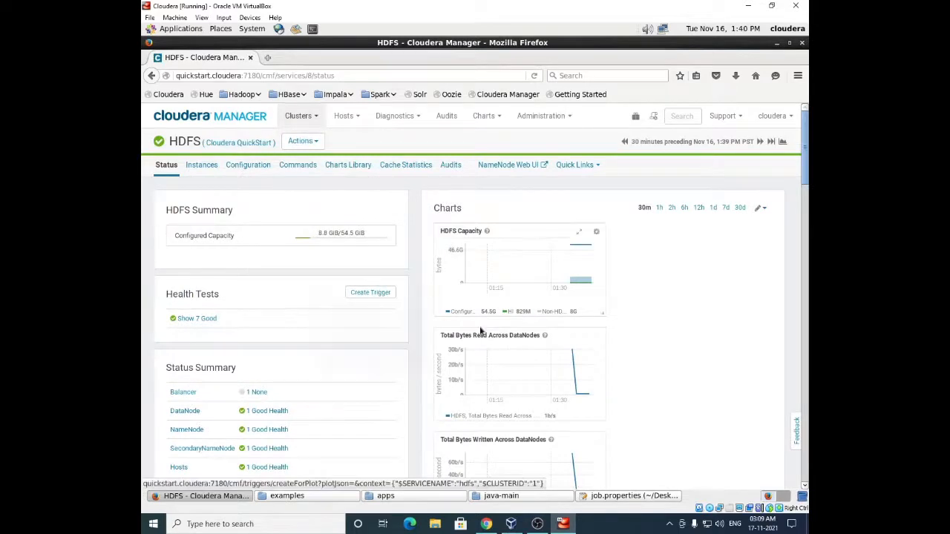
Step: Replace the host in the nameNode entry of job.properties with quickstart.cloudera
left_click(615, 497)
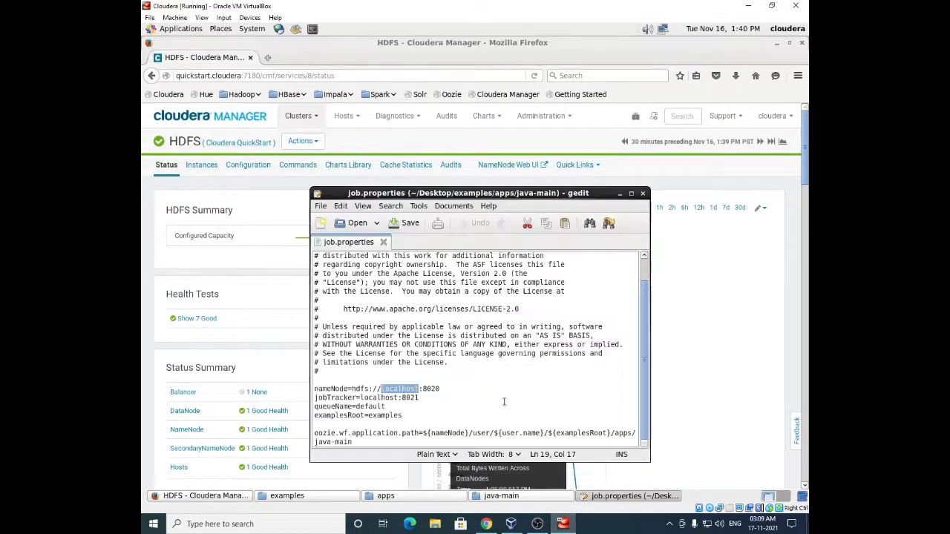
type("quicksta")
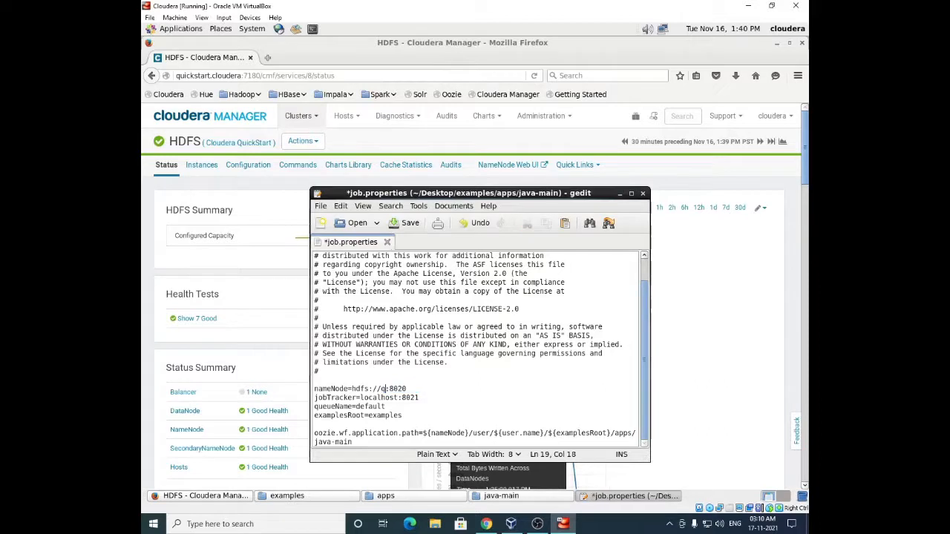
type("rt.cloudera")
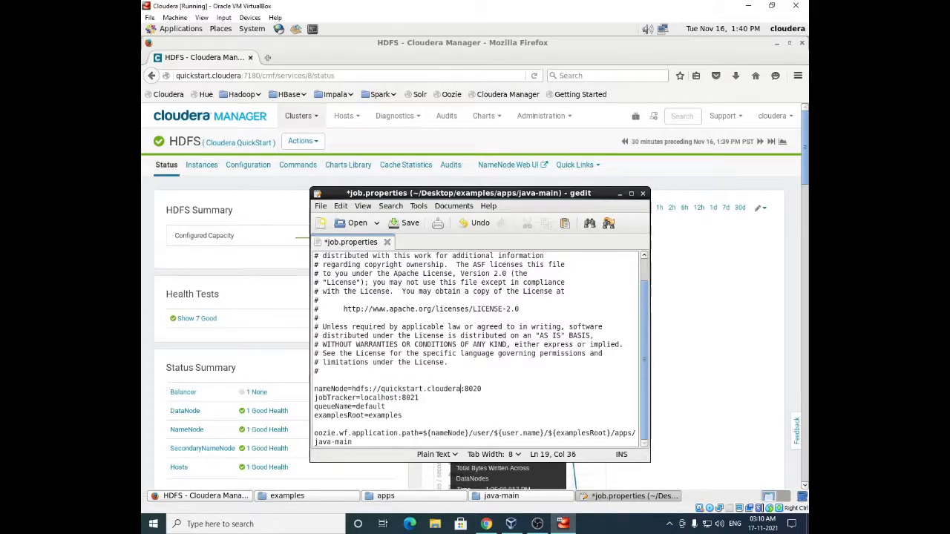
Step: Switch to the Chrome document and check the nameNode host and port given in Step 3
left_click(487, 524)
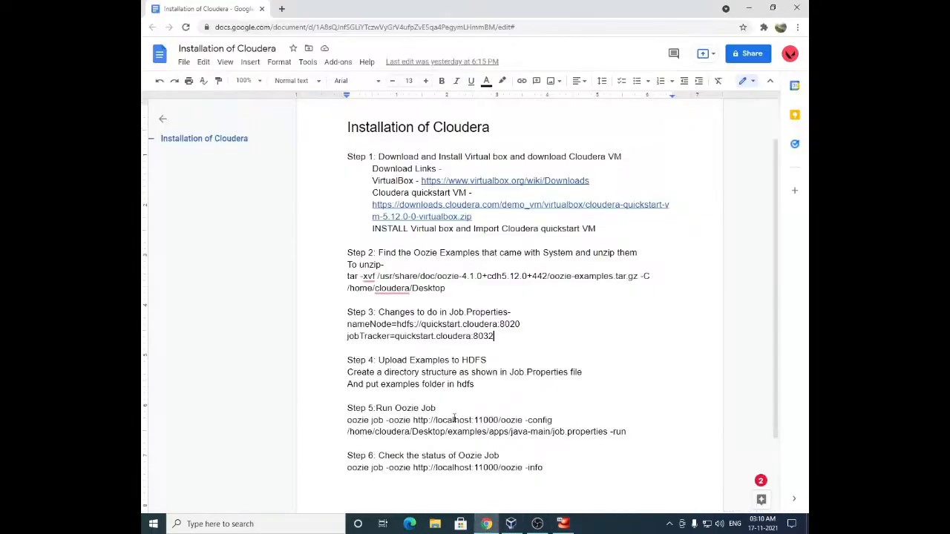
left_click_drag(348, 324, 502, 325)
double_click(450, 324)
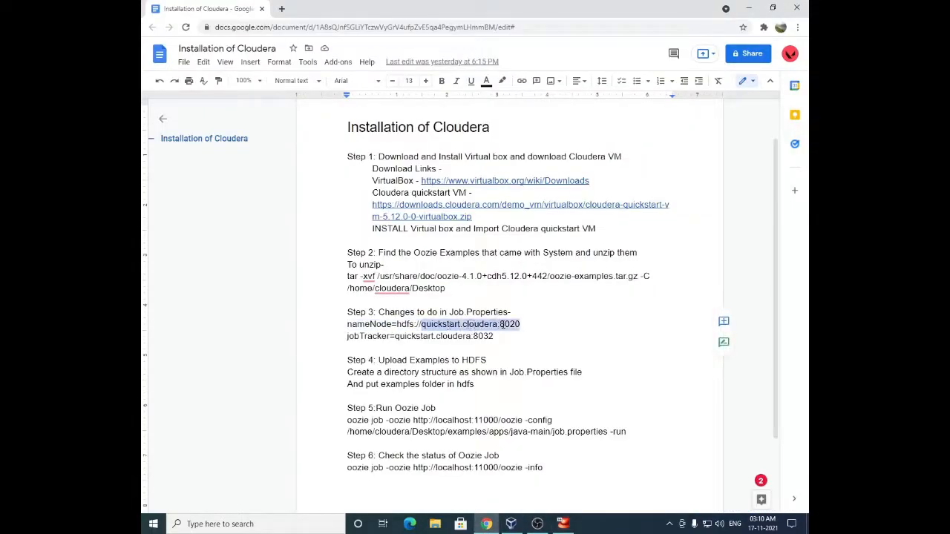
double_click(510, 324)
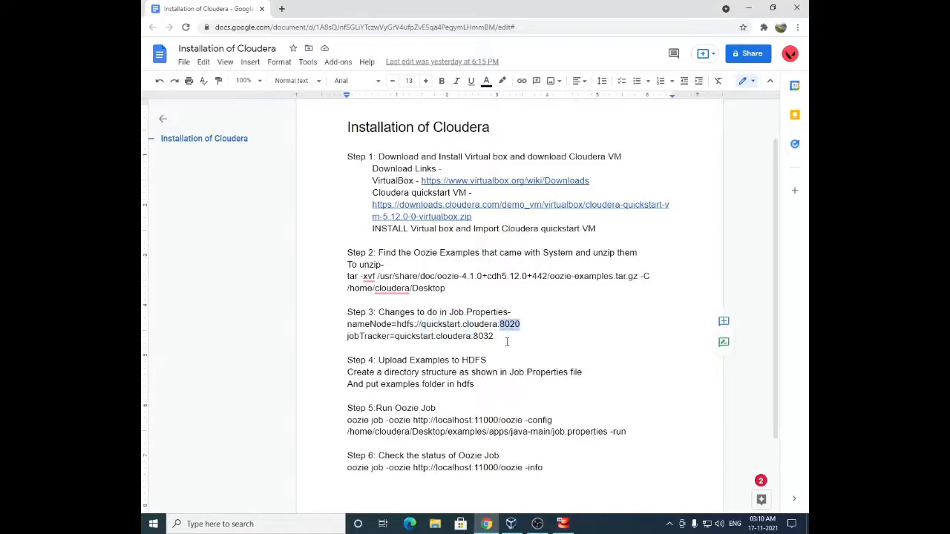
Step: Return to job.properties in the VM and change the jobTracker entry's port to 8032
left_click(563, 524)
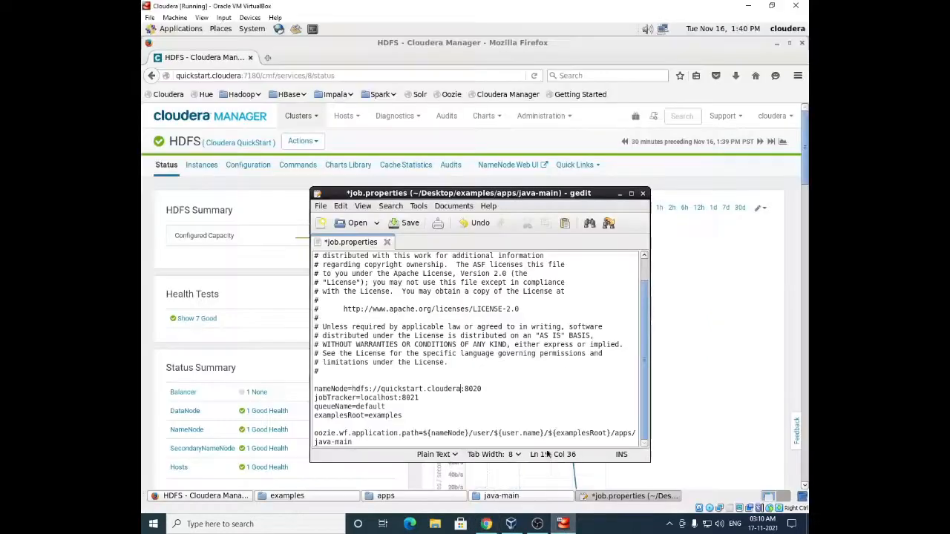
left_click_drag(329, 398, 381, 398)
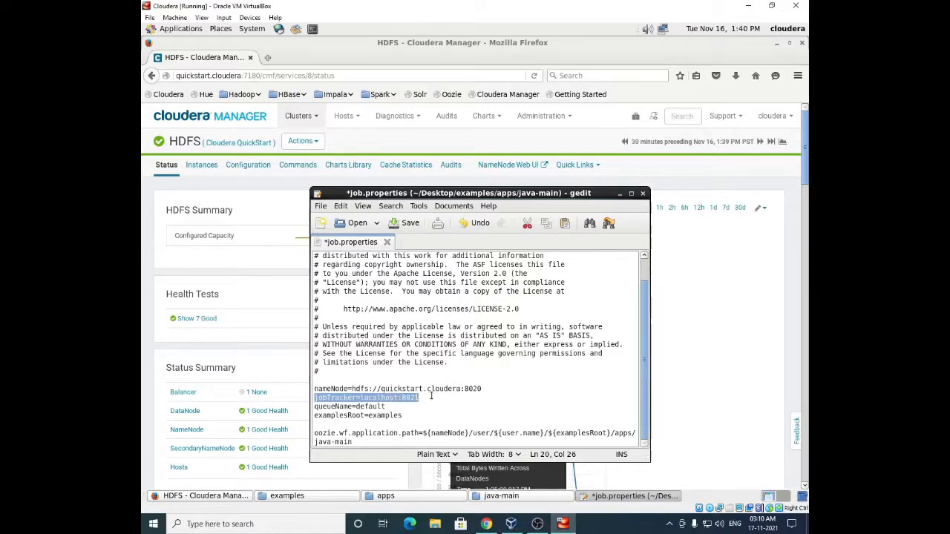
left_click(428, 398)
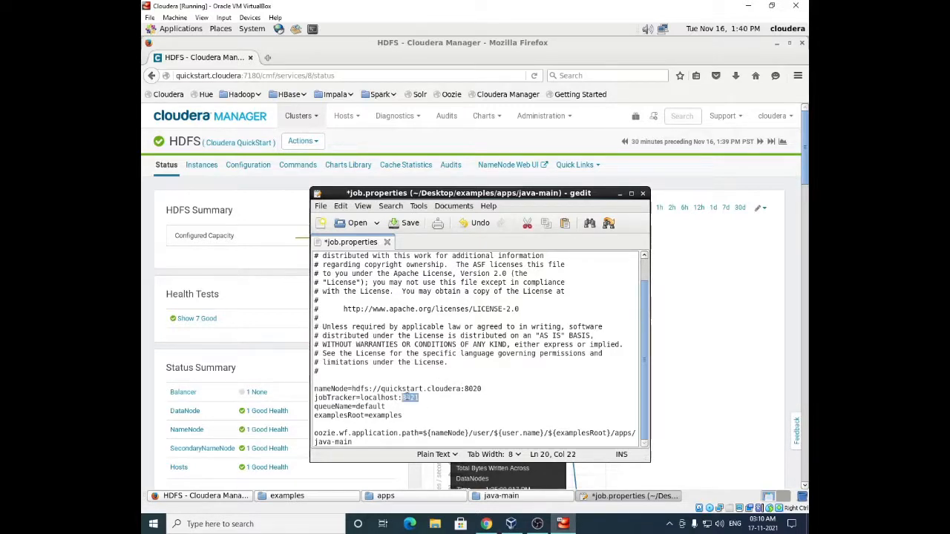
double_click(410, 398)
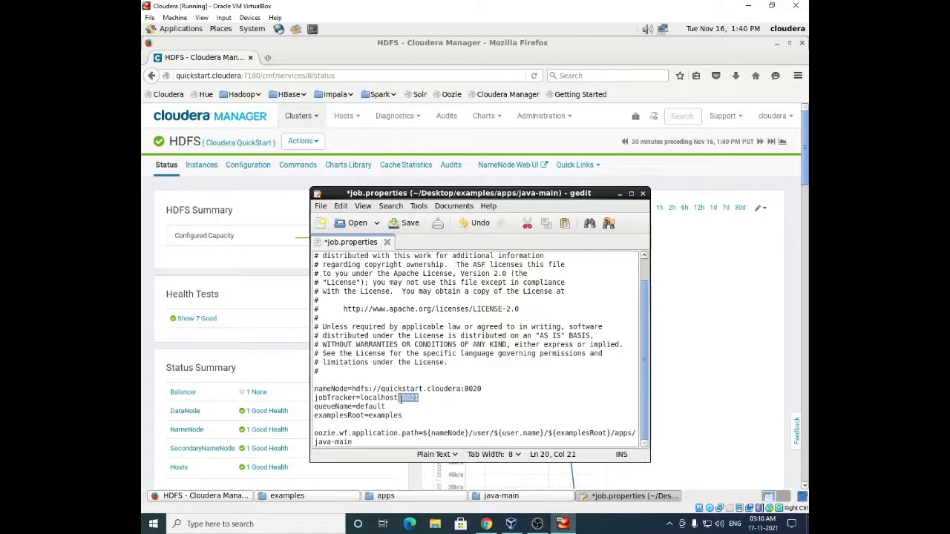
left_click(425, 400)
key("BackSpace")
left_click(418, 398)
type("32")
left_click(426, 405)
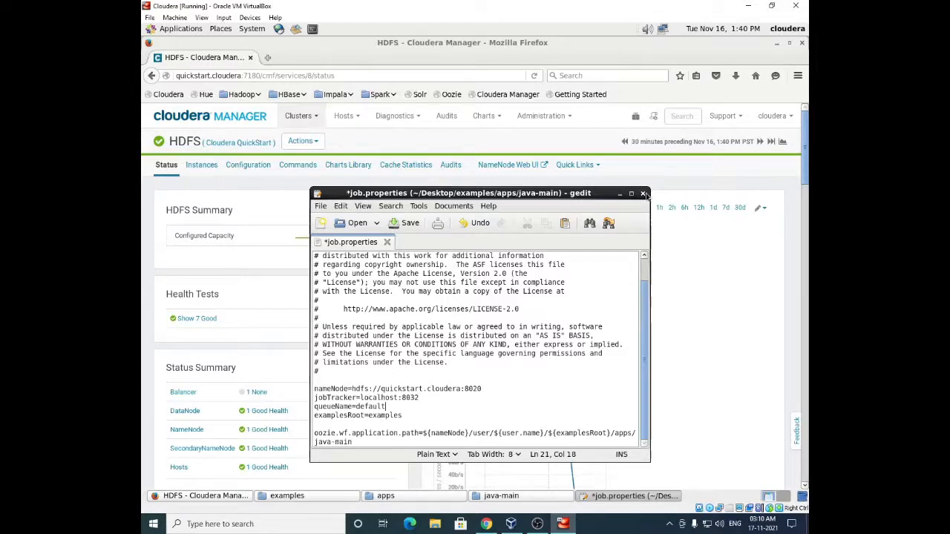
Step: Close job.properties without saving the edits and reopen it from the java-main folder
left_click(643, 193)
left_click(412, 375)
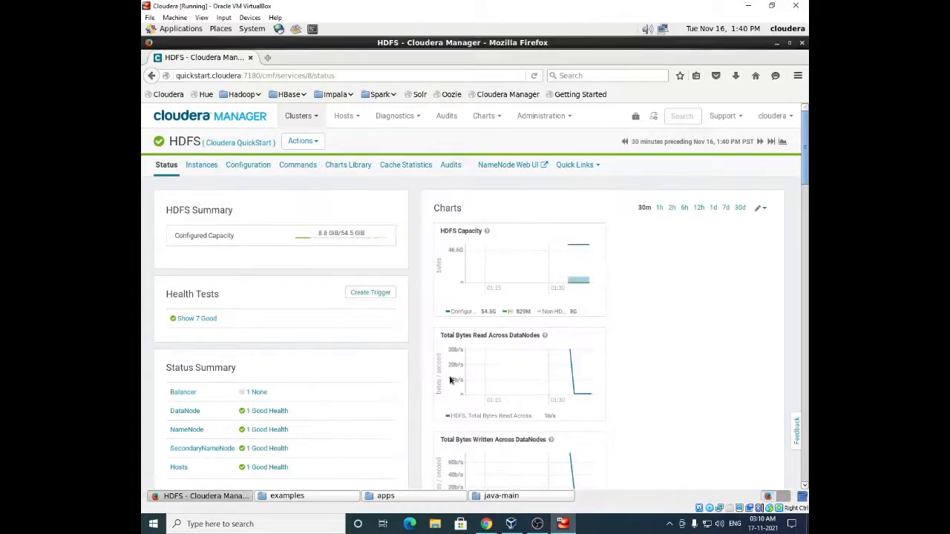
left_click(494, 496)
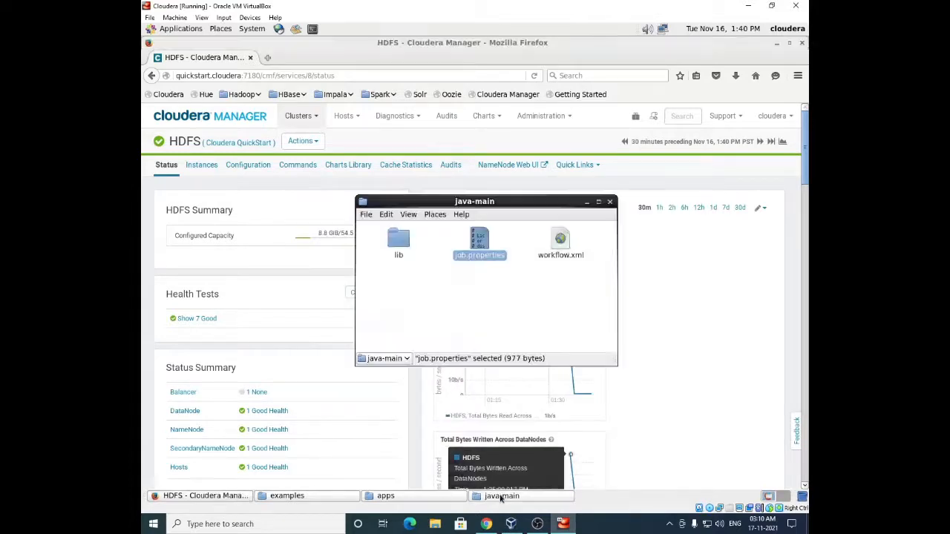
double_click(480, 245)
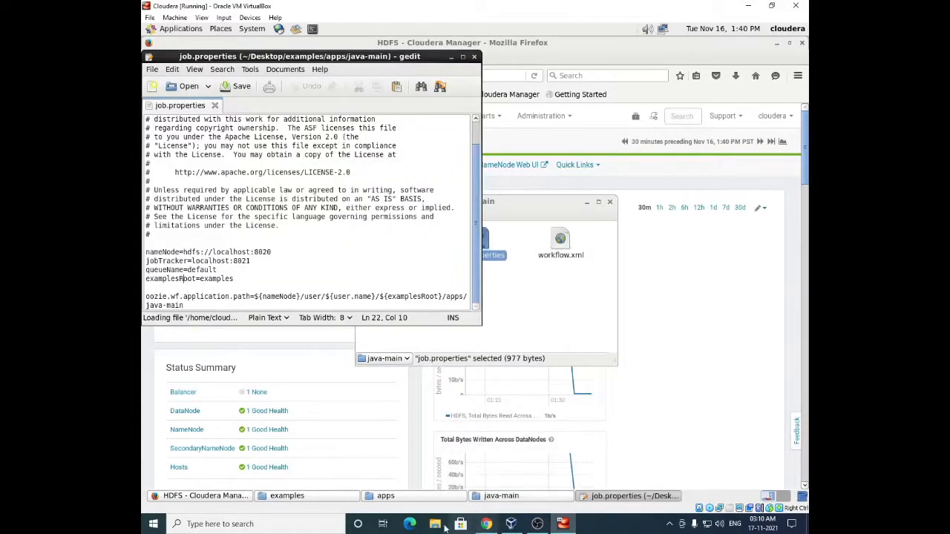
Step: Replace the nameNode and jobTracker lines in job.properties with the two lines copied from Step 3 of the Chrome document, leaving no extra blank line
left_click(486, 524)
left_click_drag(508, 342, 347, 329)
key("ctrl+c")
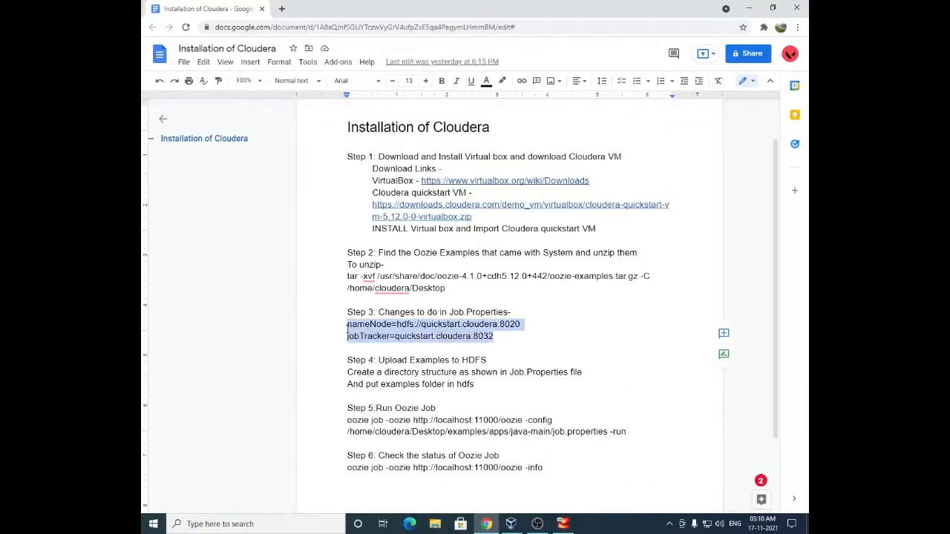
left_click(563, 524)
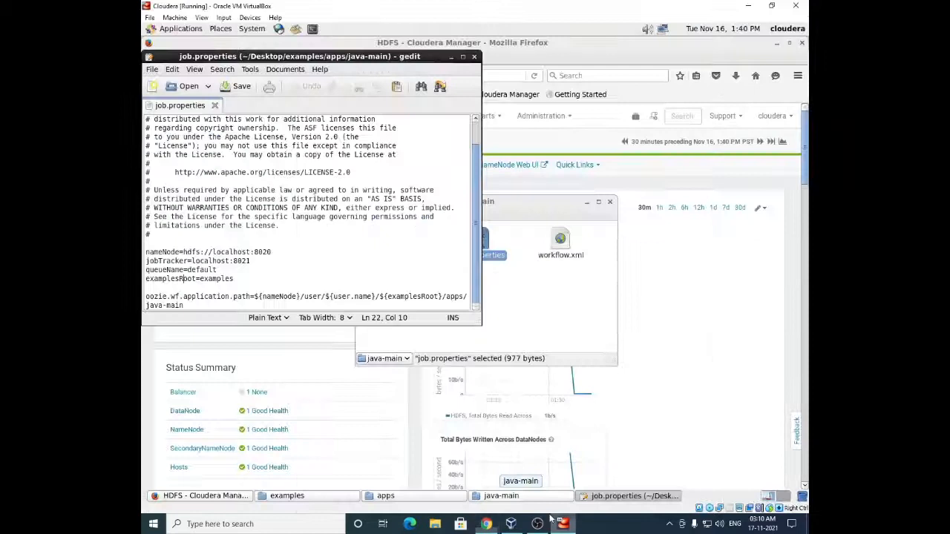
left_click_drag(252, 261, 144, 254)
right_click(289, 259)
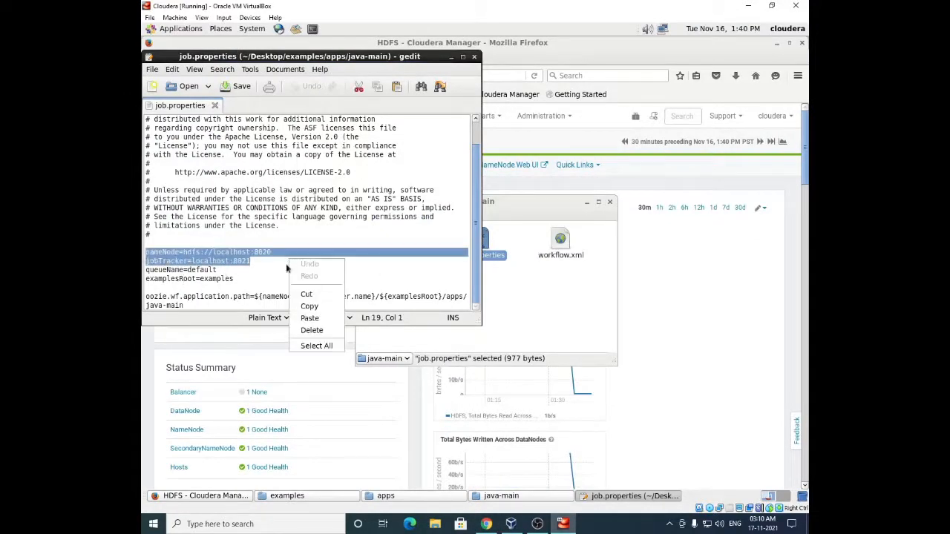
left_click(308, 321)
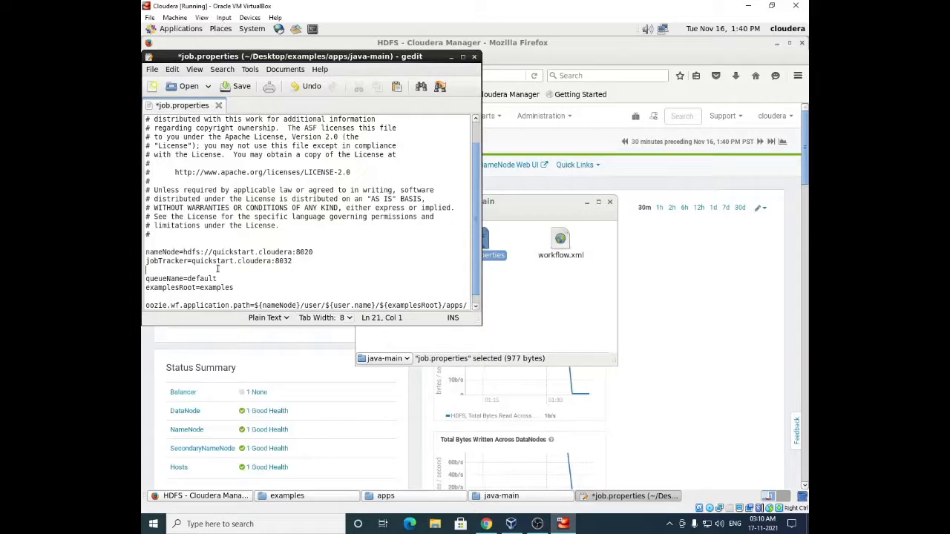
key("BackSpace")
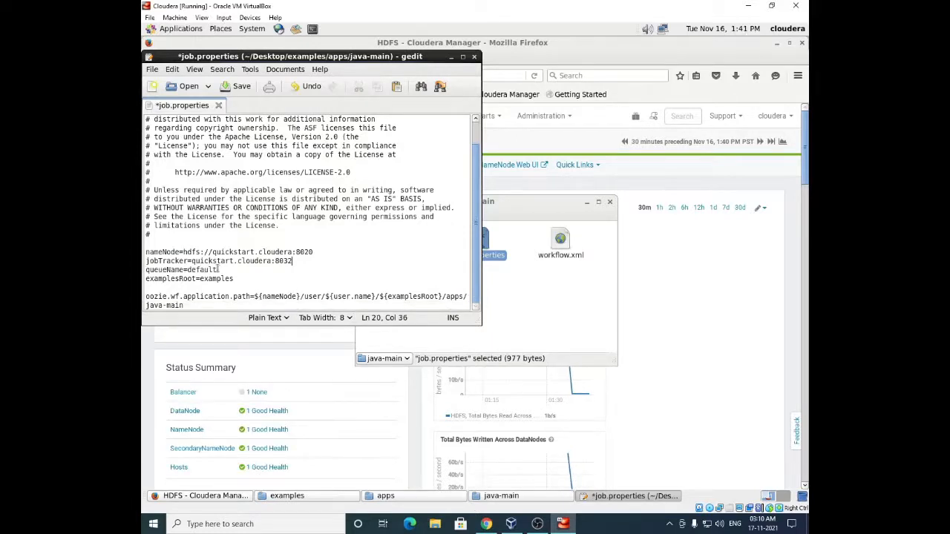
Step: Compare the host names in the nameNode and jobTracker entries of job.properties
double_click(207, 262)
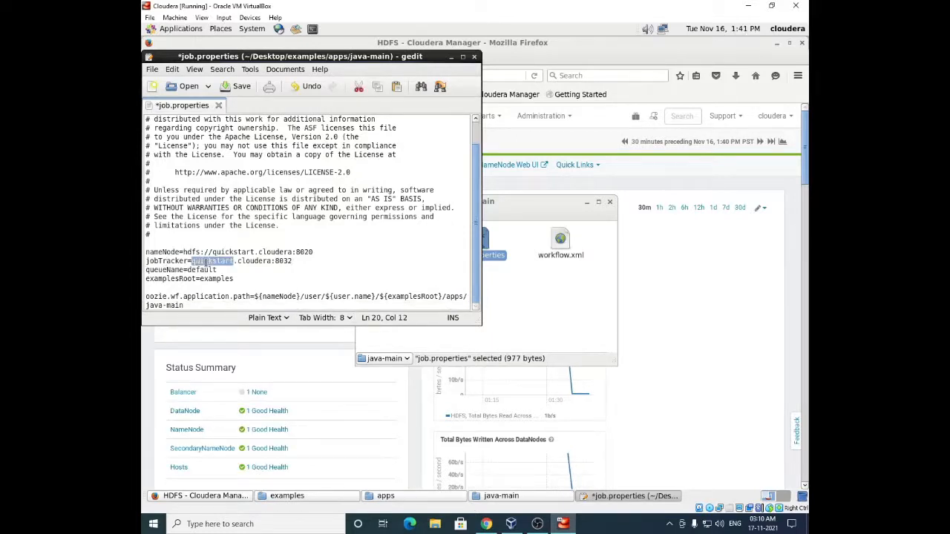
left_click_drag(207, 262, 269, 252)
double_click(213, 263)
double_click(231, 253)
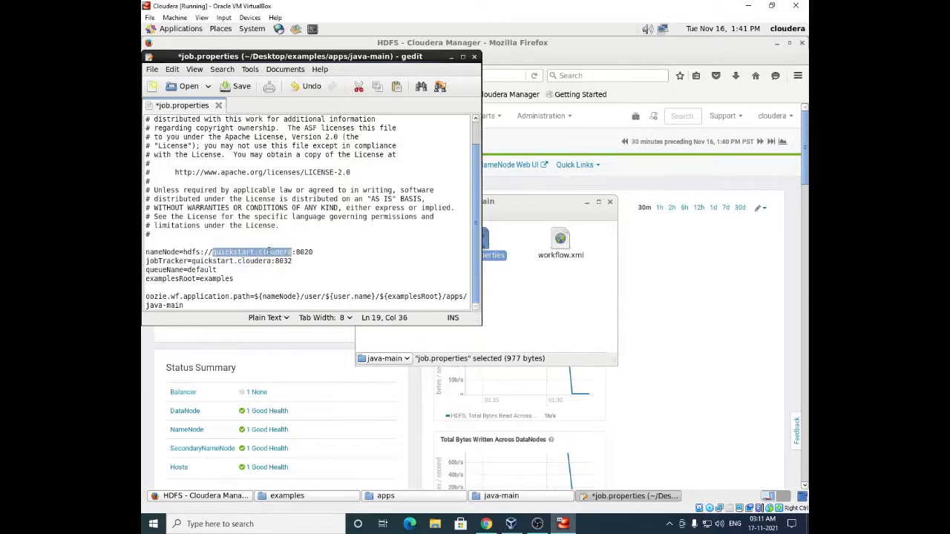
left_click(297, 261)
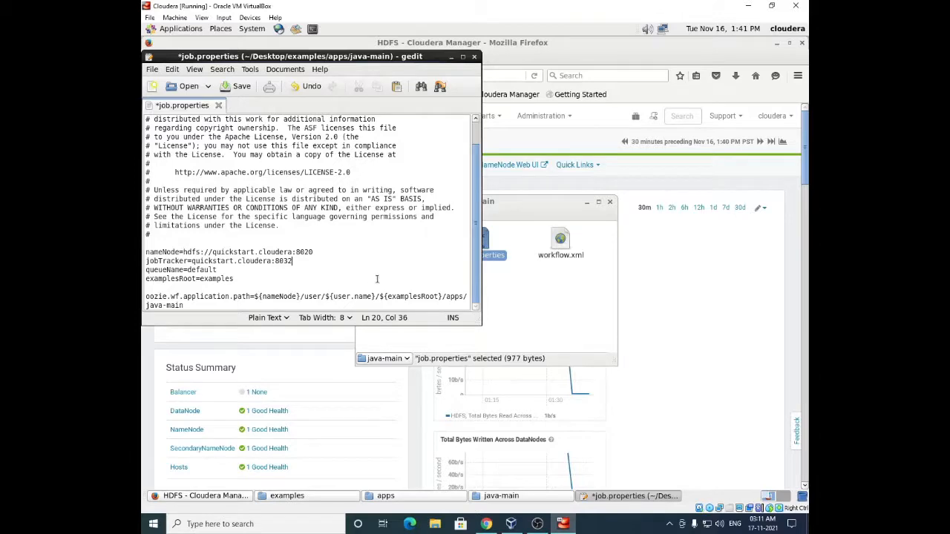
double_click(227, 254)
left_click_drag(227, 254, 269, 255)
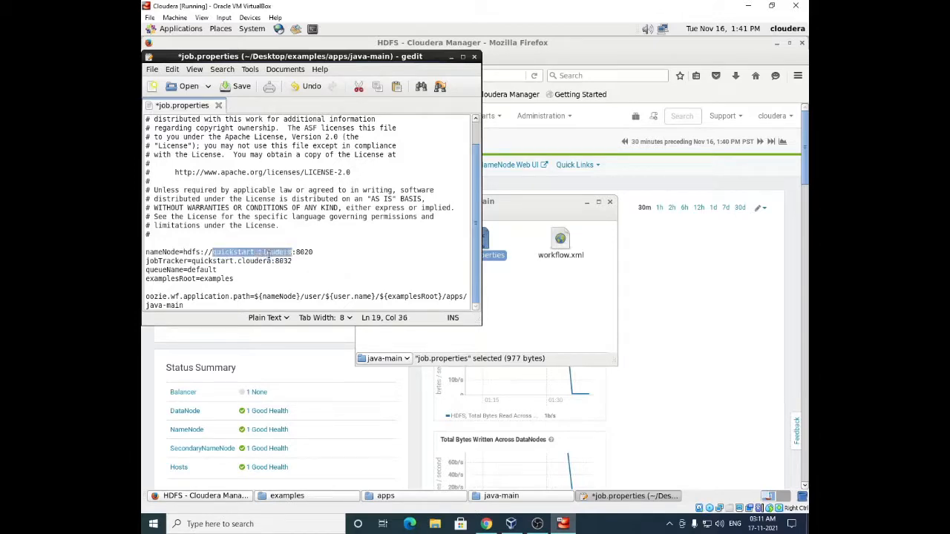
Step: Check the Step 3 instructions in the Chrome document, then return to the VM and save job.properties
left_click(315, 263)
left_click(495, 527)
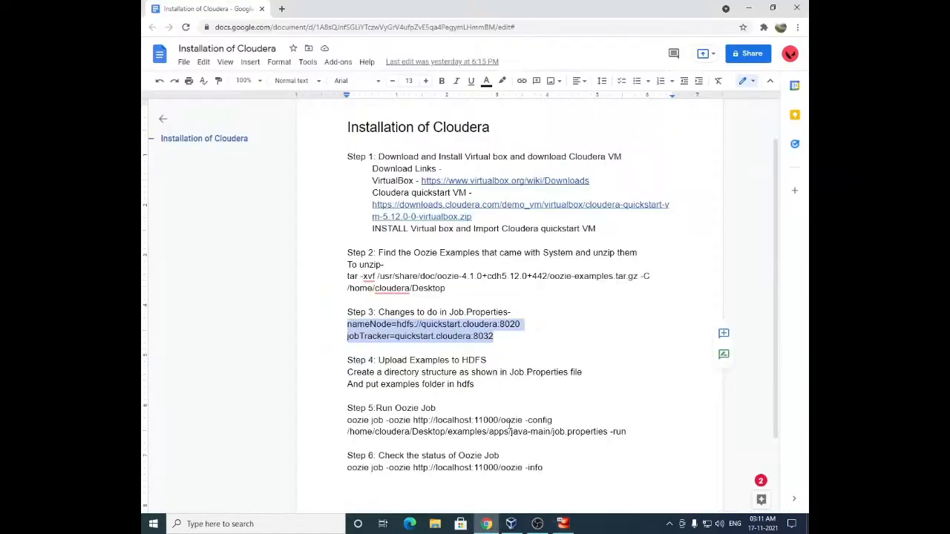
left_click(521, 349)
left_click(564, 524)
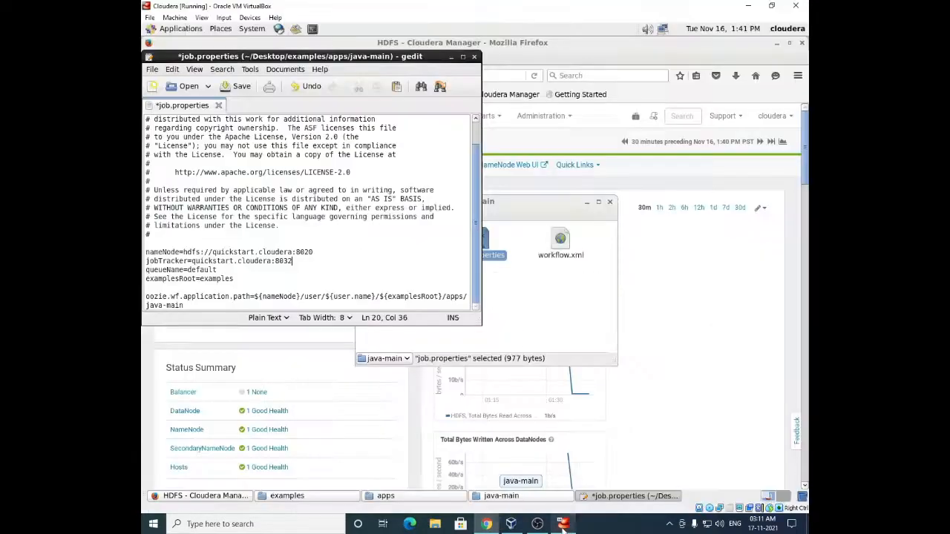
key("ctrl+s")
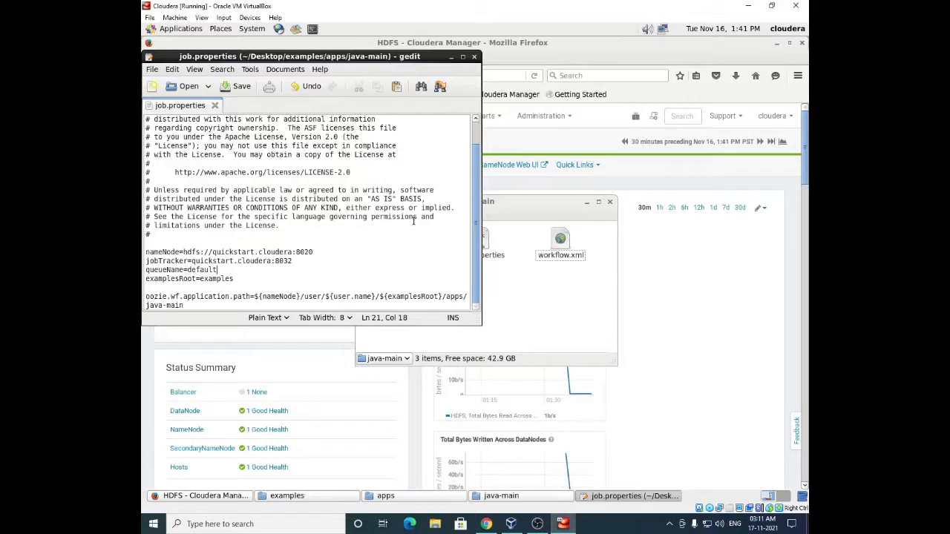
Step: Close the open folder windows, minimize the VM's browser, and move the job.properties window aside to uncover the desktop icons
left_click(571, 310)
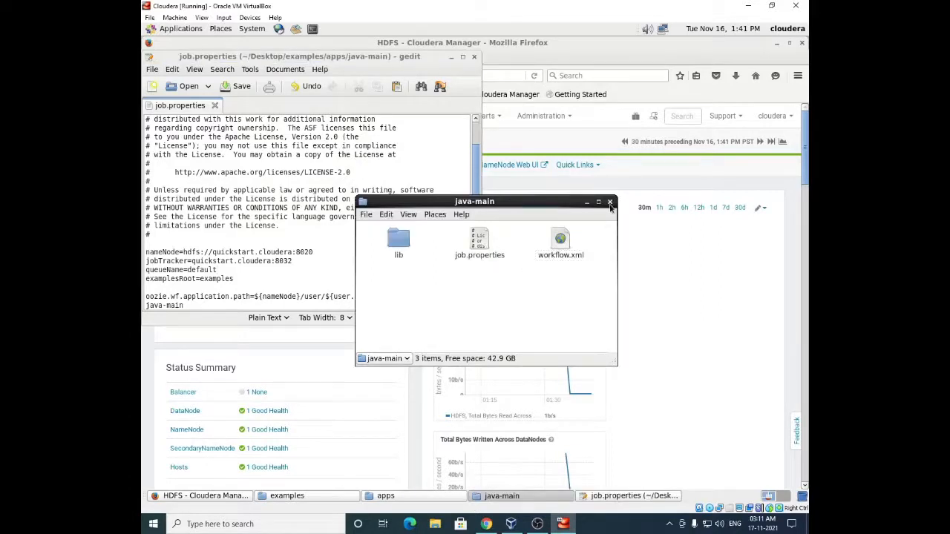
left_click(610, 202)
left_click(779, 48)
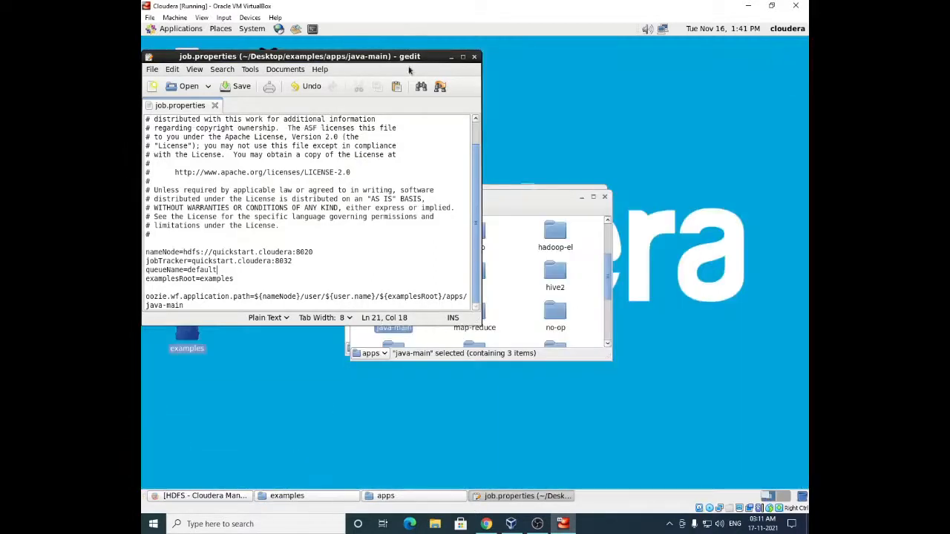
left_click(592, 207)
left_click(605, 197)
left_click(600, 198)
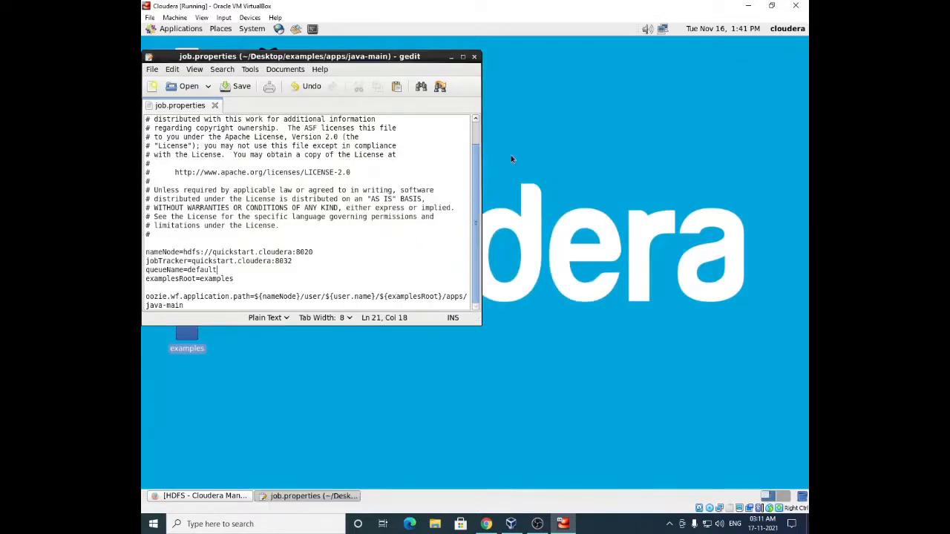
left_click_drag(350, 57, 598, 81)
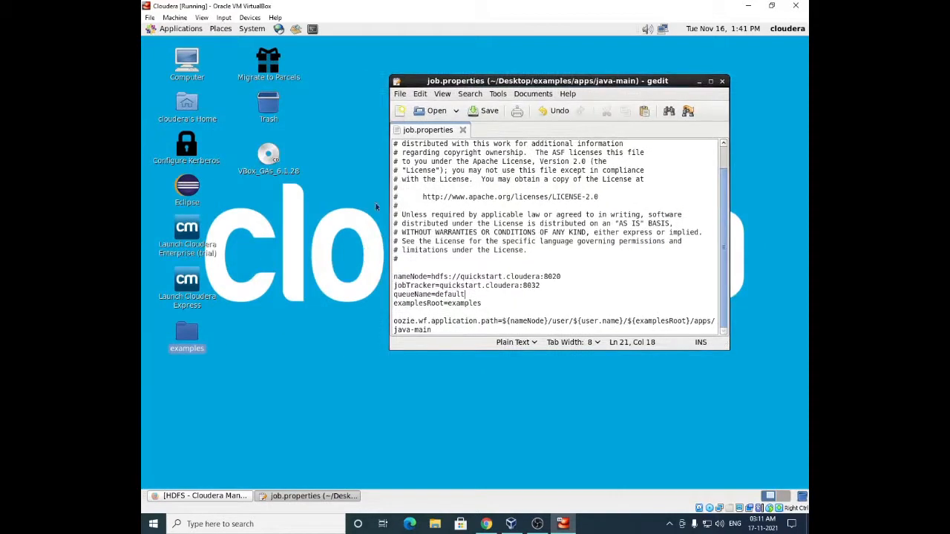
Step: Open a terminal in the VM and list the HDFS root with hadoop fs -ls /
left_click(191, 334)
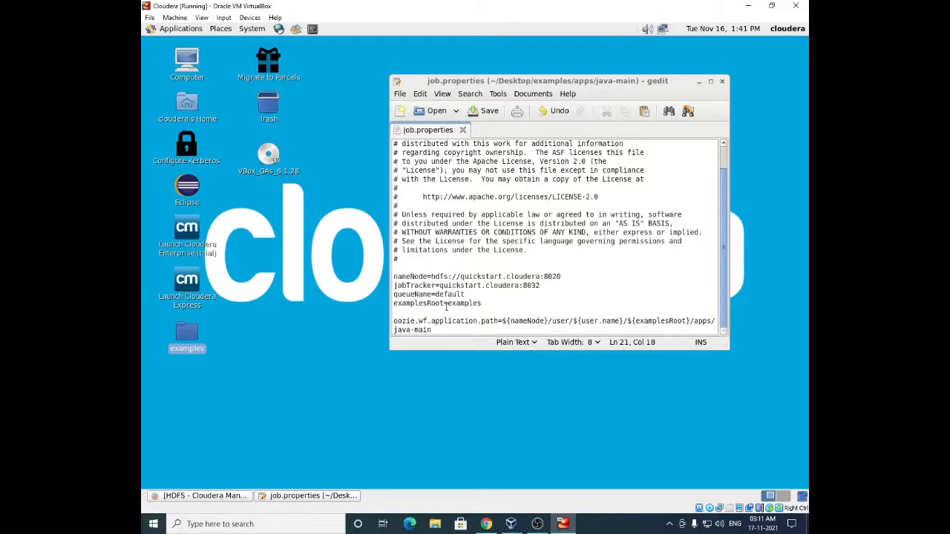
left_click(312, 29)
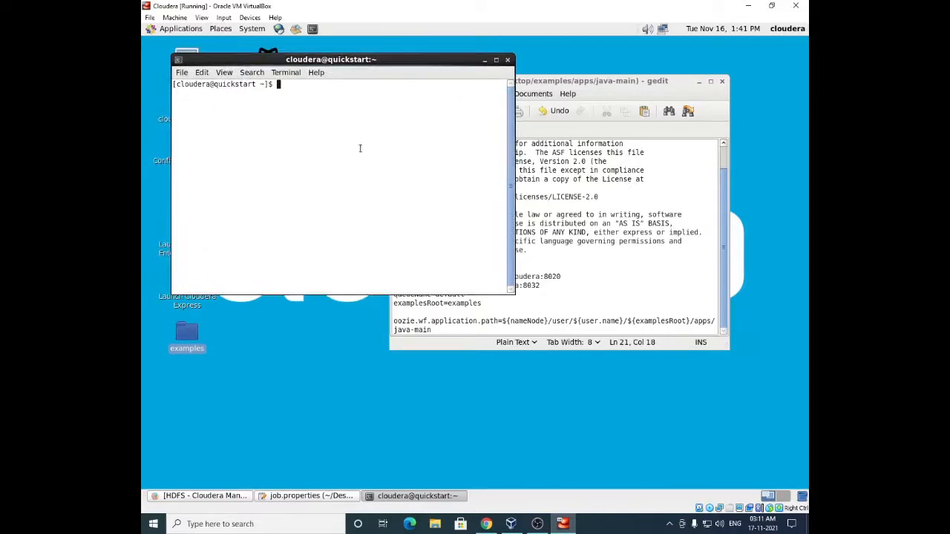
type("hadoop fs -ls /")
key("Return")
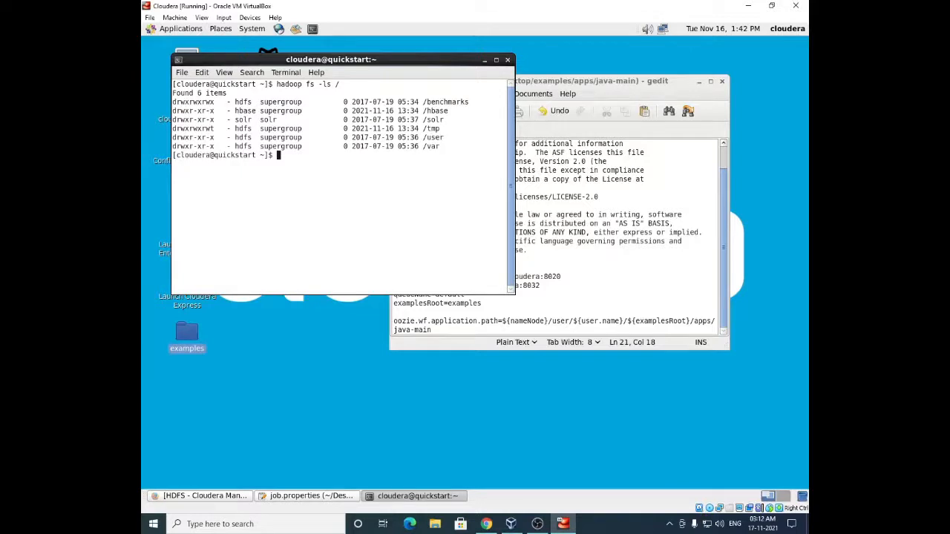
Step: Examine the oozie.wf.application.path entry in job.properties and the path assigned to it
left_click(632, 298)
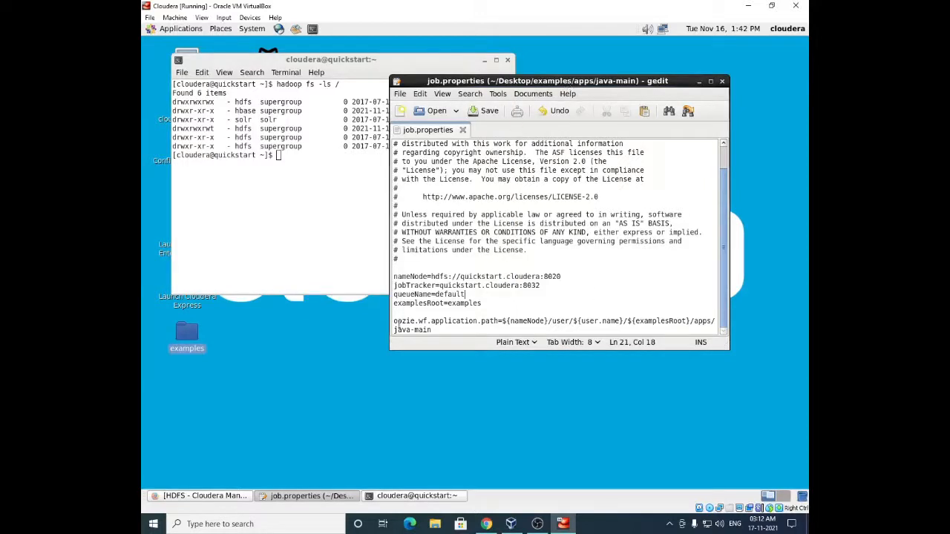
left_click_drag(394, 321, 435, 328)
left_click(442, 322)
triple_click(408, 322)
left_click(418, 323)
left_click(436, 331)
left_click_drag(187, 334, 194, 340)
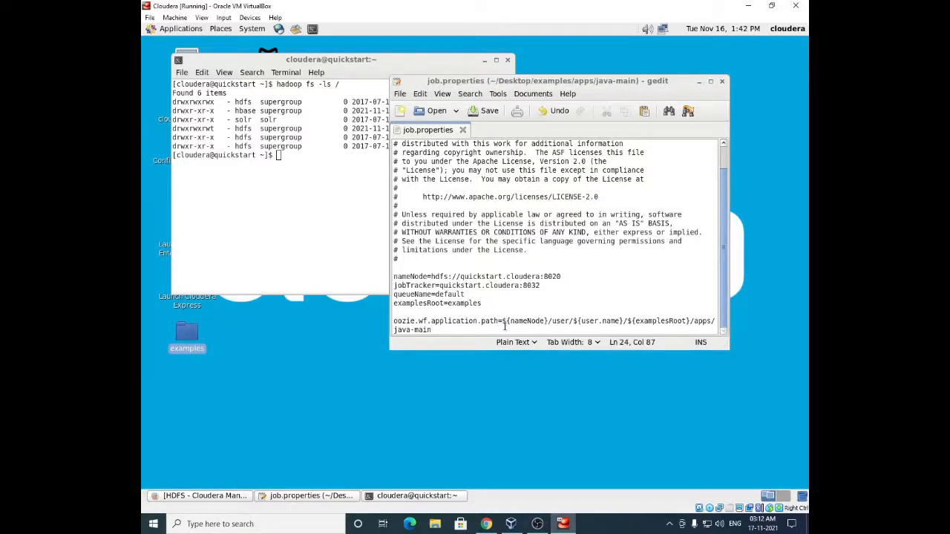
left_click_drag(503, 322, 723, 322)
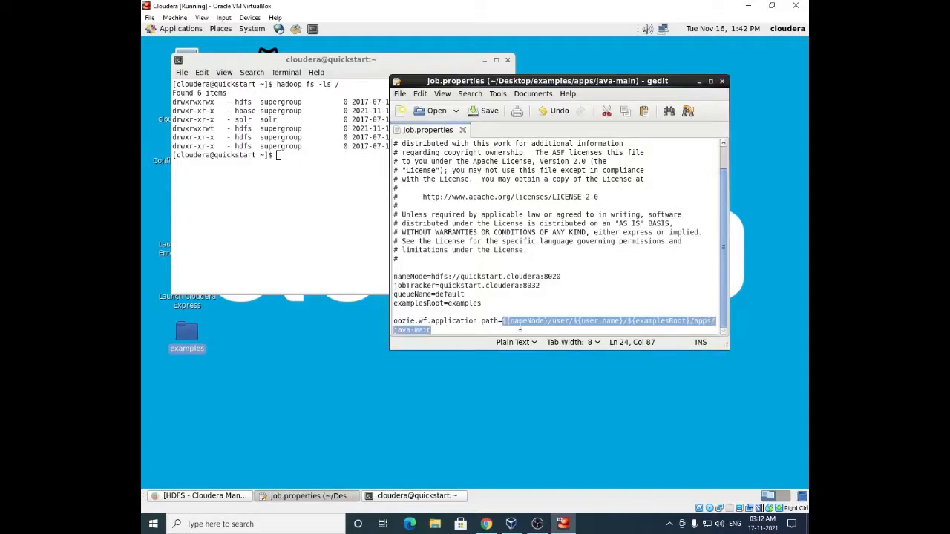
Step: Add the comment line "# path=" at the end of job.properties, separated by a blank line
left_click(454, 331)
key("Return")
key("Return")
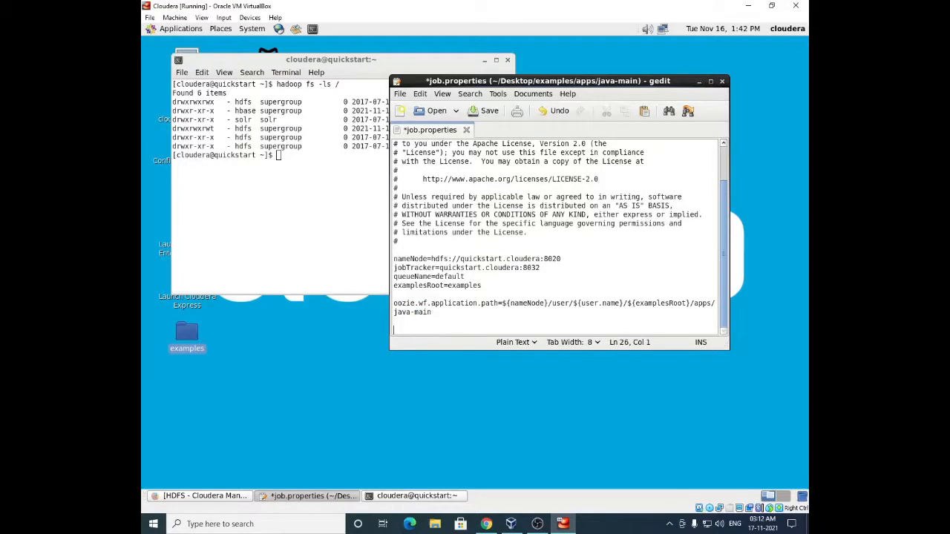
type("# path")
key("BackSpace")
type("h")
key("BackSpace")
type("=")
Step: Copy the nameNode value hdfs://quickstart.cloudera:8020 and paste it after "# path=" in the comment line
double_click(521, 304)
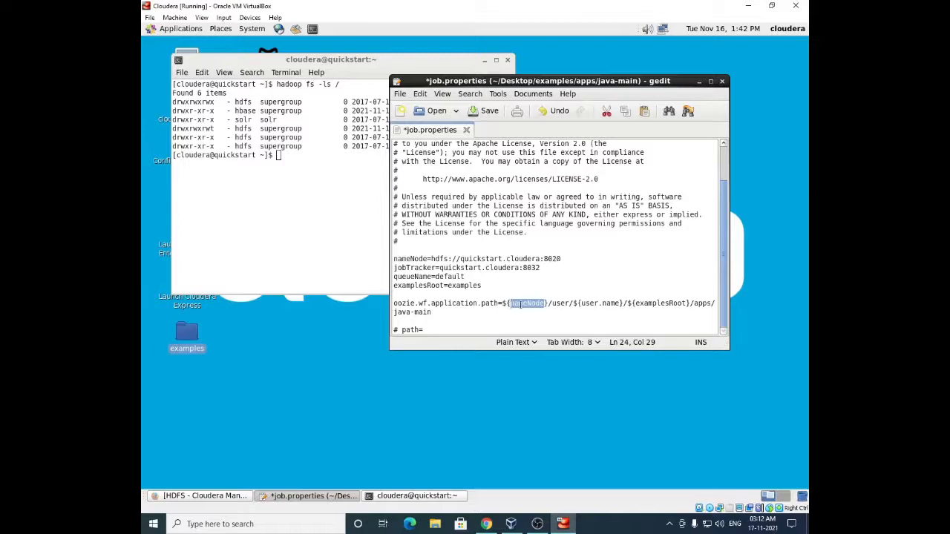
double_click(411, 259)
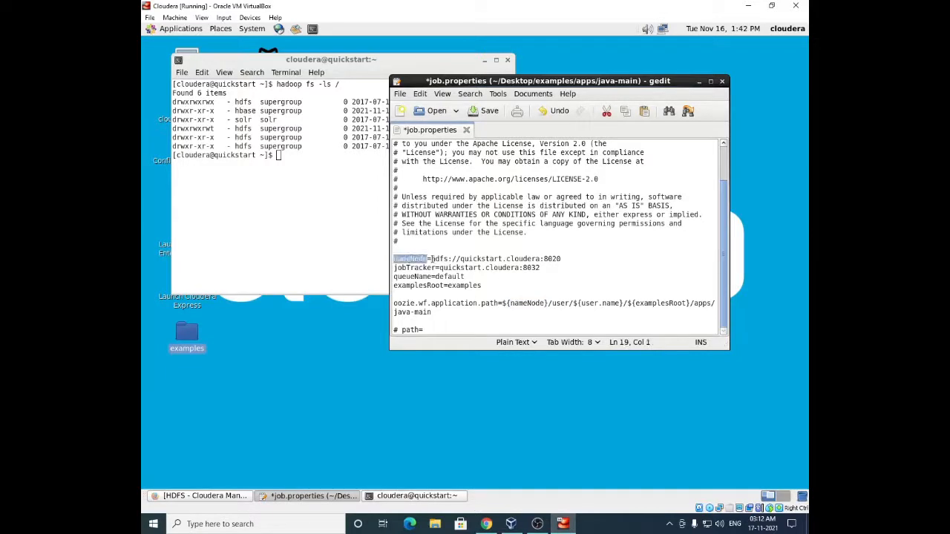
left_click_drag(431, 259, 552, 261)
right_click(553, 262)
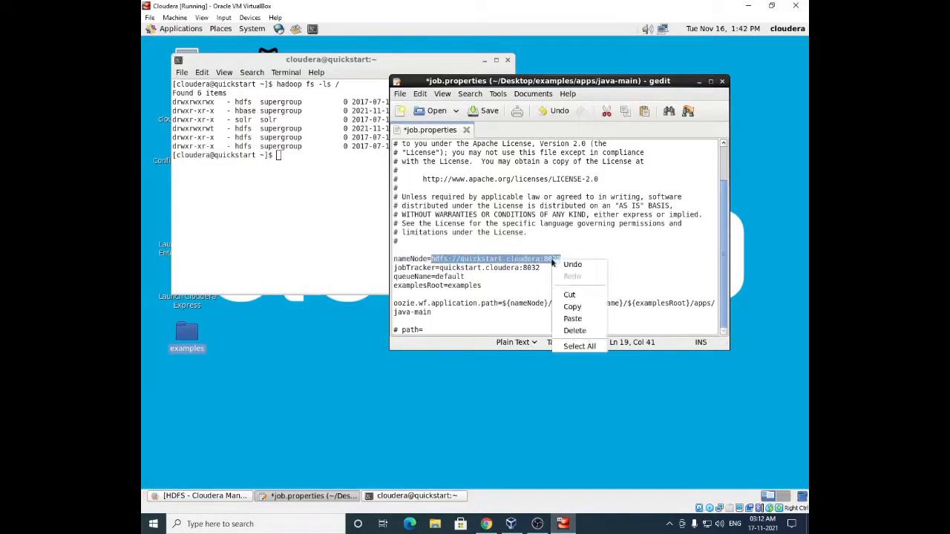
left_click(572, 307)
left_click(467, 333)
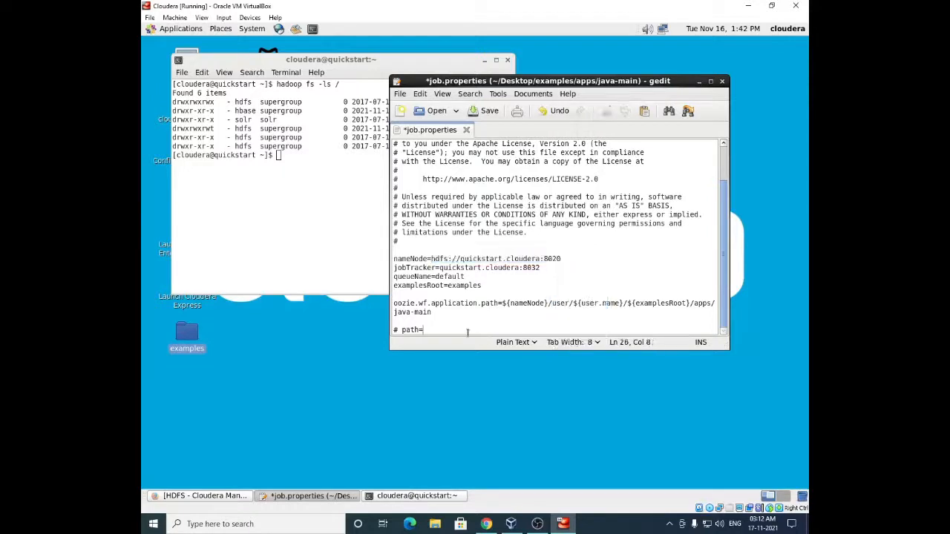
right_click(468, 332)
left_click(490, 393)
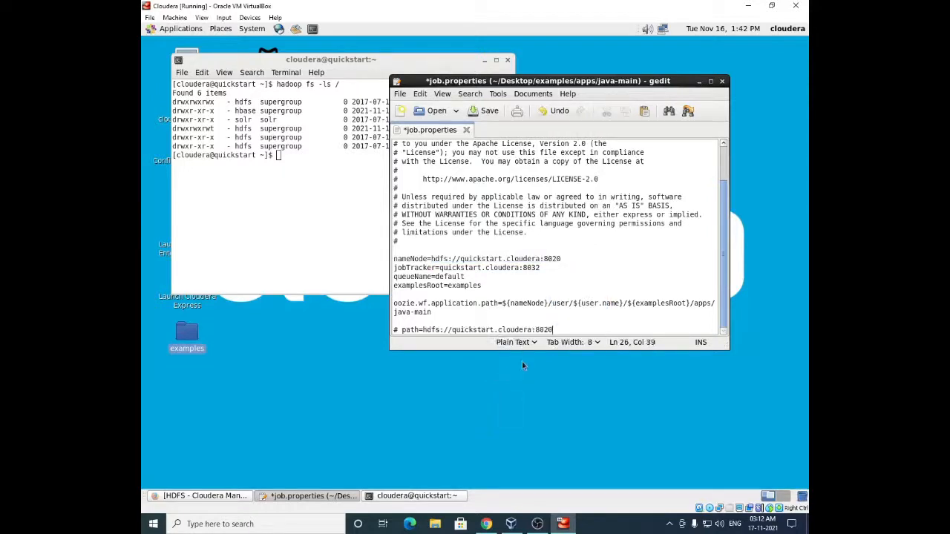
Step: Extend the comment's path with /user/cloudera/ and shift the editor window to uncover more of the terminal
type("/user/")
left_click_drag(582, 305, 619, 304)
left_click(593, 332)
type("cloudera/")
double_click(646, 302)
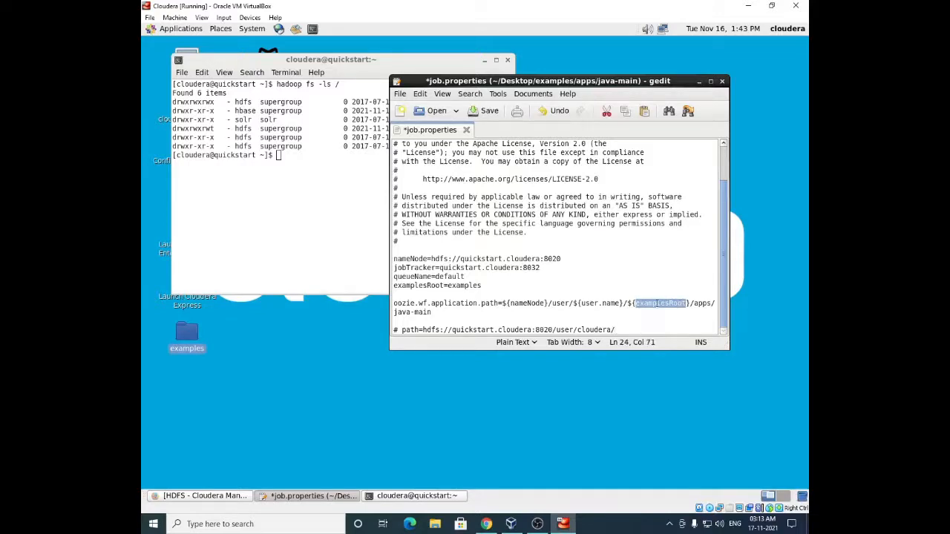
left_click_drag(453, 84, 485, 90)
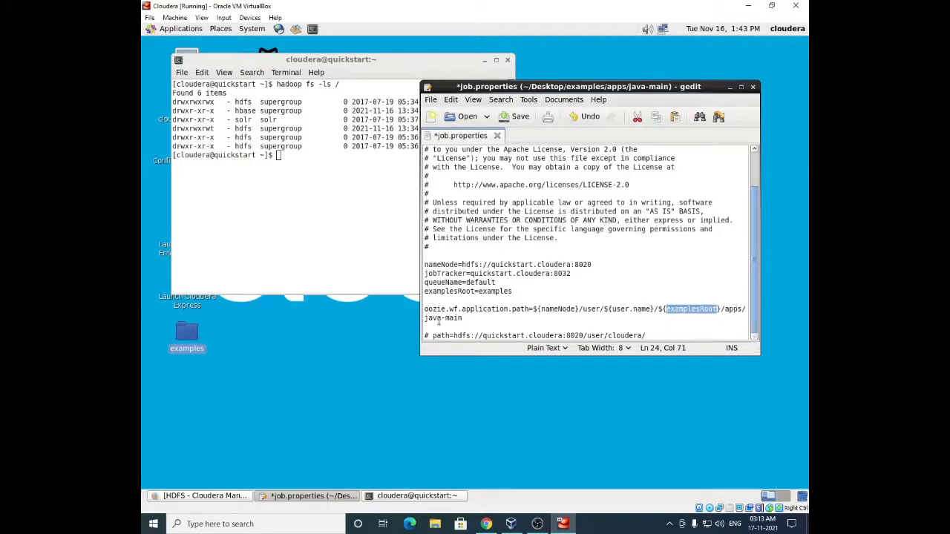
Step: Copy the full path from the comment line and list it in the terminal with hadoop fs -ls hdfs://quickstart.cloudera:8020/user/cloudera/
left_click_drag(653, 336, 423, 340)
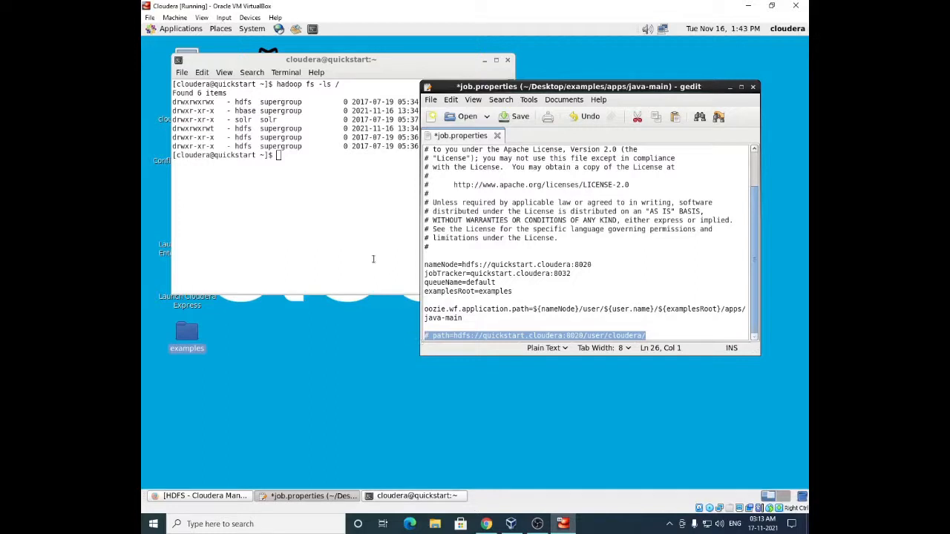
left_click(186, 334)
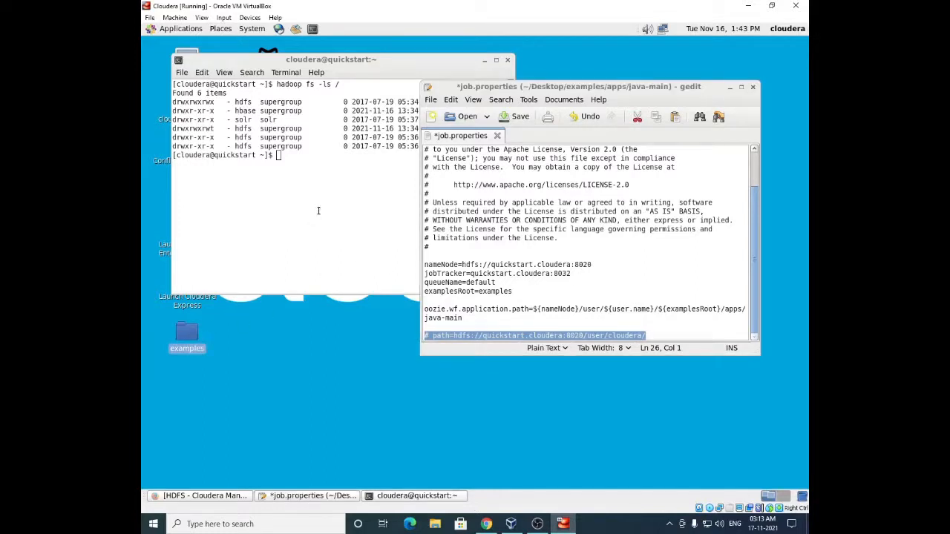
left_click(457, 336)
left_click_drag(453, 335, 639, 338)
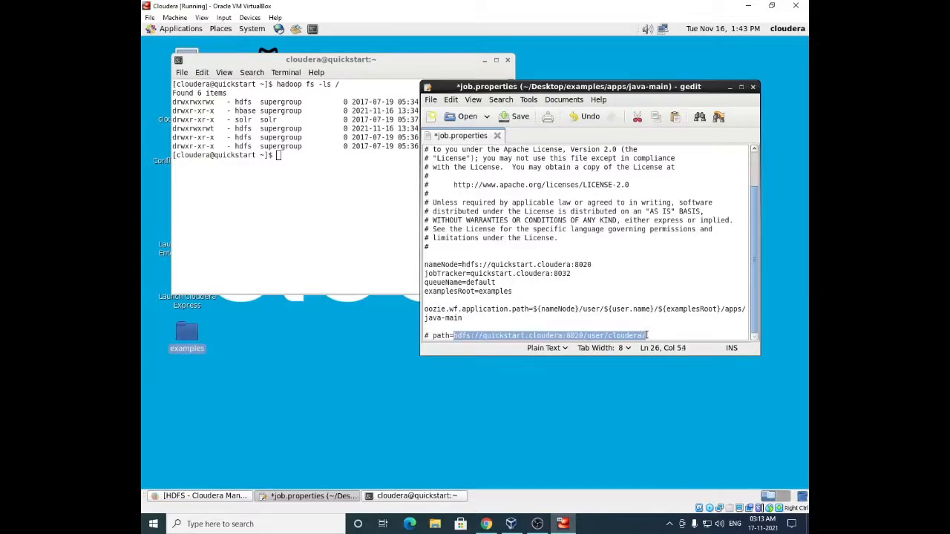
right_click(637, 340)
left_click(657, 384)
left_click(371, 212)
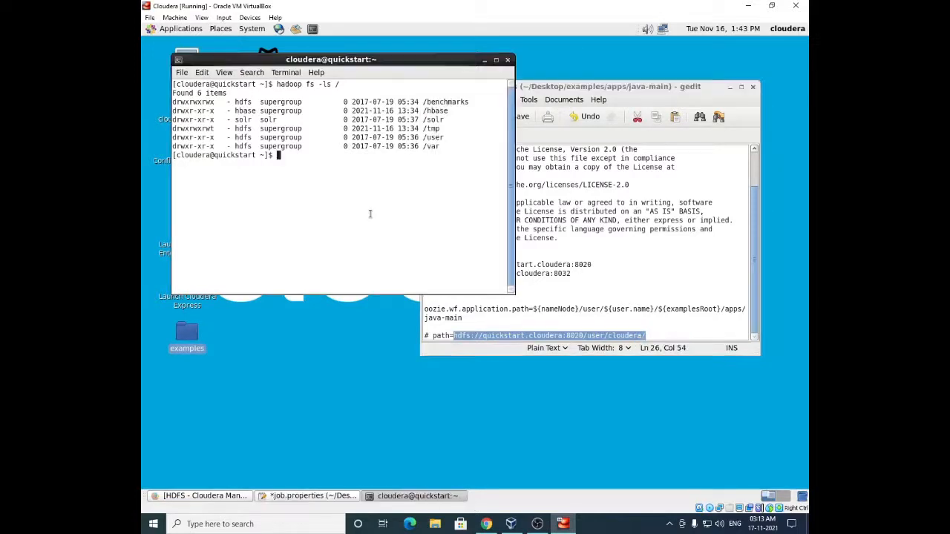
key("Up")
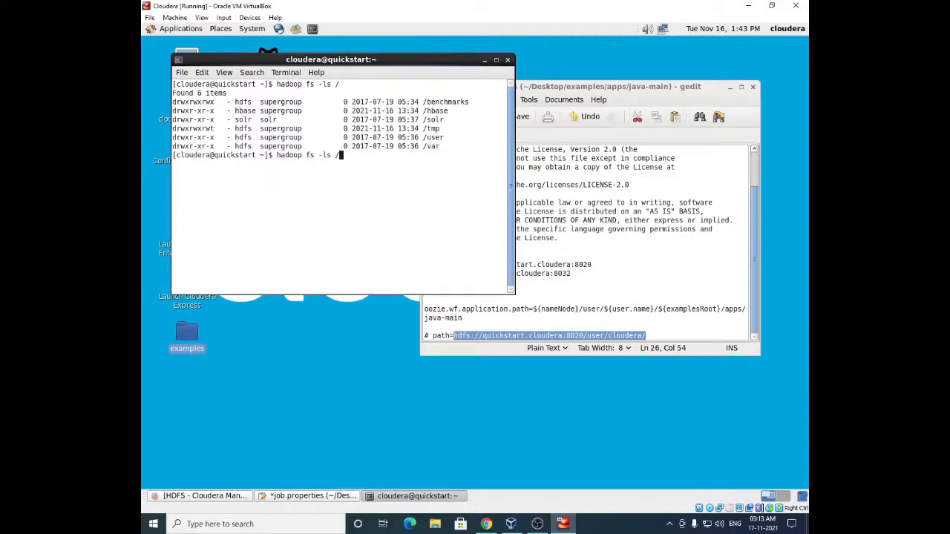
key("BackSpace")
right_click(362, 195)
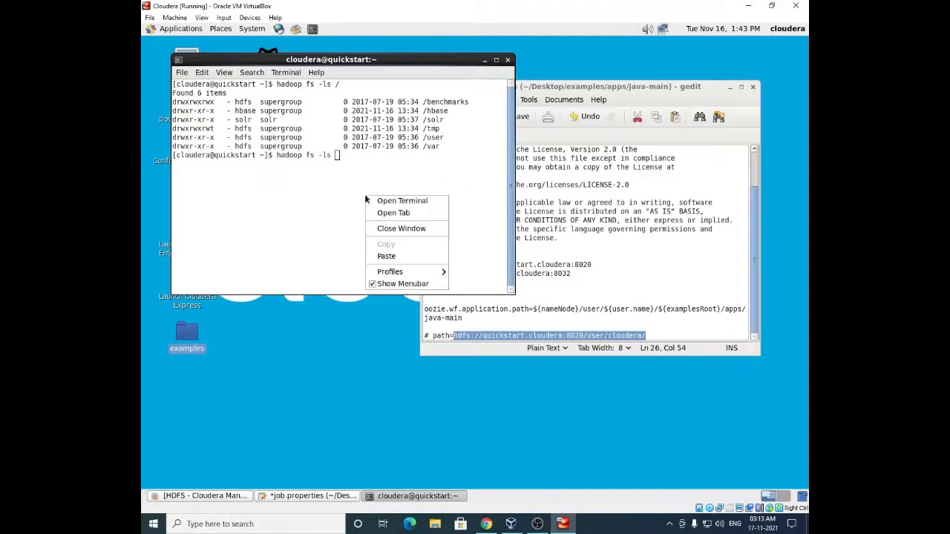
left_click(386, 254)
key("Return")
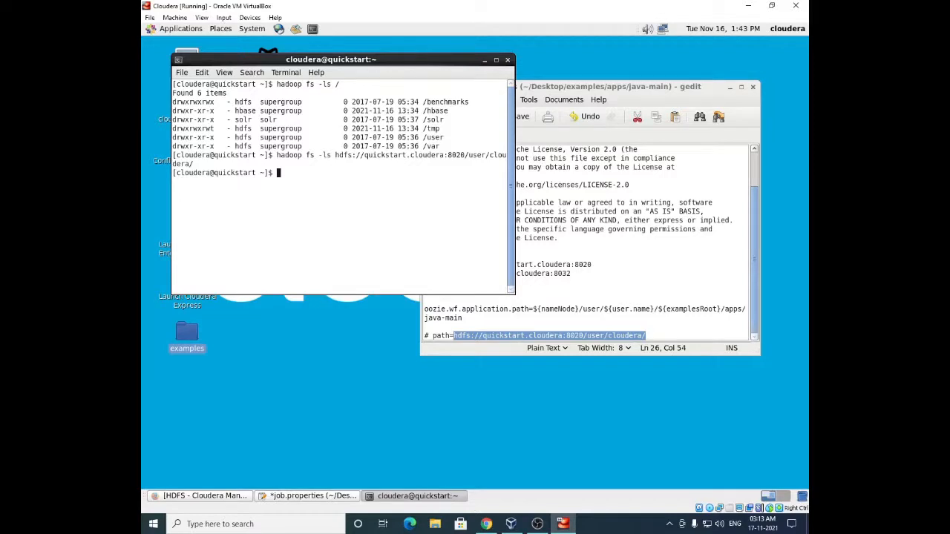
Step: Shorten the previous command's path and run hadoop fs -ls hdfs://quickstart.cloudera:8020
key("Up")
key("BackSpace")
key("BackSpace")
key("BackSpace")
key("BackSpace")
key("BackSpace")
key("BackSpace")
key("BackSpace")
key("BackSpace")
key("BackSpace")
key("BackSpace")
key("BackSpace")
key("BackSpace")
key("BackSpace")
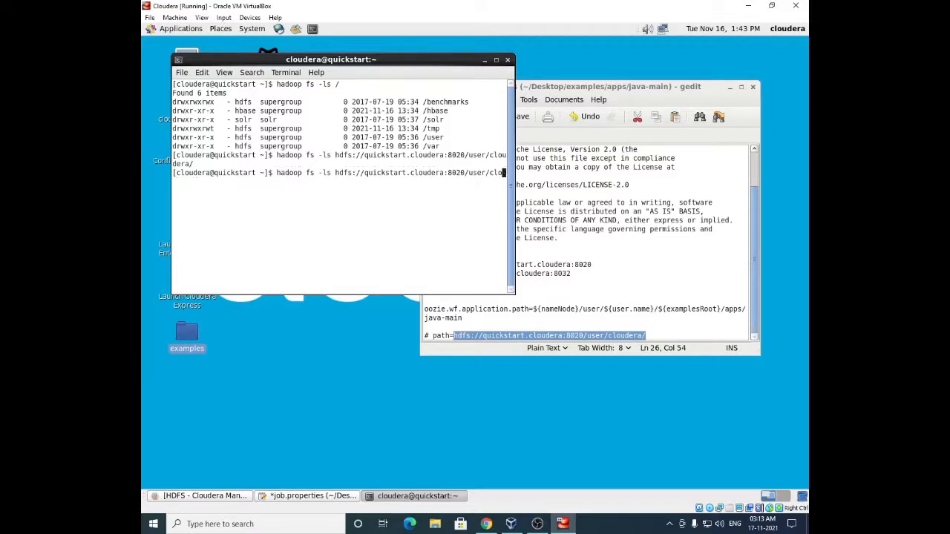
key("BackSpace")
key("BackSpace")
key("Return")
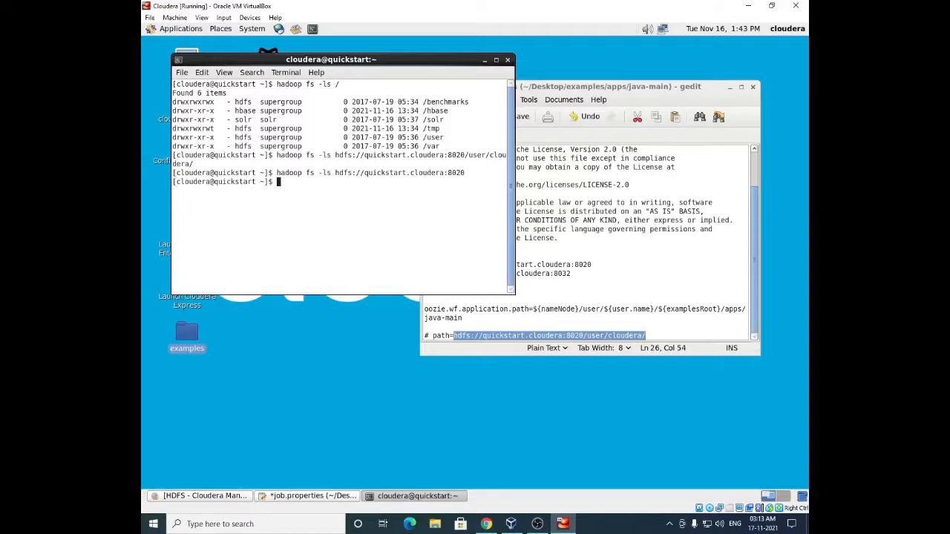
Step: Try the listing with a slash before the address: hadoop fs -ls /hdfs://quickstart.cloudera:8020
key("Up")
key("Left")
key("Left")
key("Left")
key("Left")
key("Left")
key("Left")
key("Left")
key("Left")
key("Left")
key("Left")
key("Left")
key("Left")
key("Left")
key("Left")
key("Left")
key("Left")
key("Left")
key("Left")
key("Left")
key("Left")
key("Left")
key("Left")
key("Left")
key("Left")
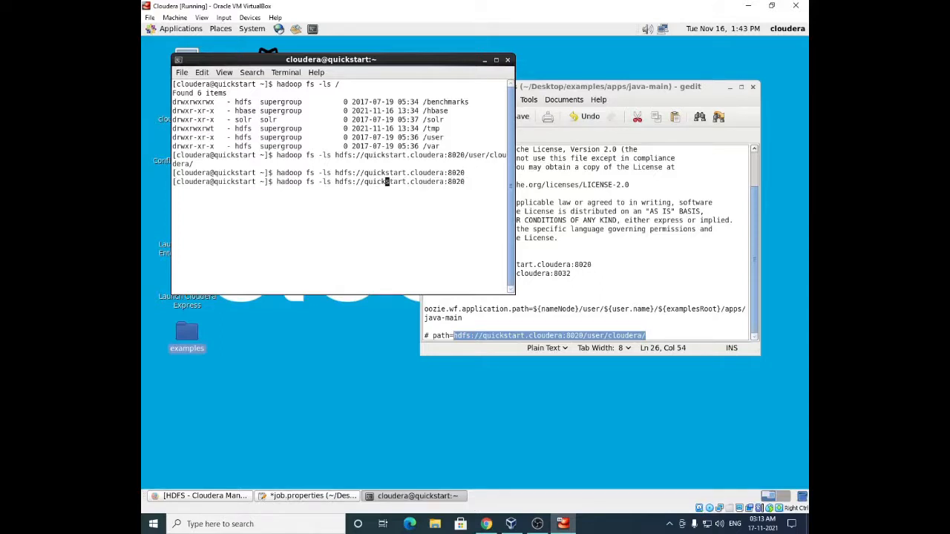
type("/")
key("Return")
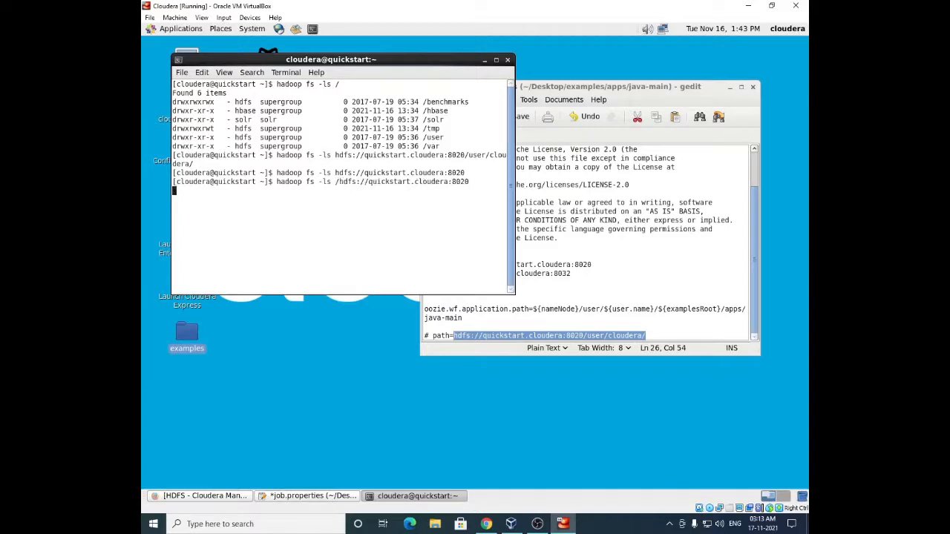
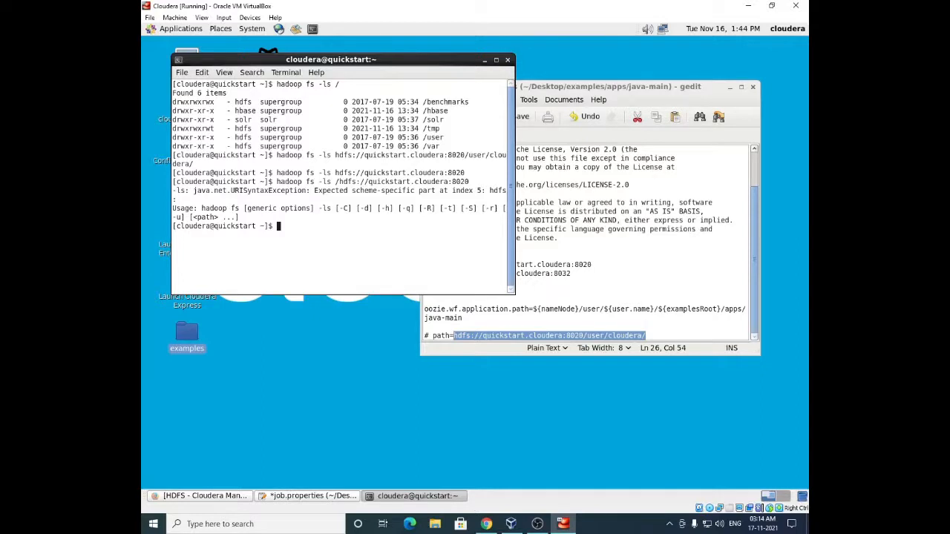
Step: Try listing the user directory by appending /user to the previous command's path
key("Up")
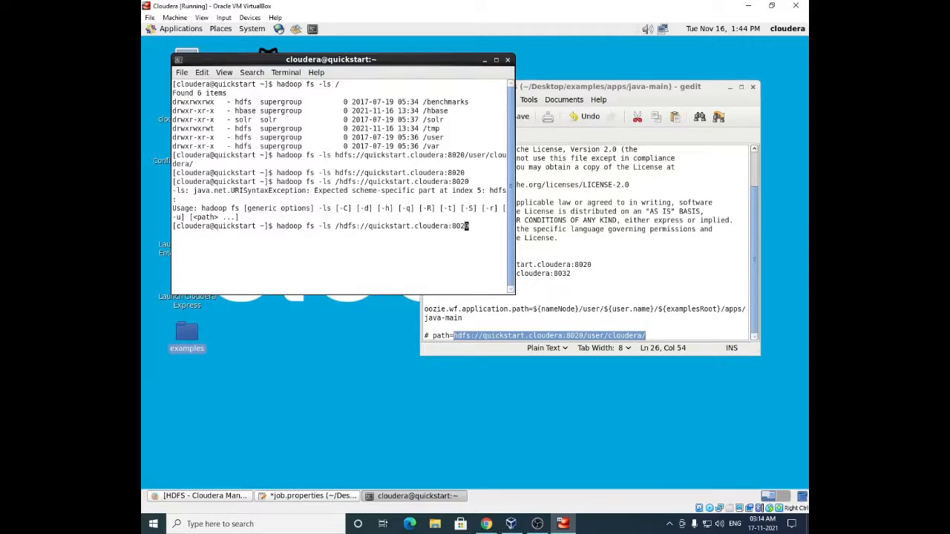
type("/user")
key("Return")
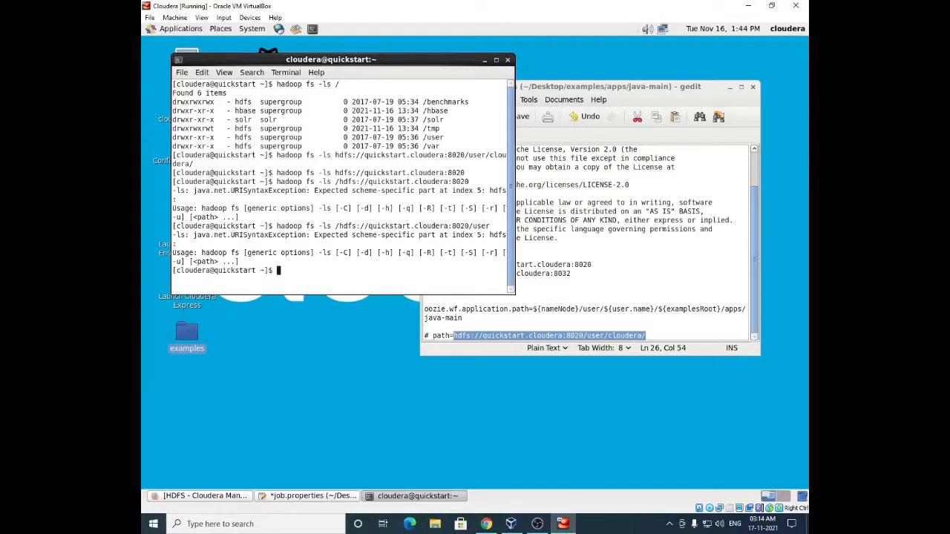
Step: Rerun the earlier listing without the leading slash: hadoop fs -ls hdfs://quickstart.cloudera:8020
key("Up")
key("BackSpace")
key("BackSpace")
key("BackSpace")
key("BackSpace")
key("BackSpace")
key("Up")
key("Up")
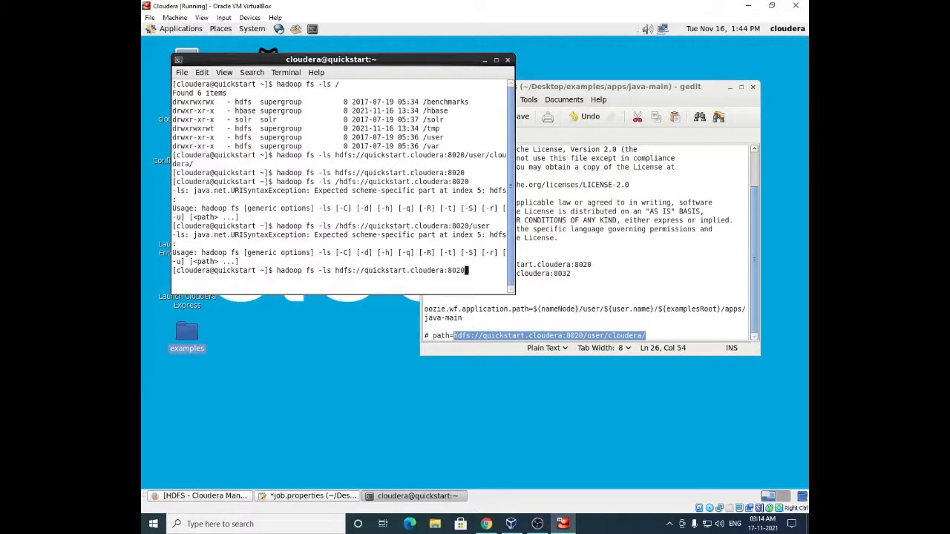
key("Return")
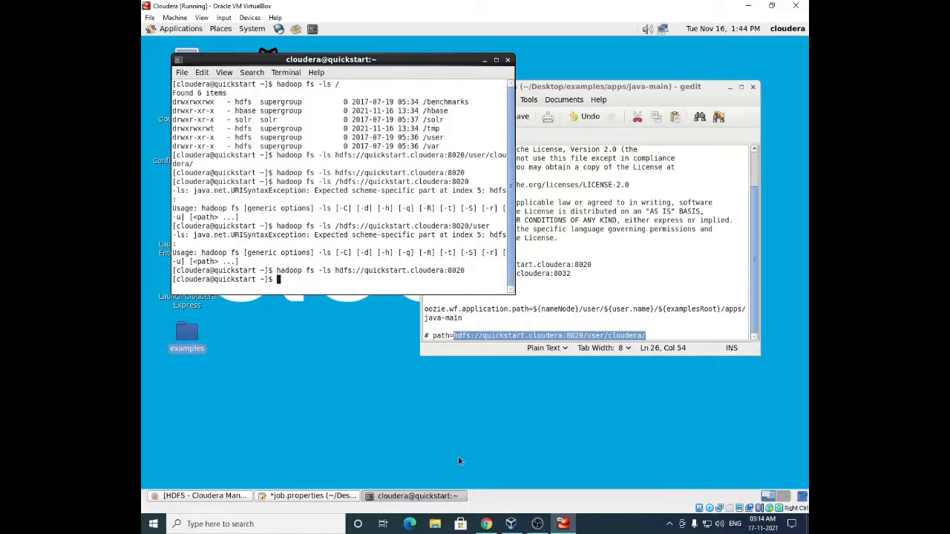
Step: Check the upload instructions in the Google Docs installation guide, and list the HDFS root in the VM's terminal with hadoop fs -ls /
left_click(486, 524)
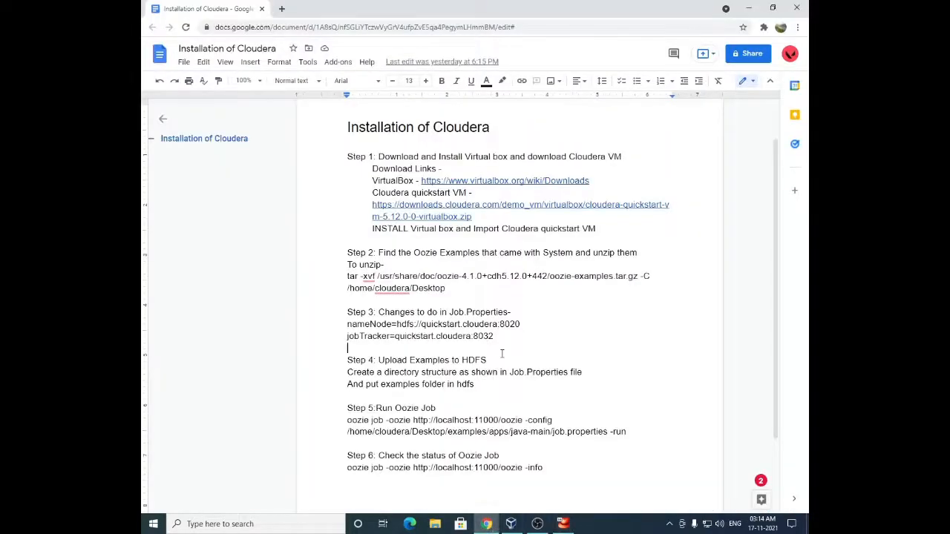
scroll(486, 375, "down", 1)
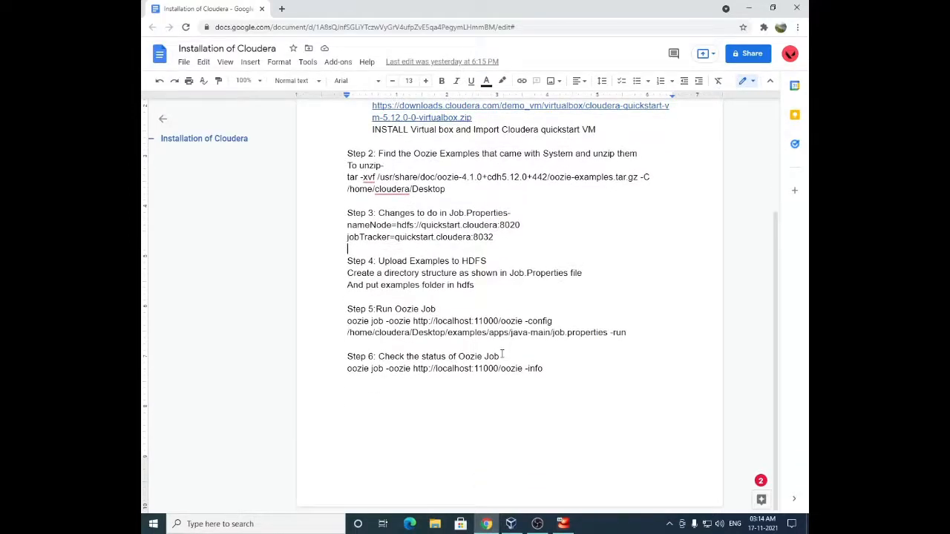
scroll(502, 355, "up", 1)
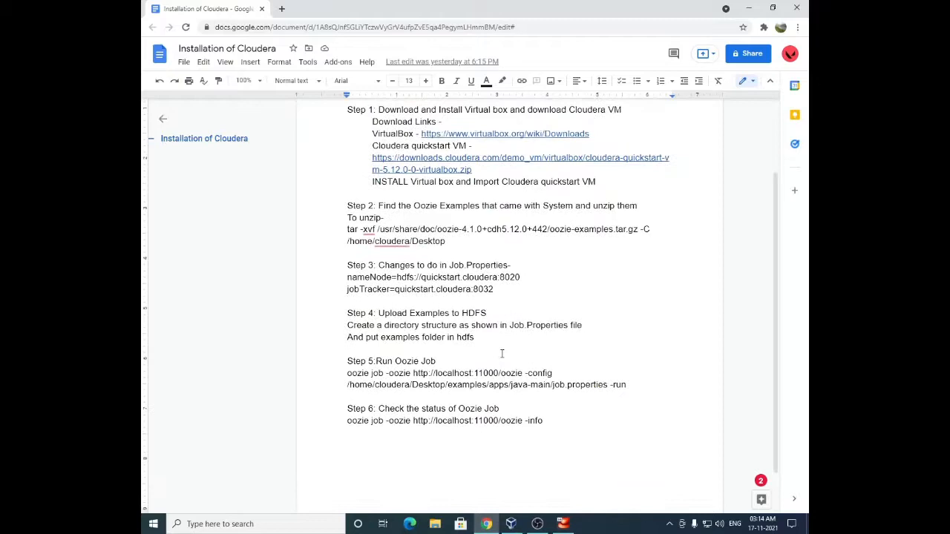
left_click(564, 524)
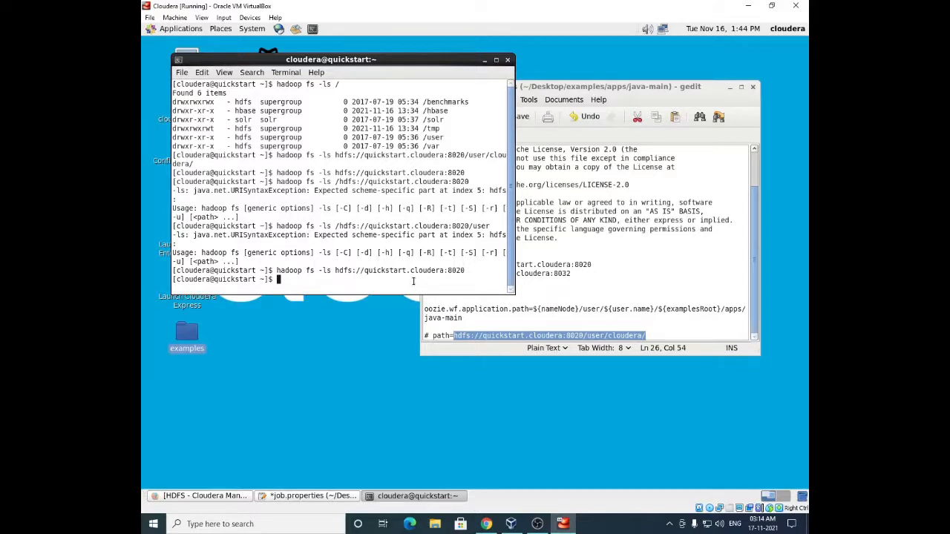
key("Up")
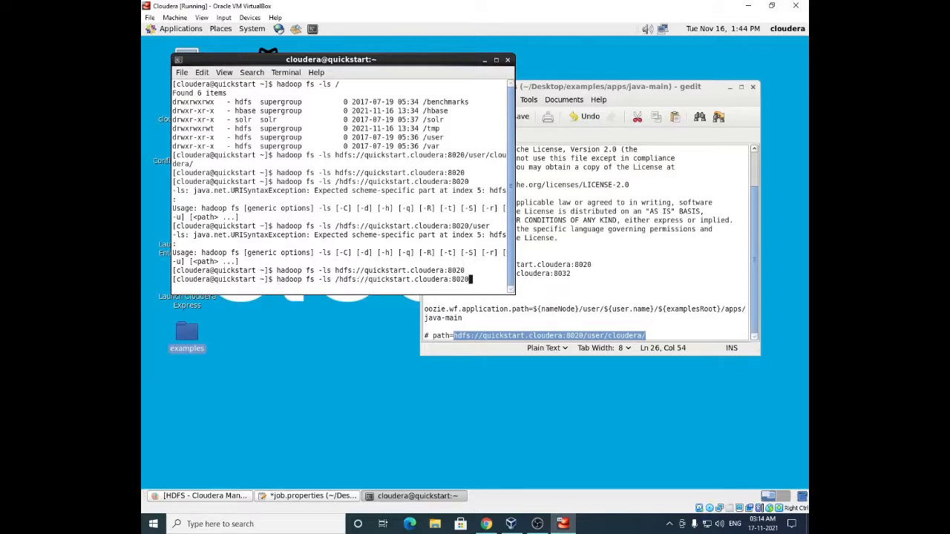
key("BackSpace")
key("BackSpace")
key("BackSpace")
key("BackSpace")
key("BackSpace")
key("BackSpace")
key("BackSpace")
key("BackSpace")
key("BackSpace")
key("BackSpace")
key("BackSpace")
key("BackSpace")
key("BackSpace")
key("BackSpace")
key("BackSpace")
key("BackSpace")
key("BackSpace")
key("BackSpace")
key("BackSpace")
key("BackSpace")
type("/")
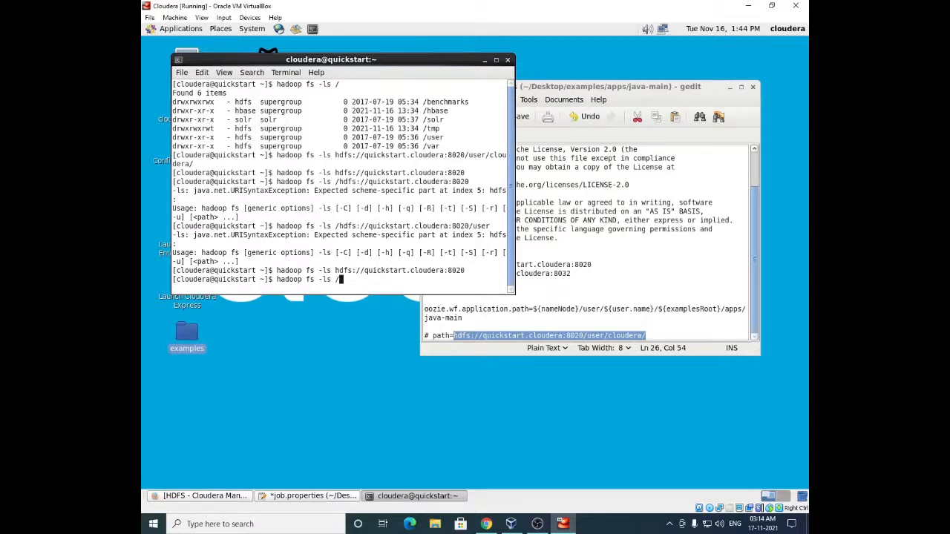
key("Return")
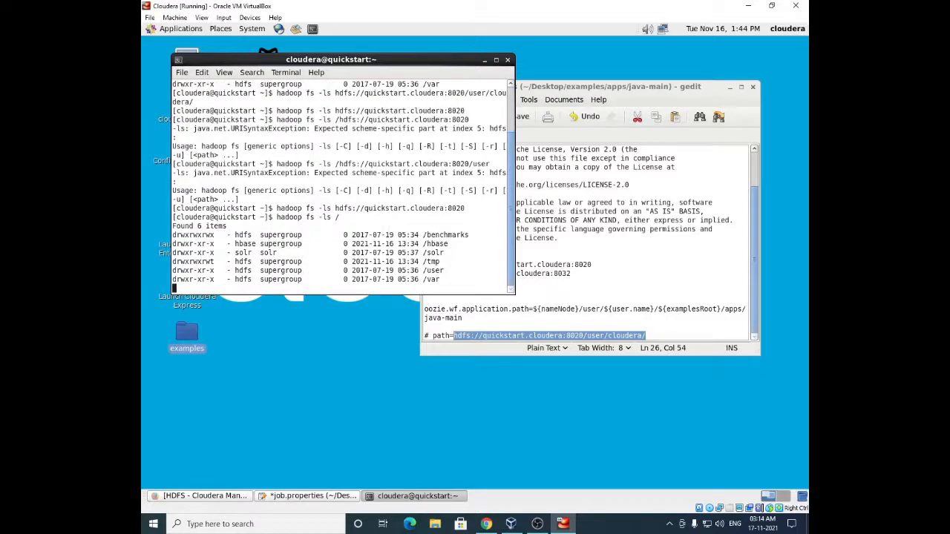
Step: List the HDFS user directory with hadoop fs -ls /user and highlight the /user/cloudera entry
double_click(434, 271)
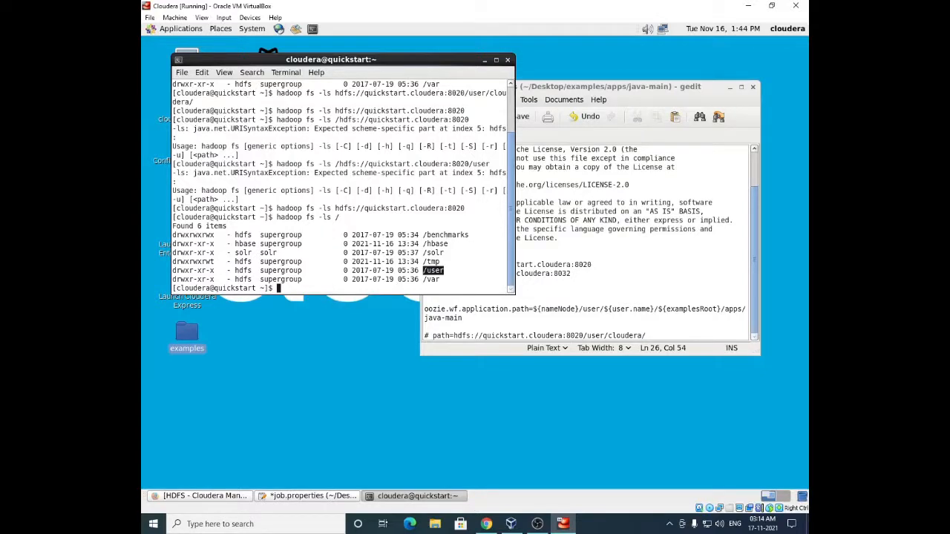
key("Up")
type("user")
key("Return")
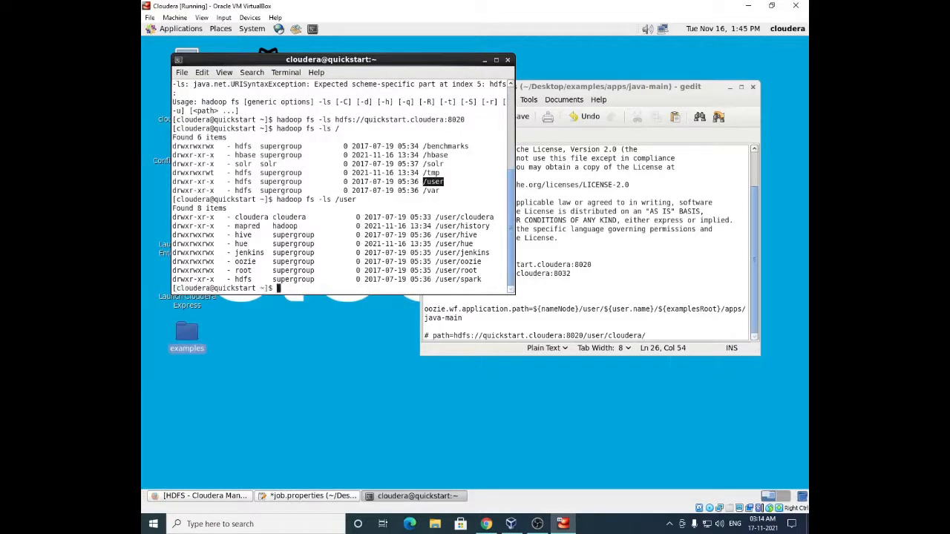
double_click(479, 217)
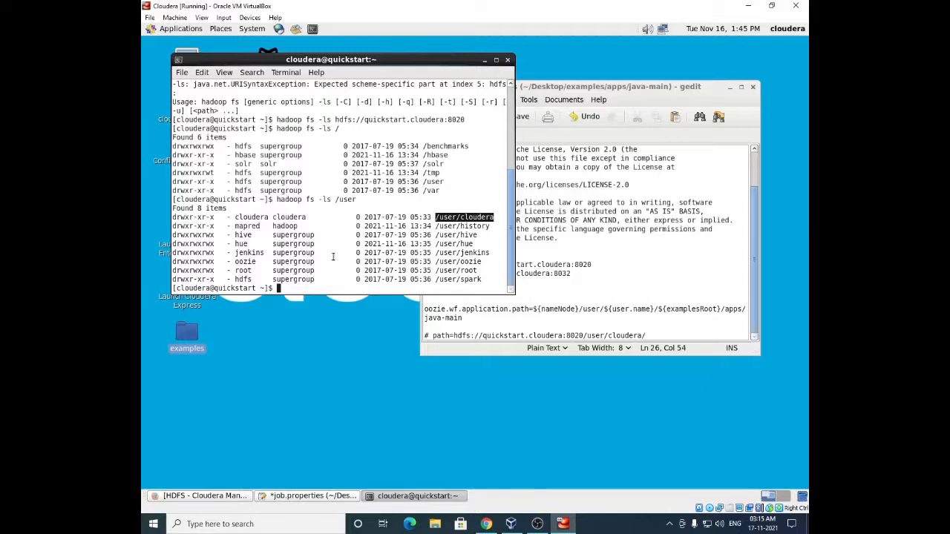
Step: Start a hadoop fs -put command with source /home/cloudera/Desktop/examples, copying the location from the examples folder's properties
type("hadoop fs -put")
right_click(191, 335)
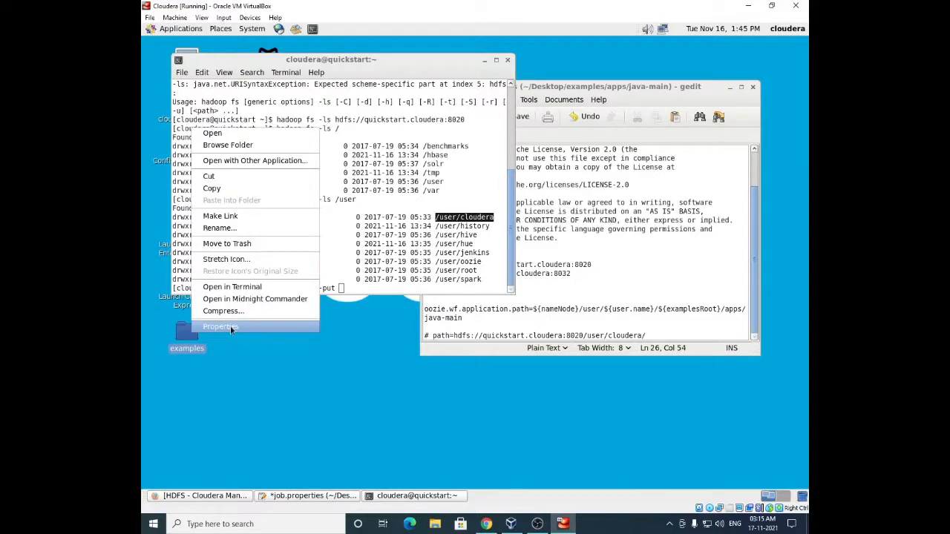
left_click(223, 328)
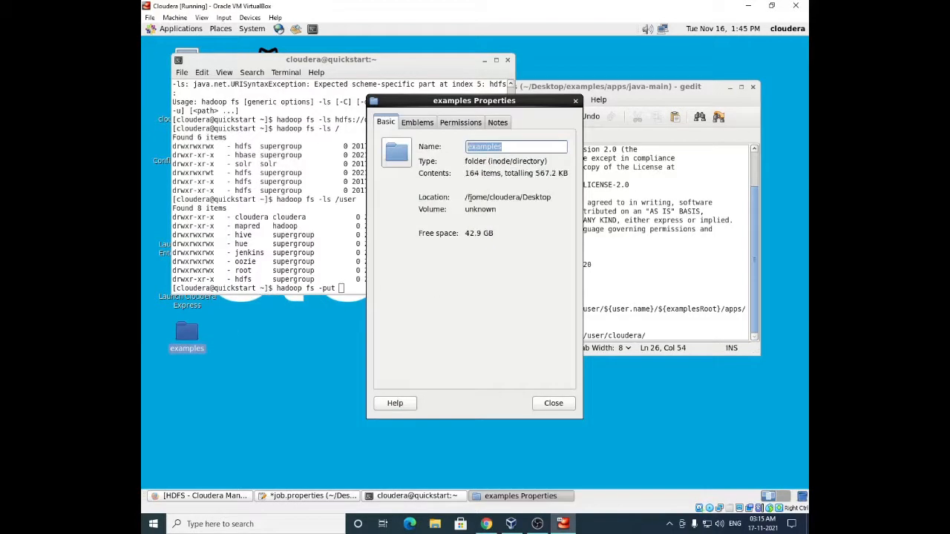
left_click_drag(466, 198, 549, 197)
right_click(549, 198)
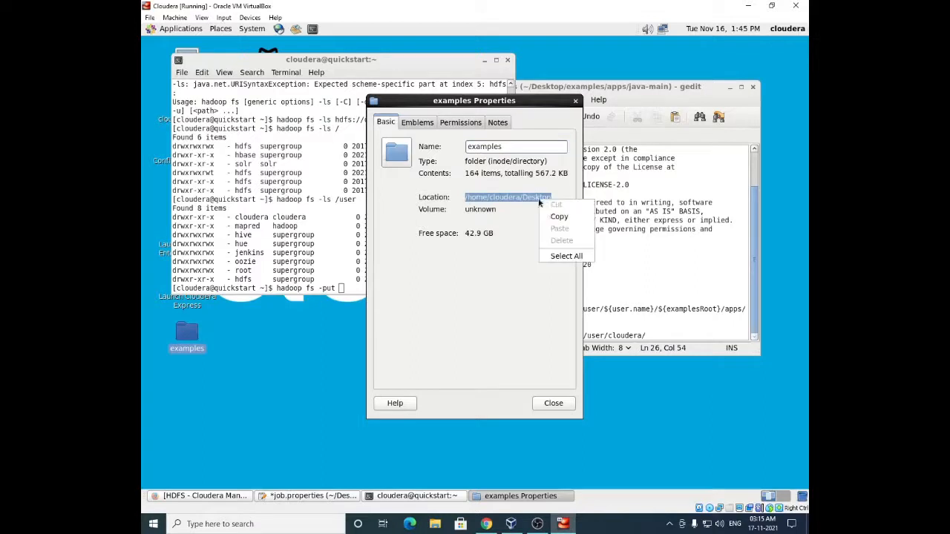
left_click(564, 215)
left_click(575, 100)
right_click(375, 285)
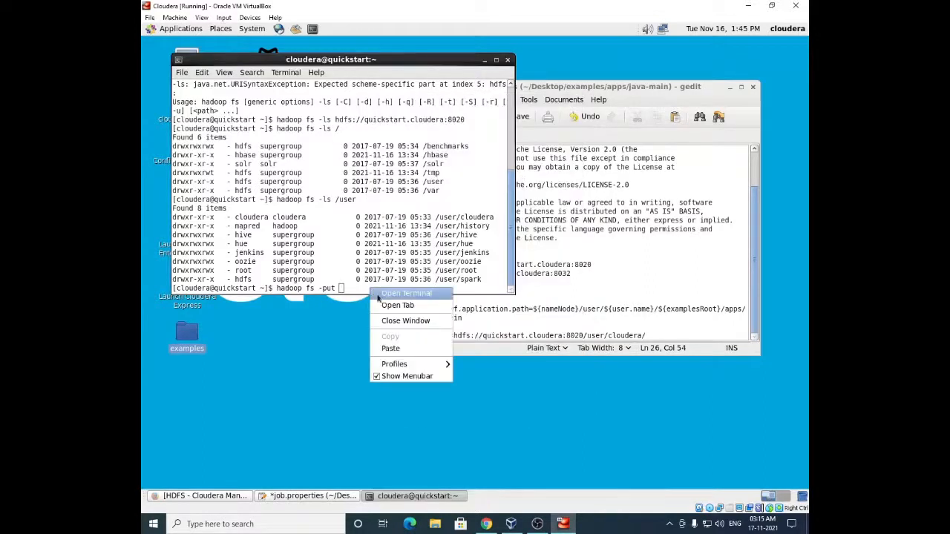
left_click(394, 347)
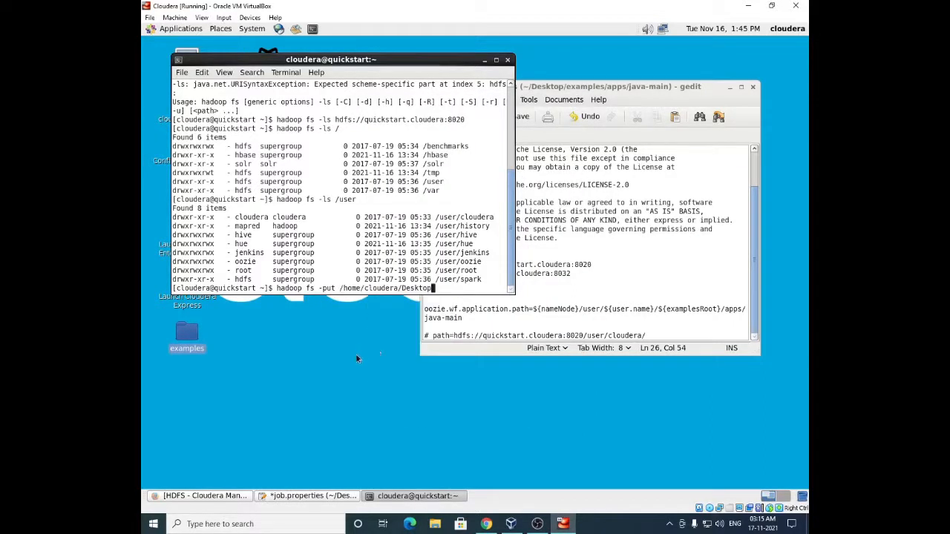
type("/examp")
type("les")
Step: Add the listed path /user/cloudera as the destination of the put command and run the upload
left_click_drag(335, 201, 357, 200)
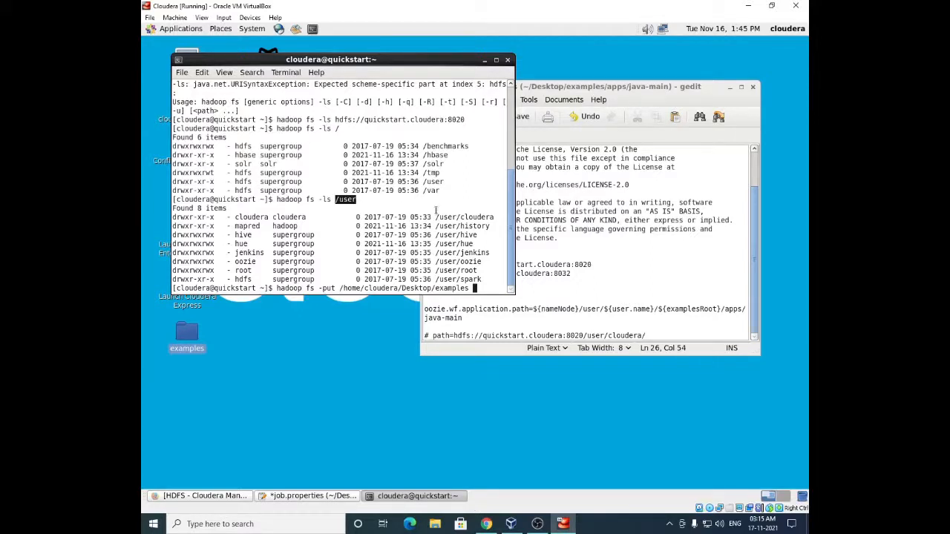
left_click_drag(435, 216, 494, 217)
right_click(488, 219)
left_click(501, 272)
right_click(486, 288)
left_click(487, 347)
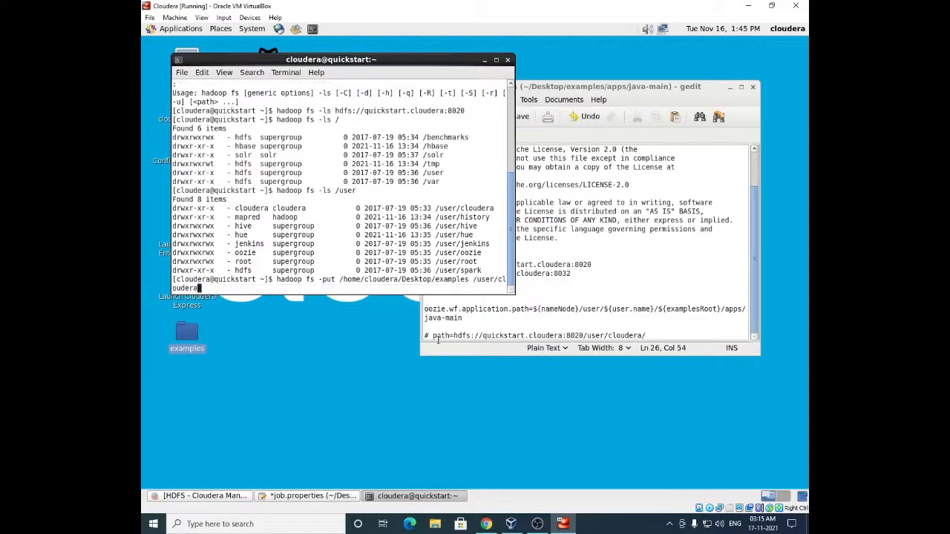
type("/")
key("BackSpace")
key("Return")
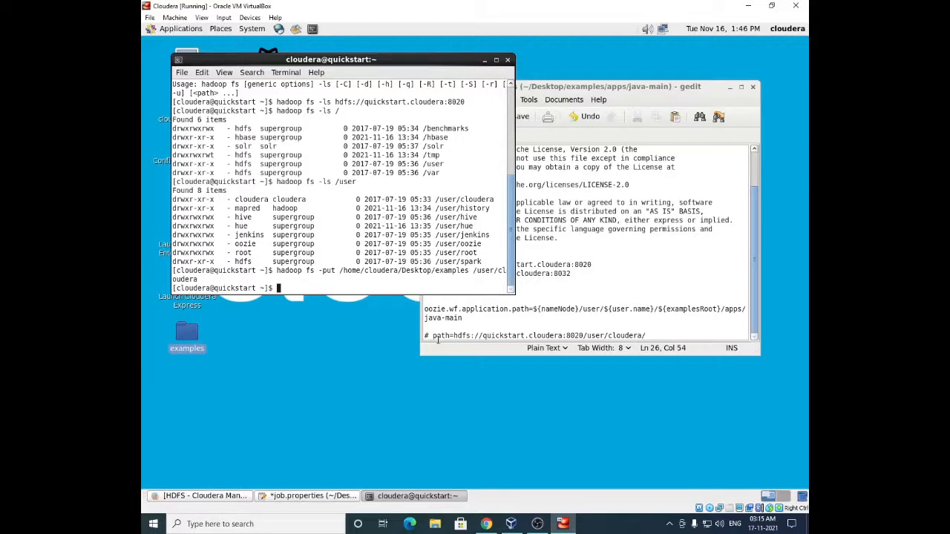
Step: List the upload destination in HDFS with hadoop fs -ls /user/cloudera
key("Up")
key("Up")
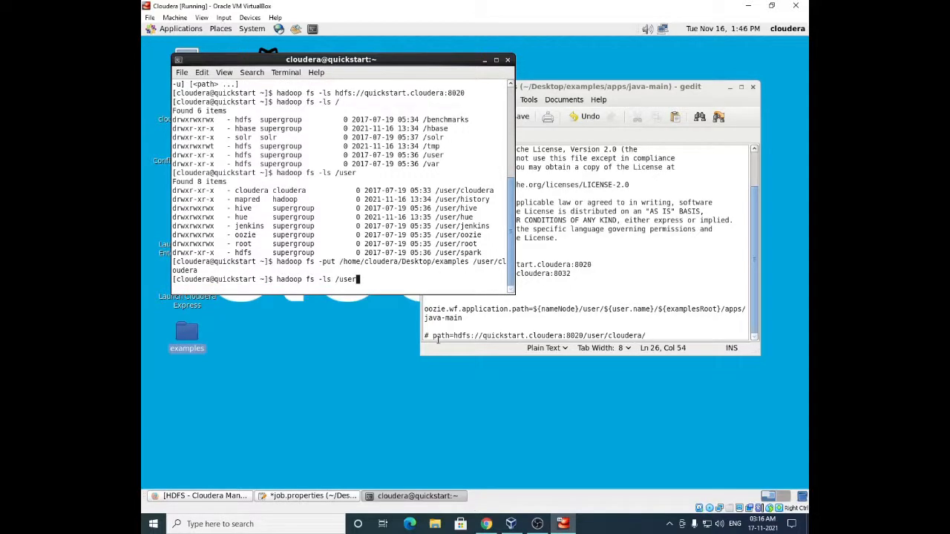
type("/clouder")
type("a")
key("Return")
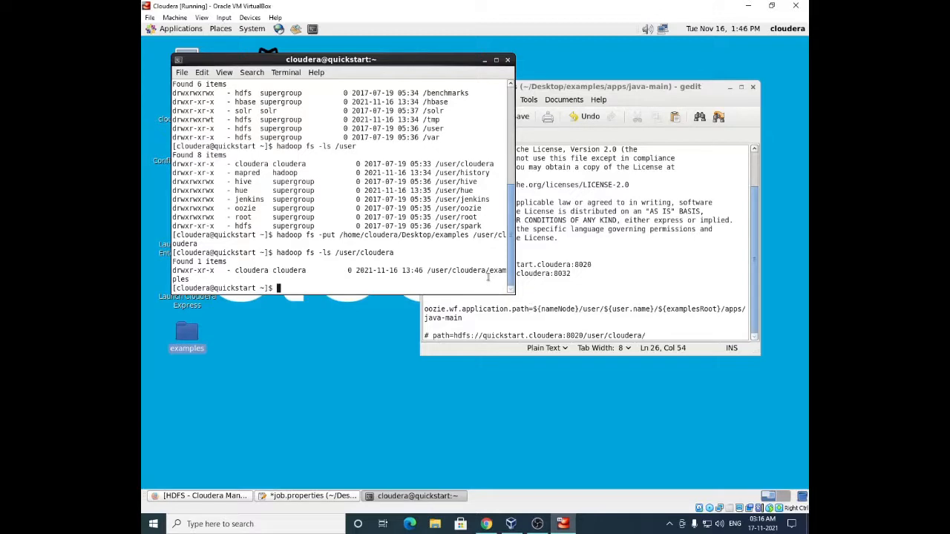
Step: List the uploaded folder's contents with hadoop fs -ls /user/cloudera/examples and close the terminal
key("Up")
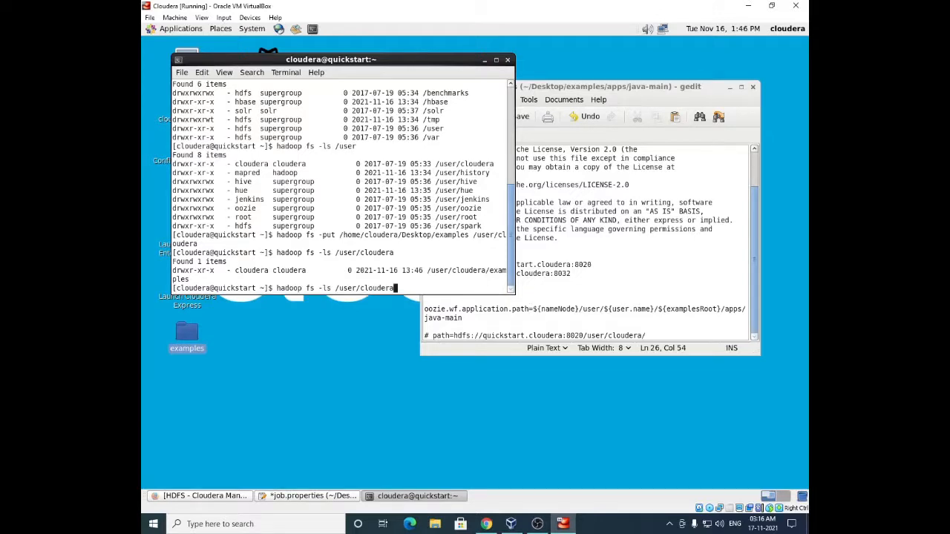
type("/examples")
key("Return")
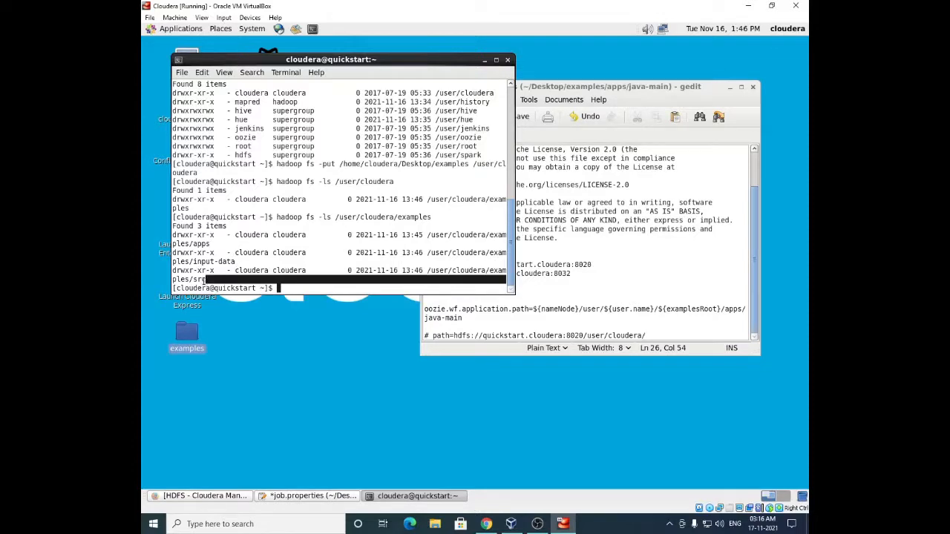
left_click(508, 61)
Step: Save the edited job.properties file and close the text editor
left_click(541, 184)
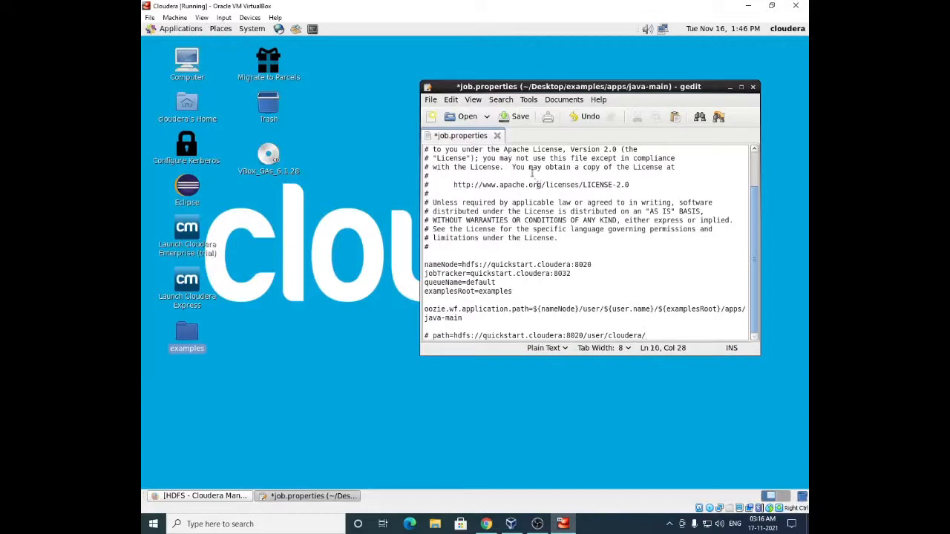
left_click(517, 117)
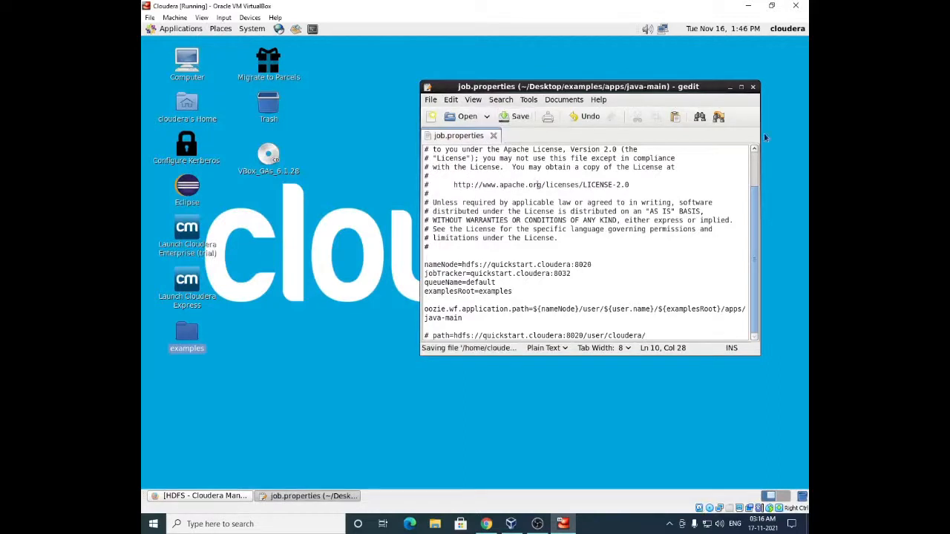
left_click(753, 88)
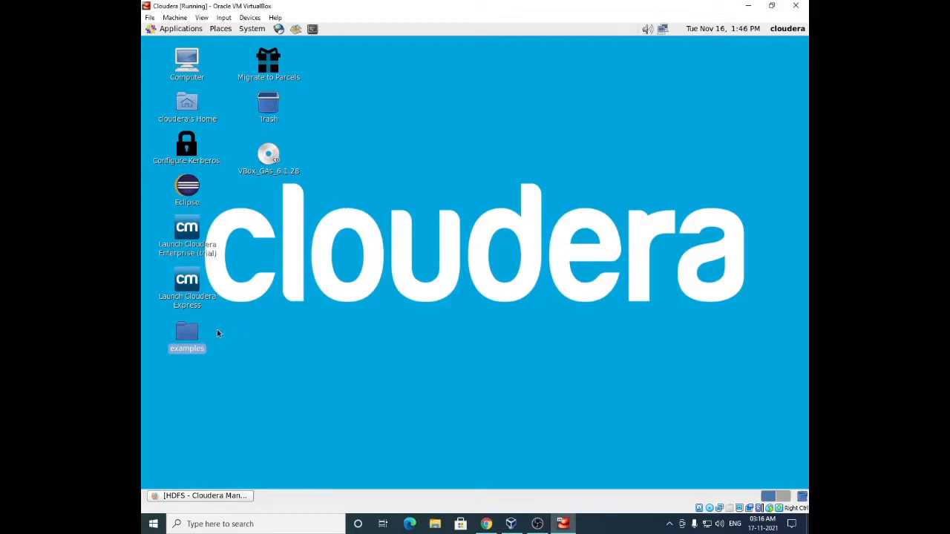
Step: Open a new terminal in the VM and copy the Step 5 Oozie run command from the Google Docs installation guide
left_click(312, 29)
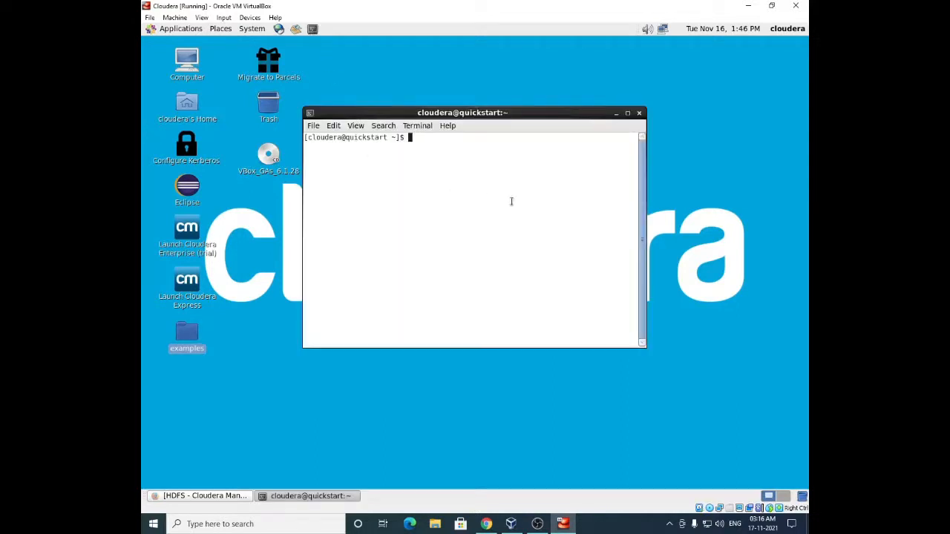
left_click(486, 524)
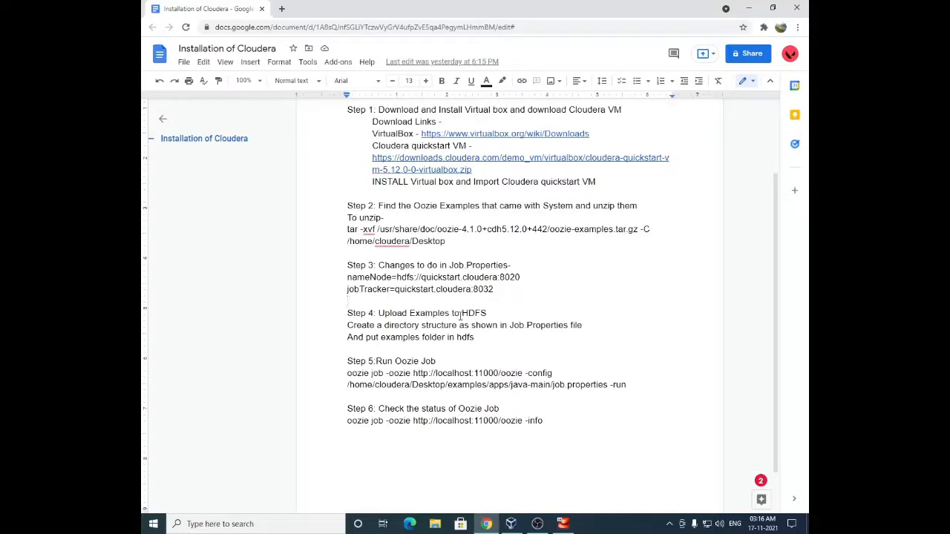
left_click_drag(475, 338, 335, 305)
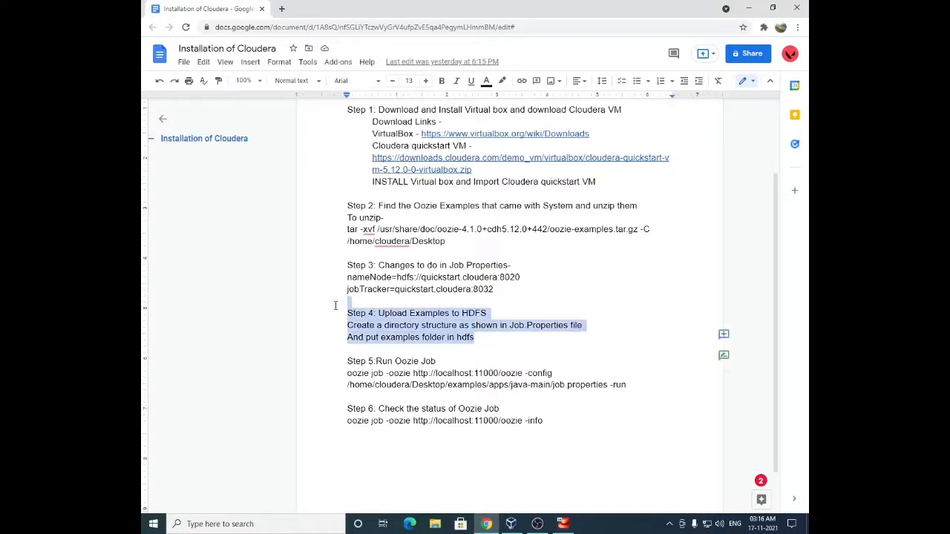
double_click(477, 315)
left_click(483, 347)
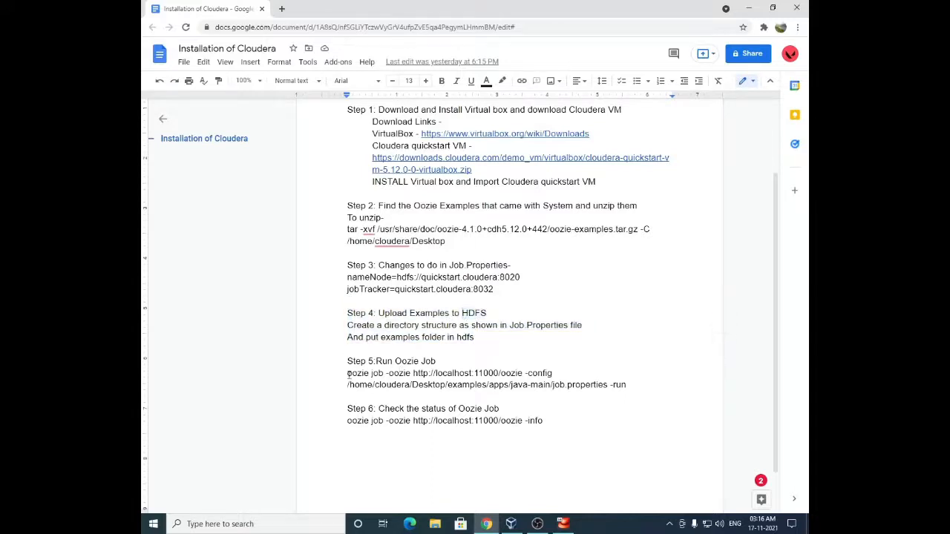
left_click(348, 373)
left_click_drag(348, 374, 619, 384)
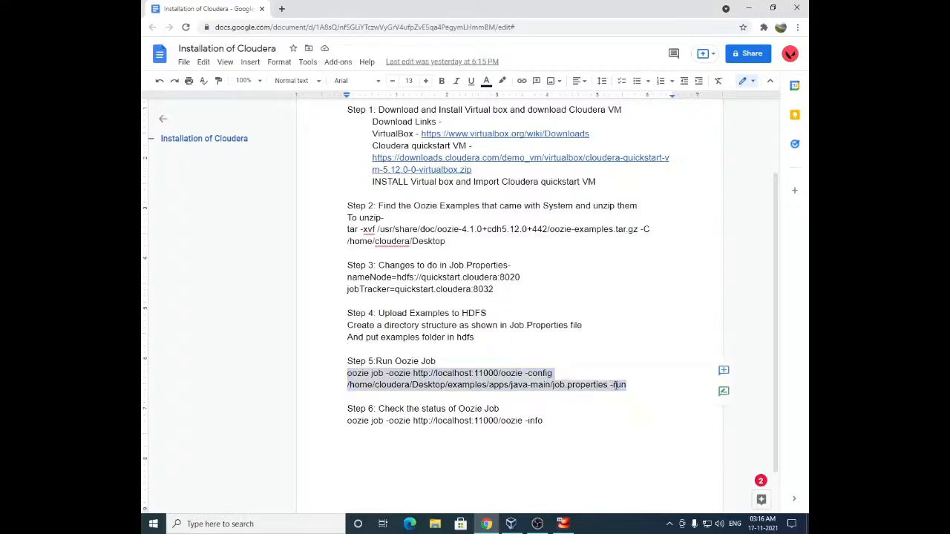
right_click(619, 384)
left_click(643, 103)
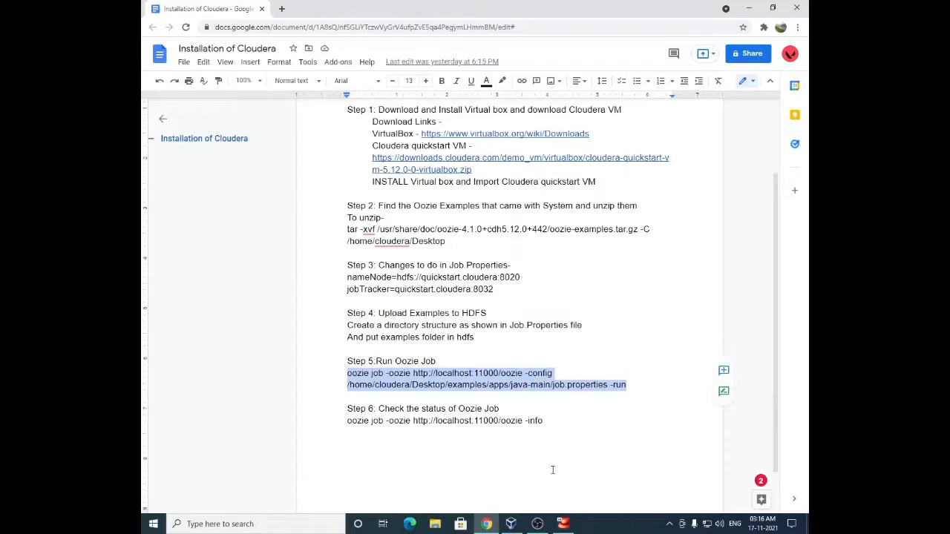
Step: Switch to the VM terminal, paste the copied Oozie command for java-main's job.properties with -run, and execute it
left_click(562, 524)
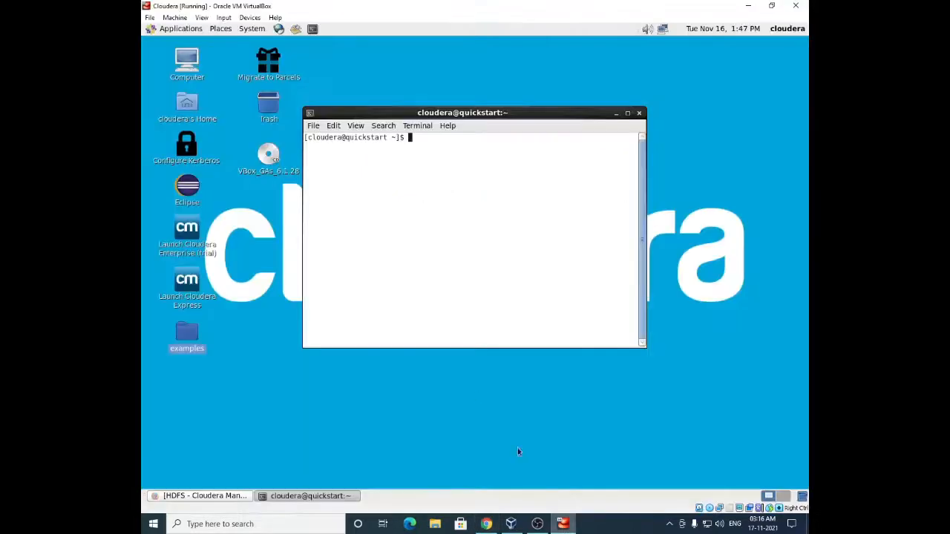
right_click(440, 187)
left_click(462, 244)
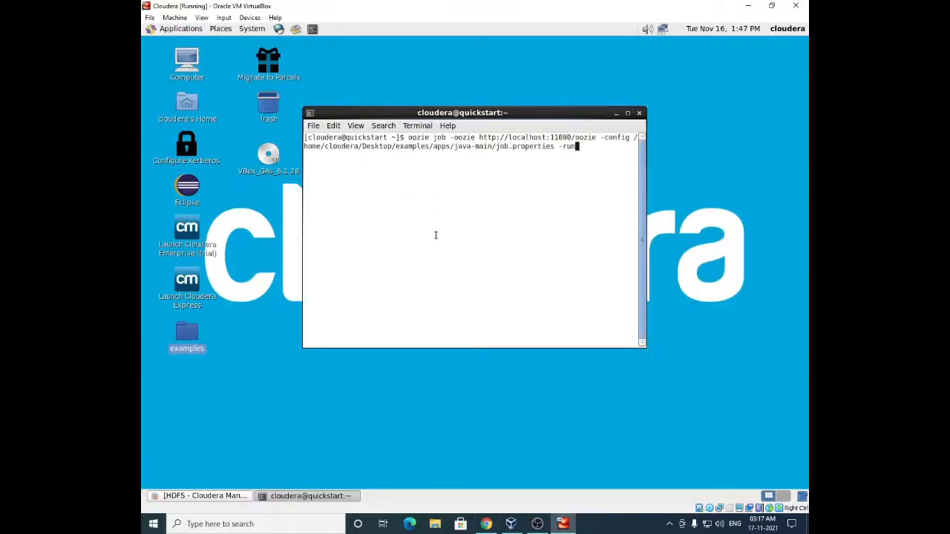
double_click(414, 138)
left_click_drag(450, 138, 474, 138)
left_click(494, 162)
left_click_drag(476, 138, 597, 139)
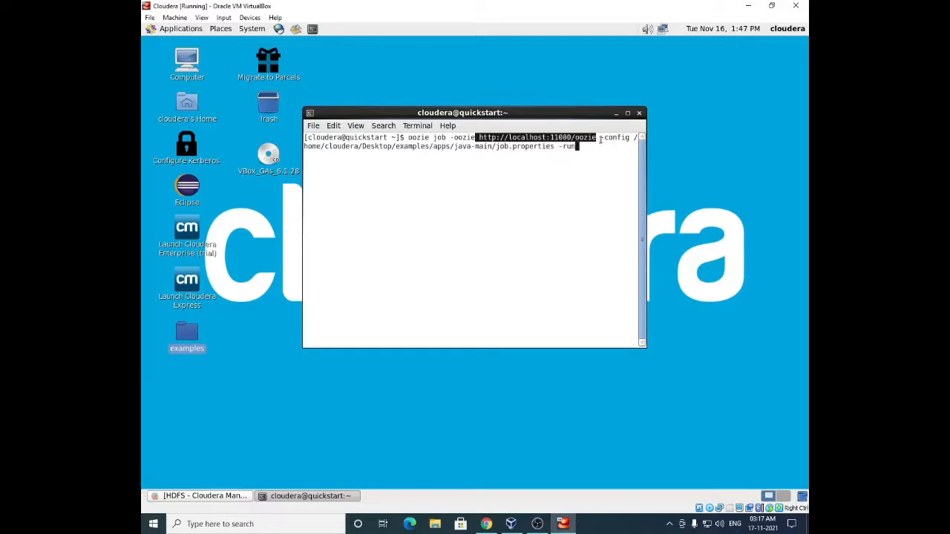
left_click_drag(599, 140, 554, 146)
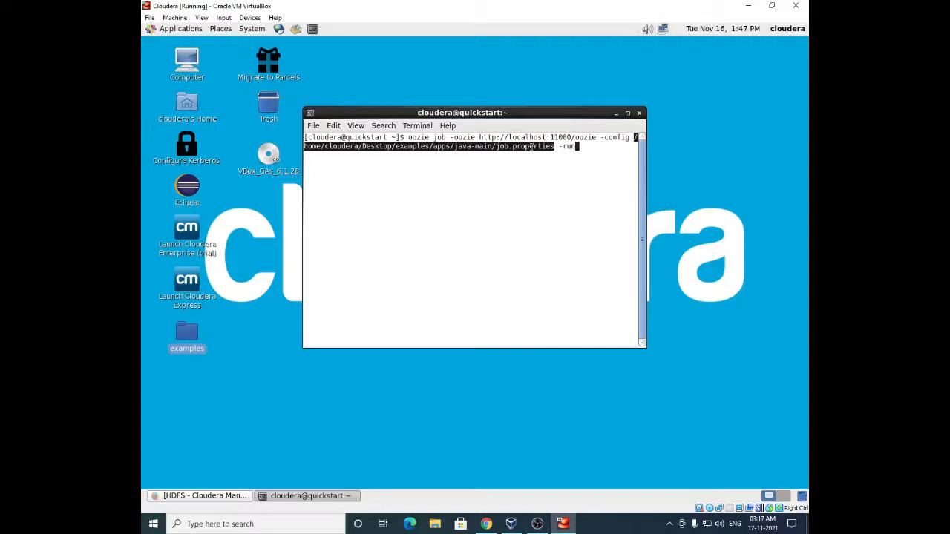
left_click(586, 150)
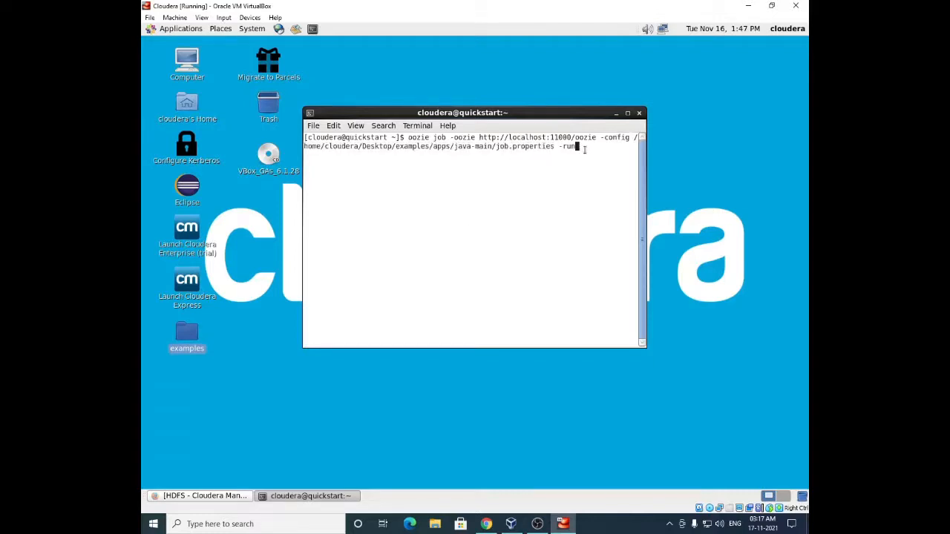
key("Return")
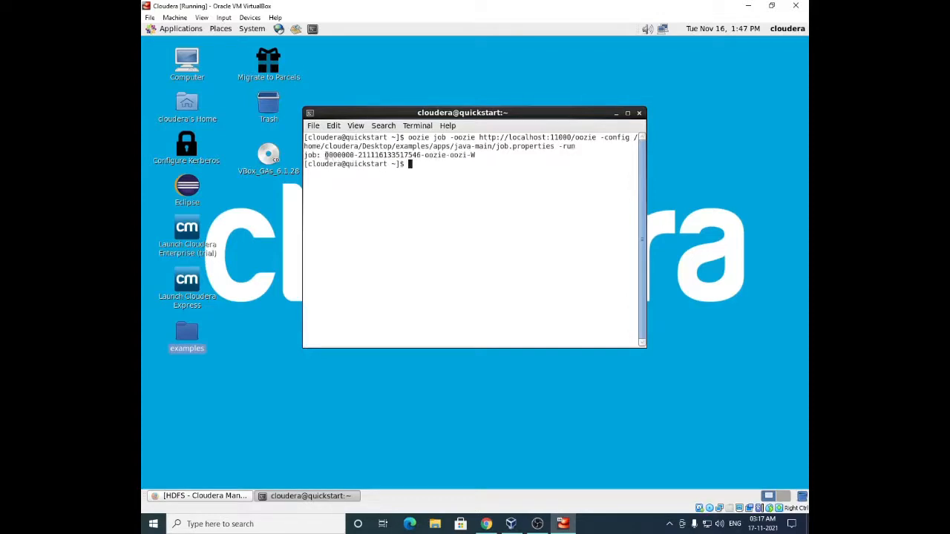
Step: Copy the submitted Oozie job's ID from the terminal output
left_click_drag(326, 155, 519, 155)
left_click(462, 157)
left_click_drag(324, 155, 474, 156)
right_click(468, 155)
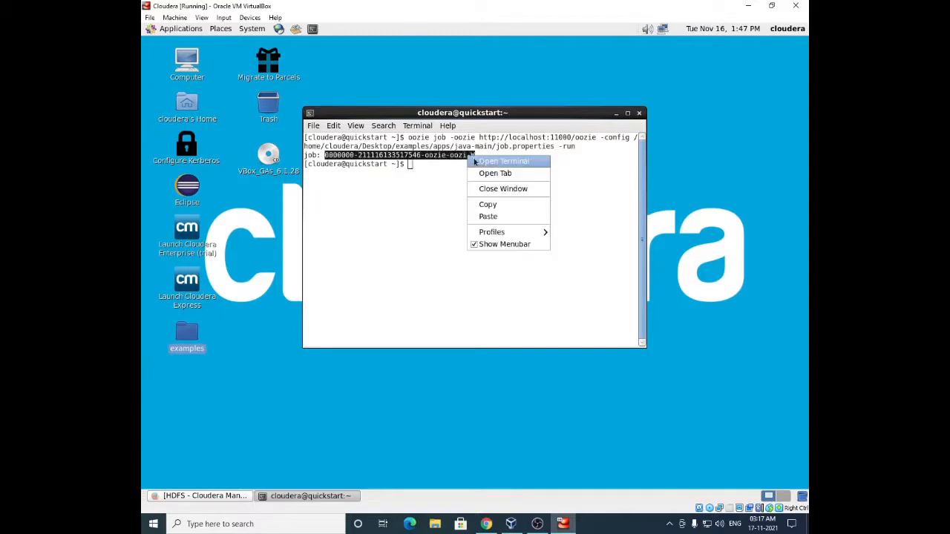
left_click(489, 206)
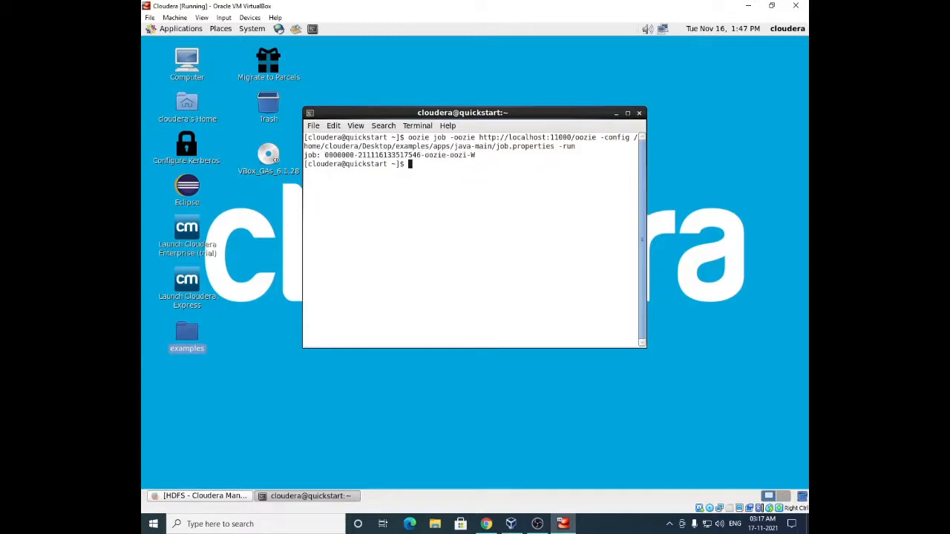
key("Up")
key("BackSpace")
key("BackSpace")
key("BackSpace")
key("BackSpace")
key("BackSpace")
key("BackSpace")
key("BackSpace")
key("BackSpace")
key("BackSpace")
key("BackSpace")
key("BackSpace")
key("BackSpace")
key("BackSpace")
key("BackSpace")
key("BackSpace")
key("BackSpace")
key("BackSpace")
key("BackSpace")
key("BackSpace")
key("BackSpace")
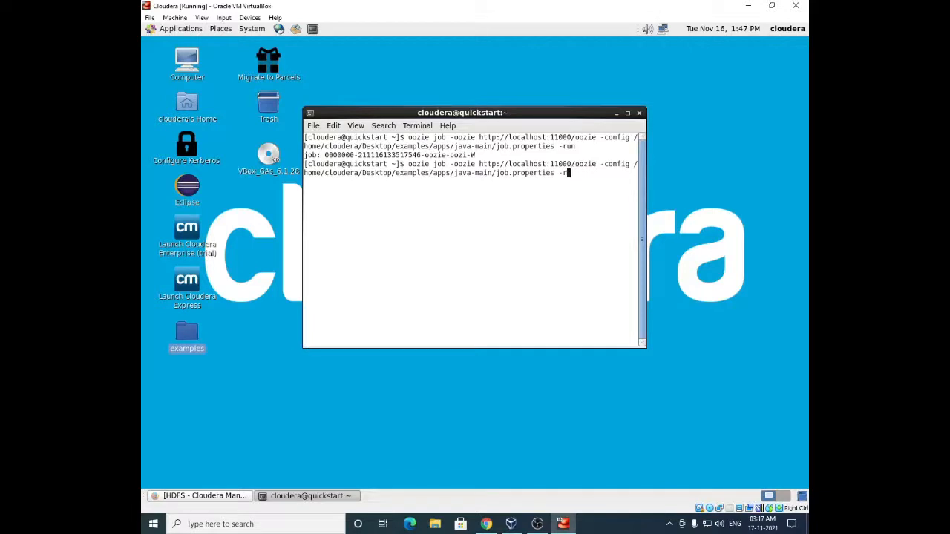
key("BackSpace")
key("BackSpace")
key("BackSpace")
key("BackSpace")
key("BackSpace")
key("BackSpace")
key("BackSpace")
key("BackSpace")
key("BackSpace")
key("BackSpace")
key("BackSpace")
key("BackSpace")
key("BackSpace")
key("BackSpace")
key("BackSpace")
key("BackSpace")
key("BackSpace")
key("BackSpace")
key("BackSpace")
key("BackSpace")
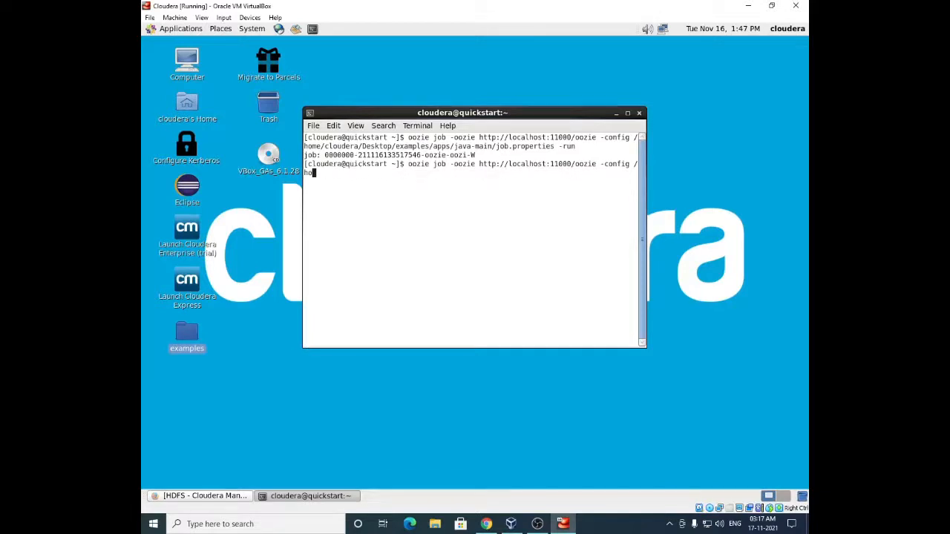
key("BackSpace")
key("BackSpace")
key("BackSpace")
key("BackSpace")
key("BackSpace")
type("info")
right_click(492, 197)
left_click(513, 259)
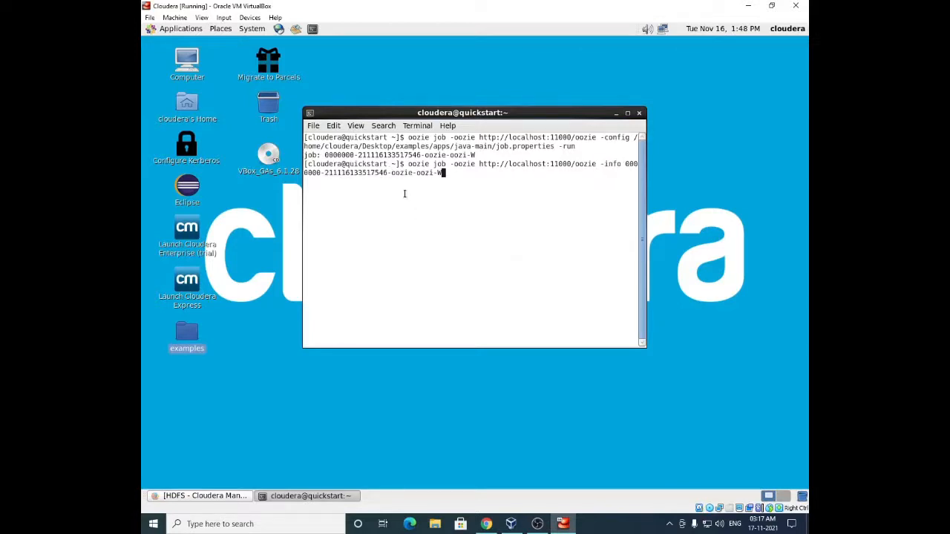
key("Return")
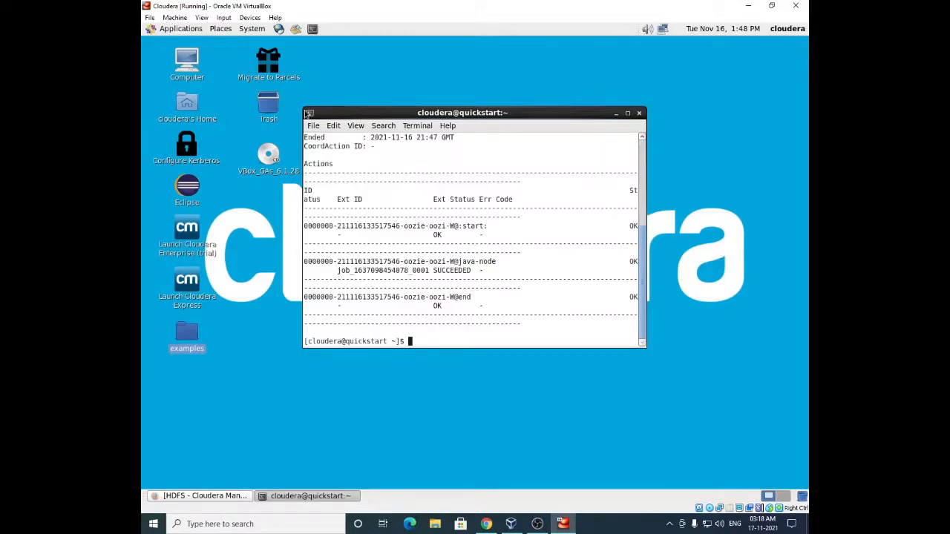
Step: Enlarge the terminal window and examine the workflow's overall status and the status of each action
left_click_drag(305, 109, 182, 42)
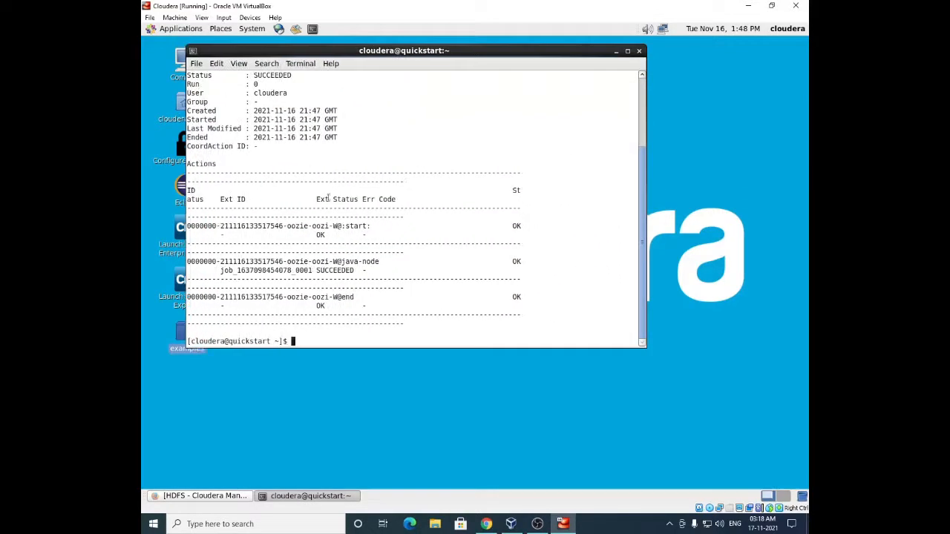
left_click_drag(644, 346, 766, 454)
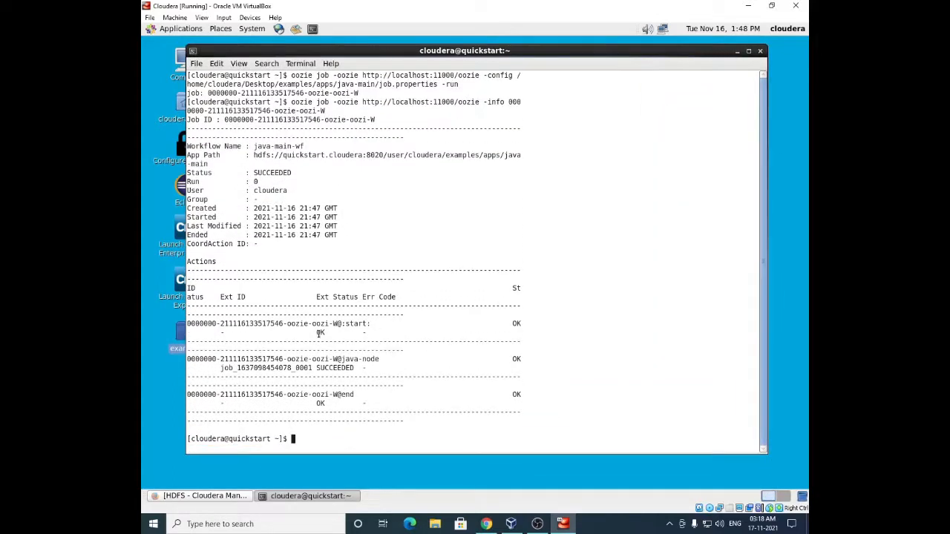
left_click_drag(316, 332, 328, 332)
double_click(330, 367)
double_click(321, 404)
double_click(270, 173)
Step: Switch to Firefox, open the Oozie Web Console, and list the done workflow jobs
left_click(201, 496)
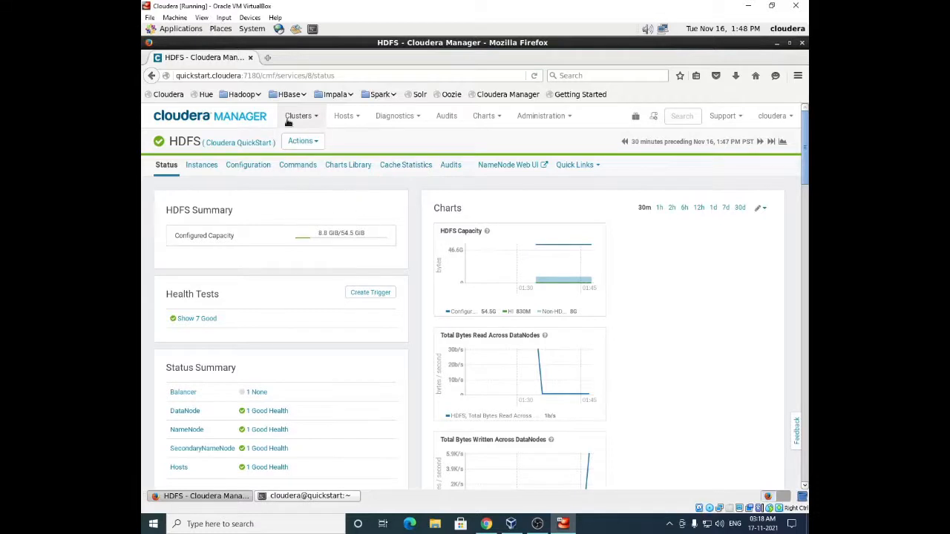
left_click(448, 95)
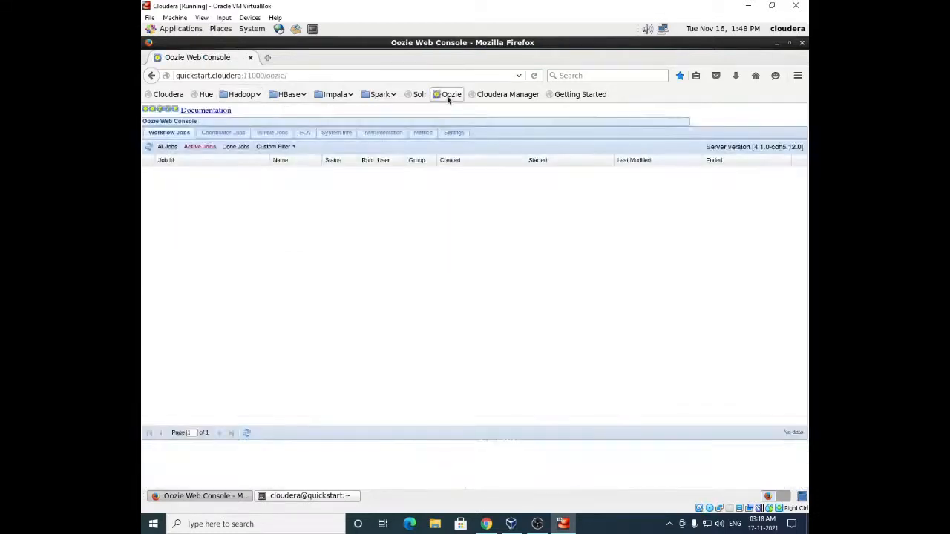
left_click(253, 77)
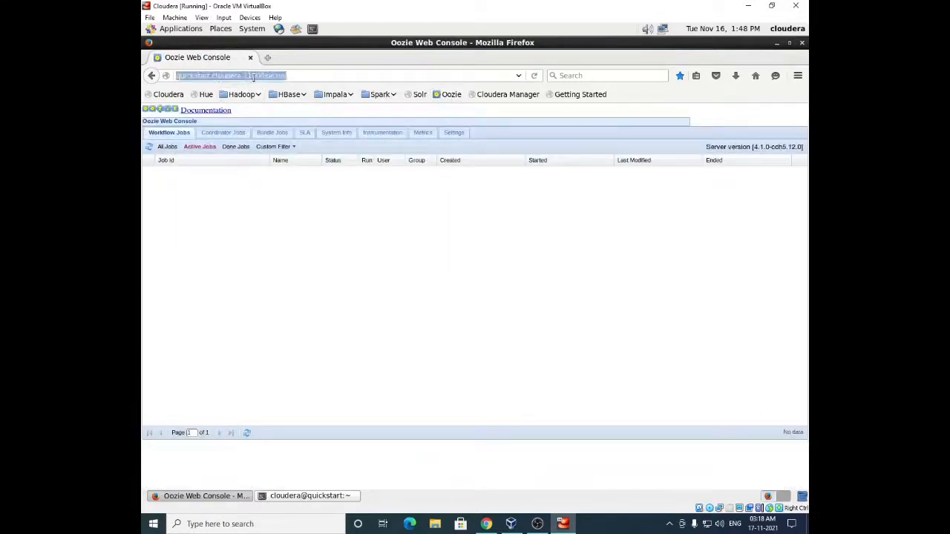
left_click(253, 197)
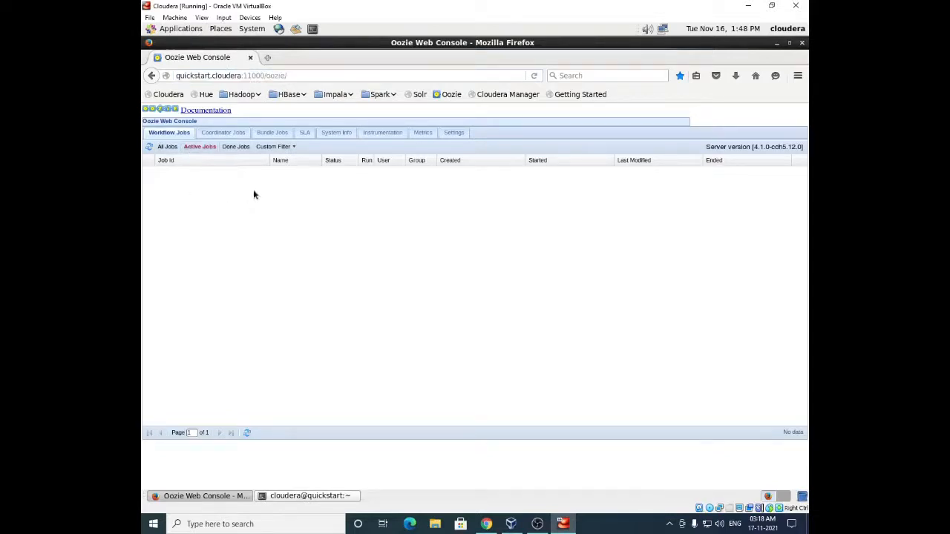
left_click(235, 146)
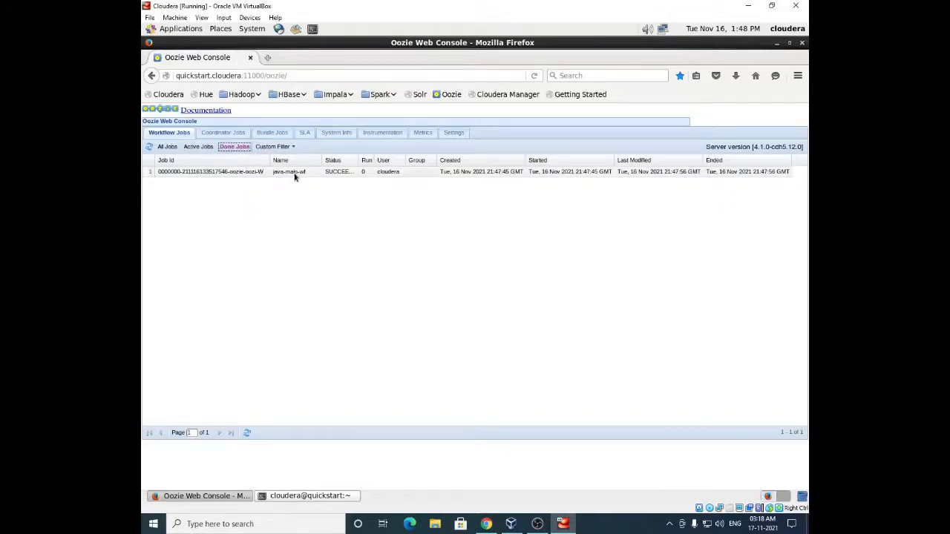
Step: Examine the java-main-wf job's info and actions in the Oozie Web Console and close its details
left_click(224, 174)
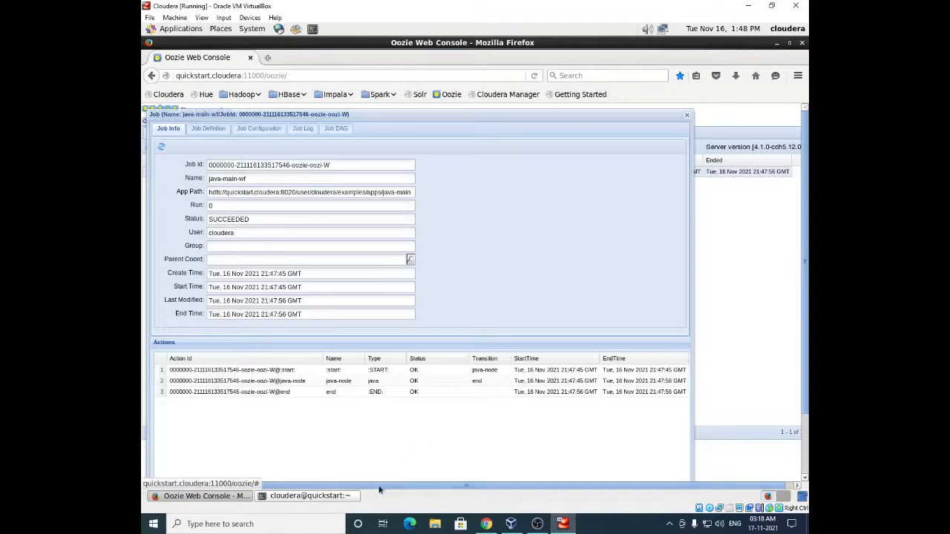
scroll(396, 488, "right", 1)
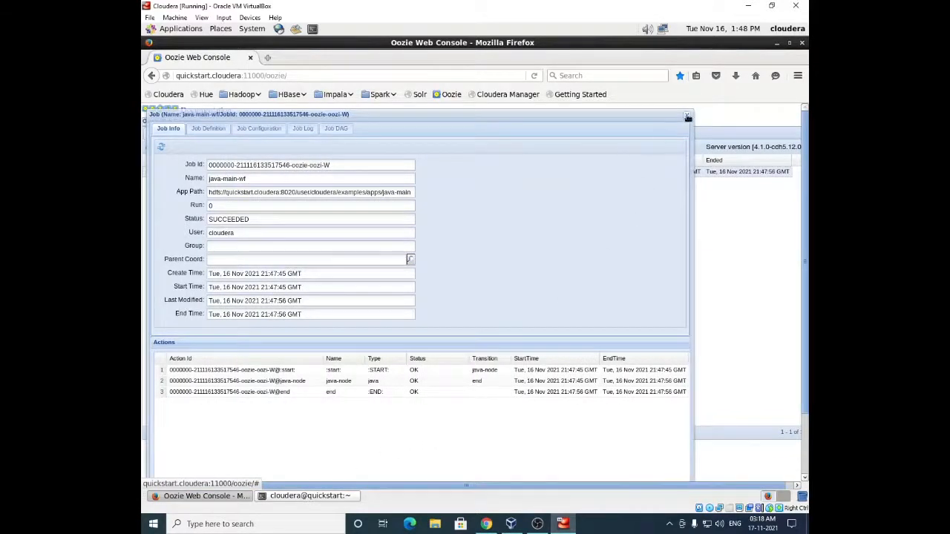
left_click(682, 115)
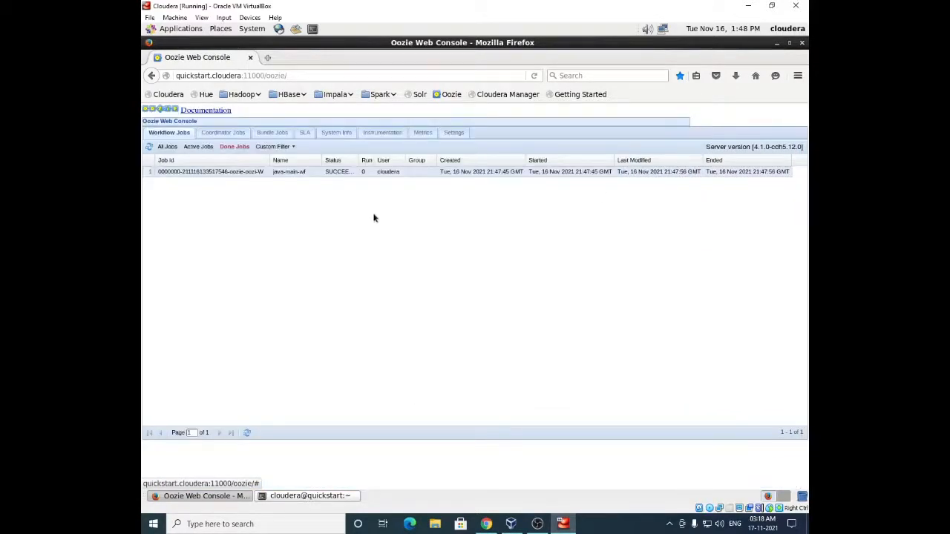
left_click(240, 173)
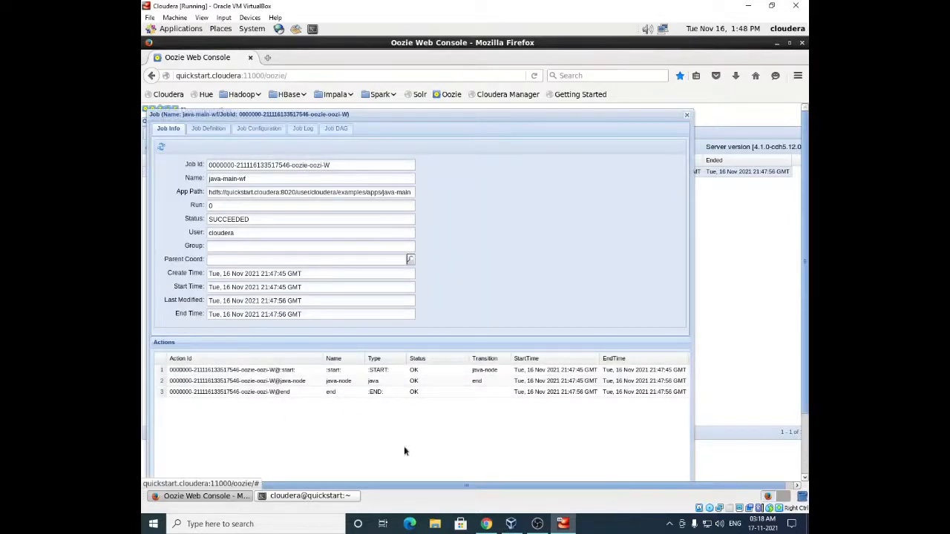
left_click(687, 115)
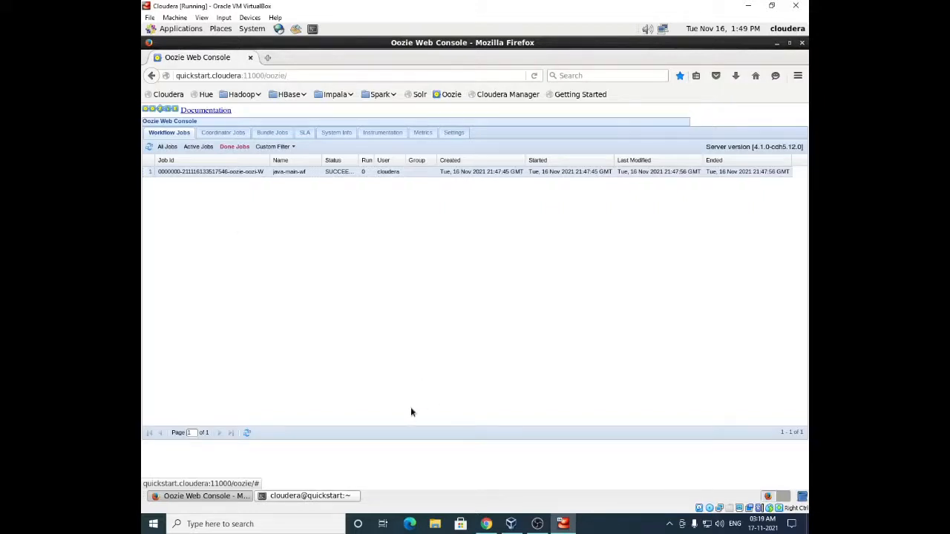
Step: Close the terminal showing the Oozie job status and the Firefox window with the Oozie Web Console
left_click(339, 496)
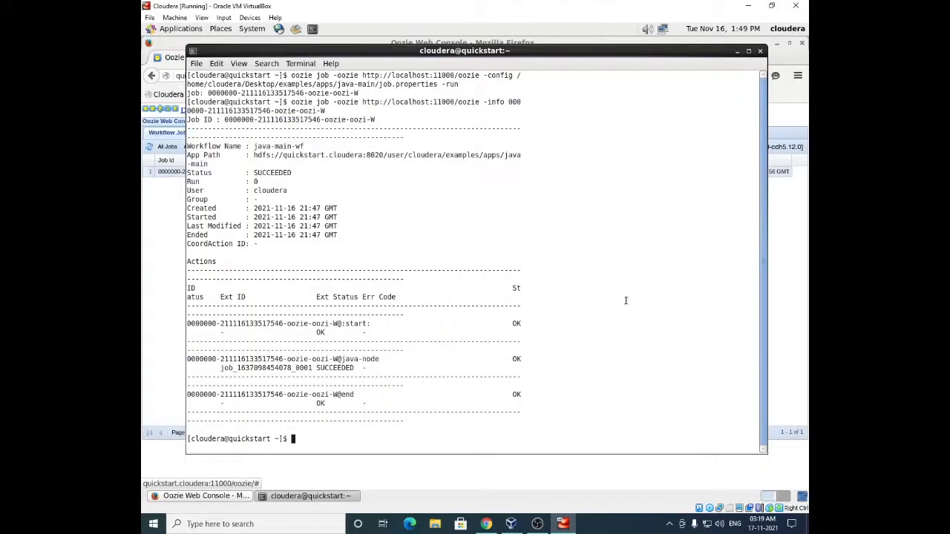
left_click(761, 52)
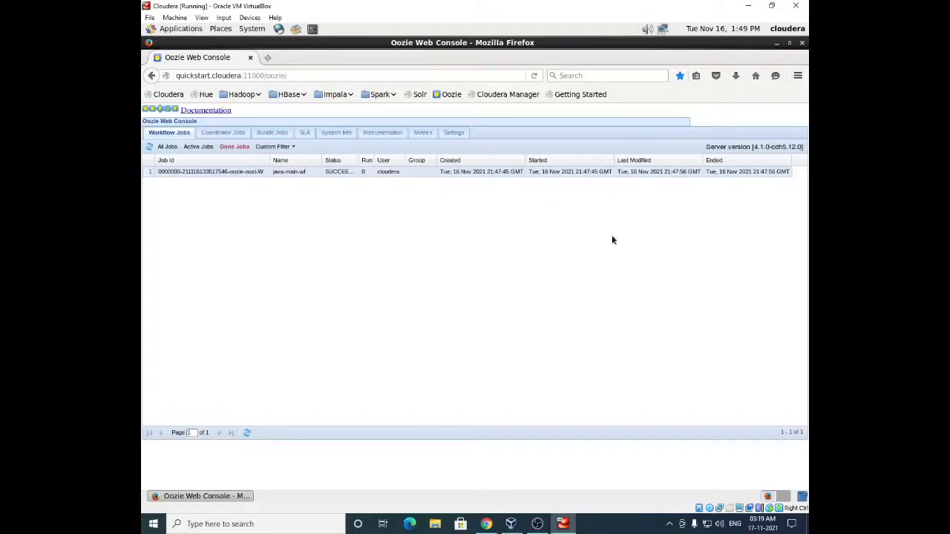
left_click(802, 45)
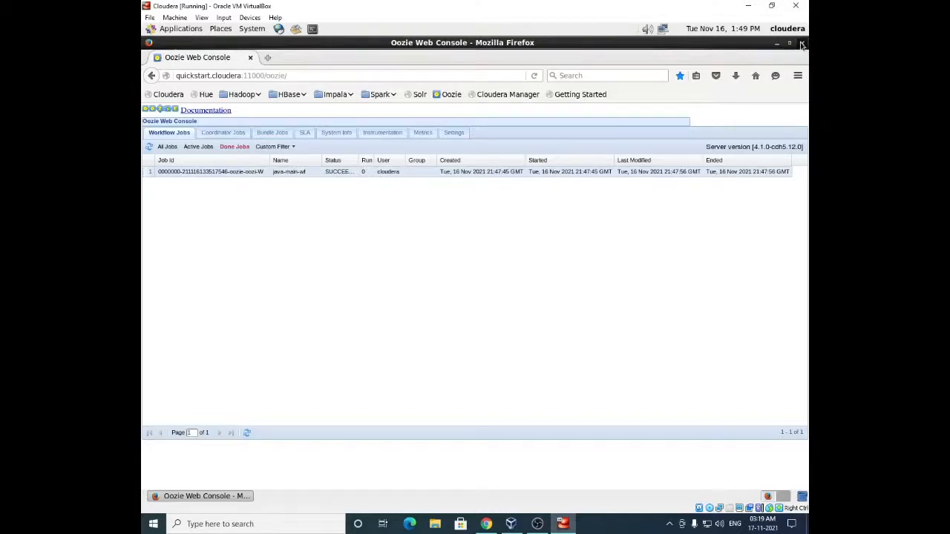